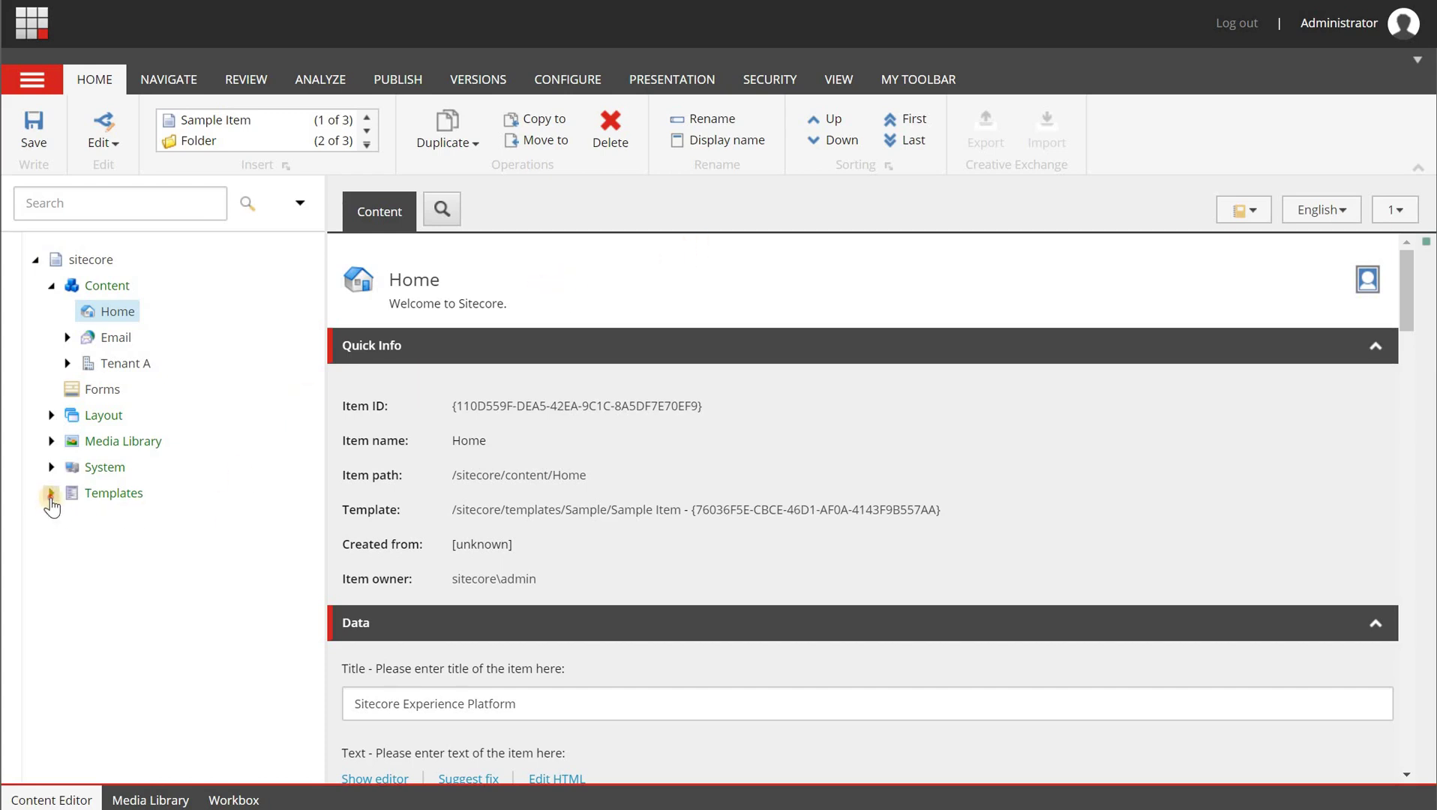
# Expand Templates/Project/Tenant A down to the Custom templates folder in the content tree, and expand Tenant A under Content
pyautogui.click(51, 494)
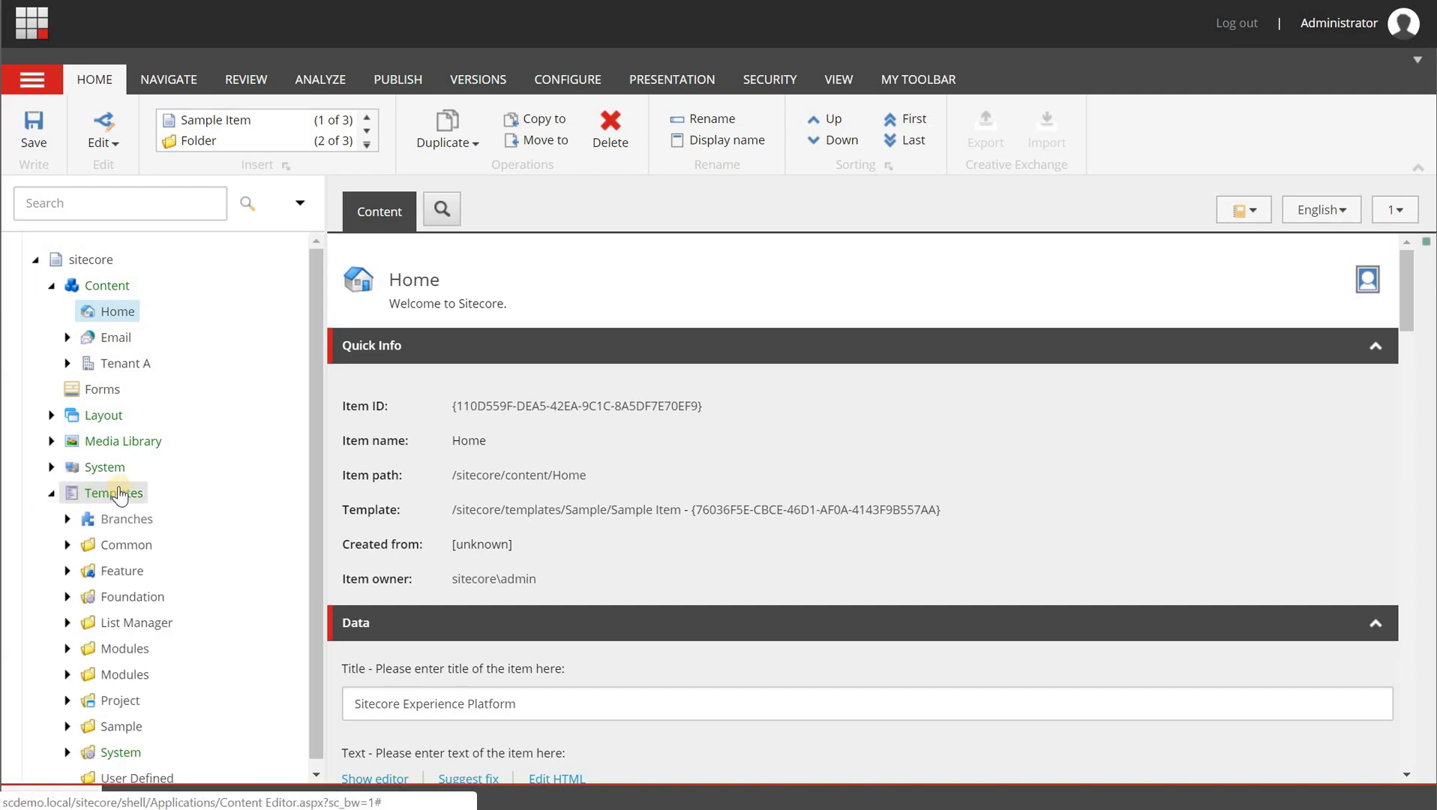
pyautogui.click(136, 494)
pyautogui.click(67, 689)
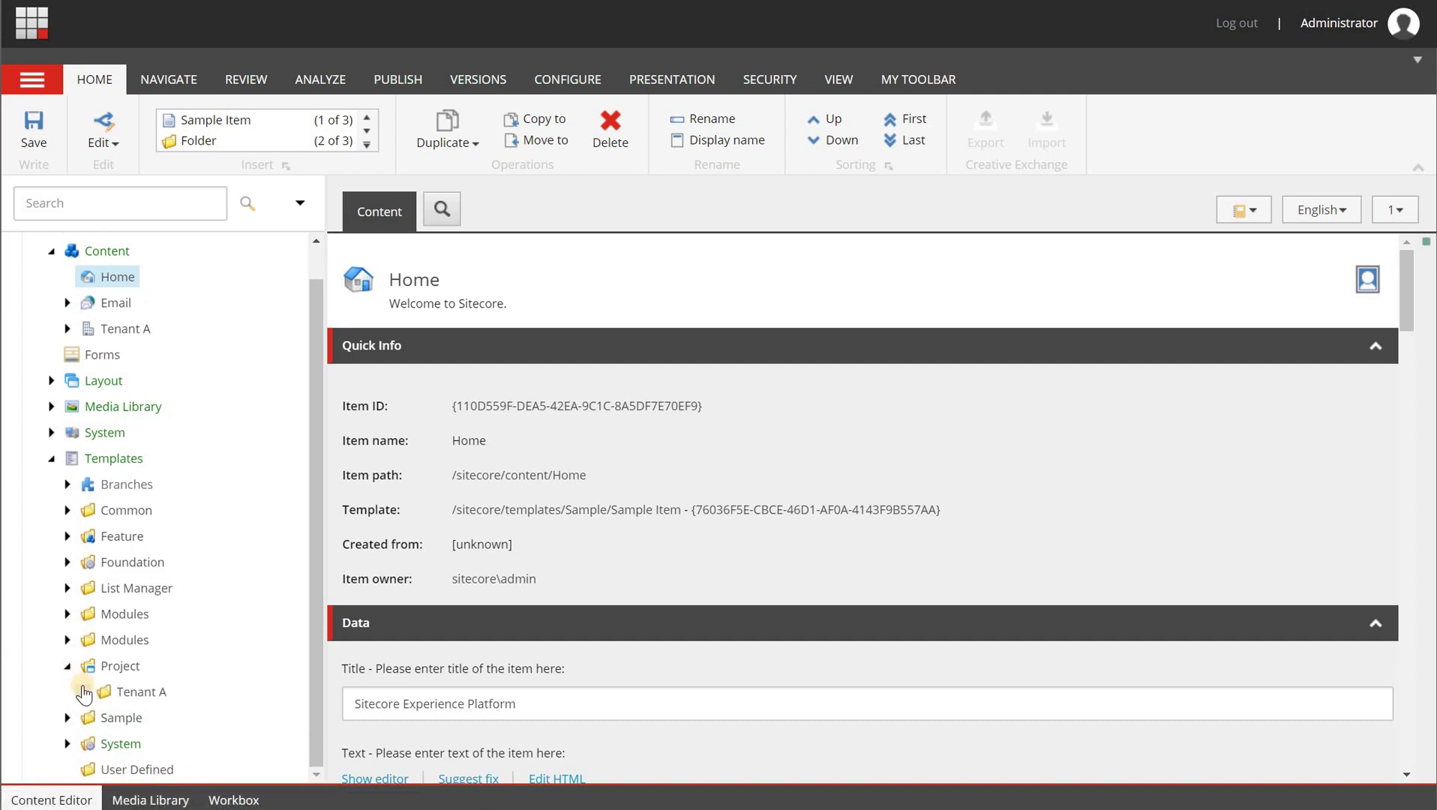
pyautogui.click(84, 691)
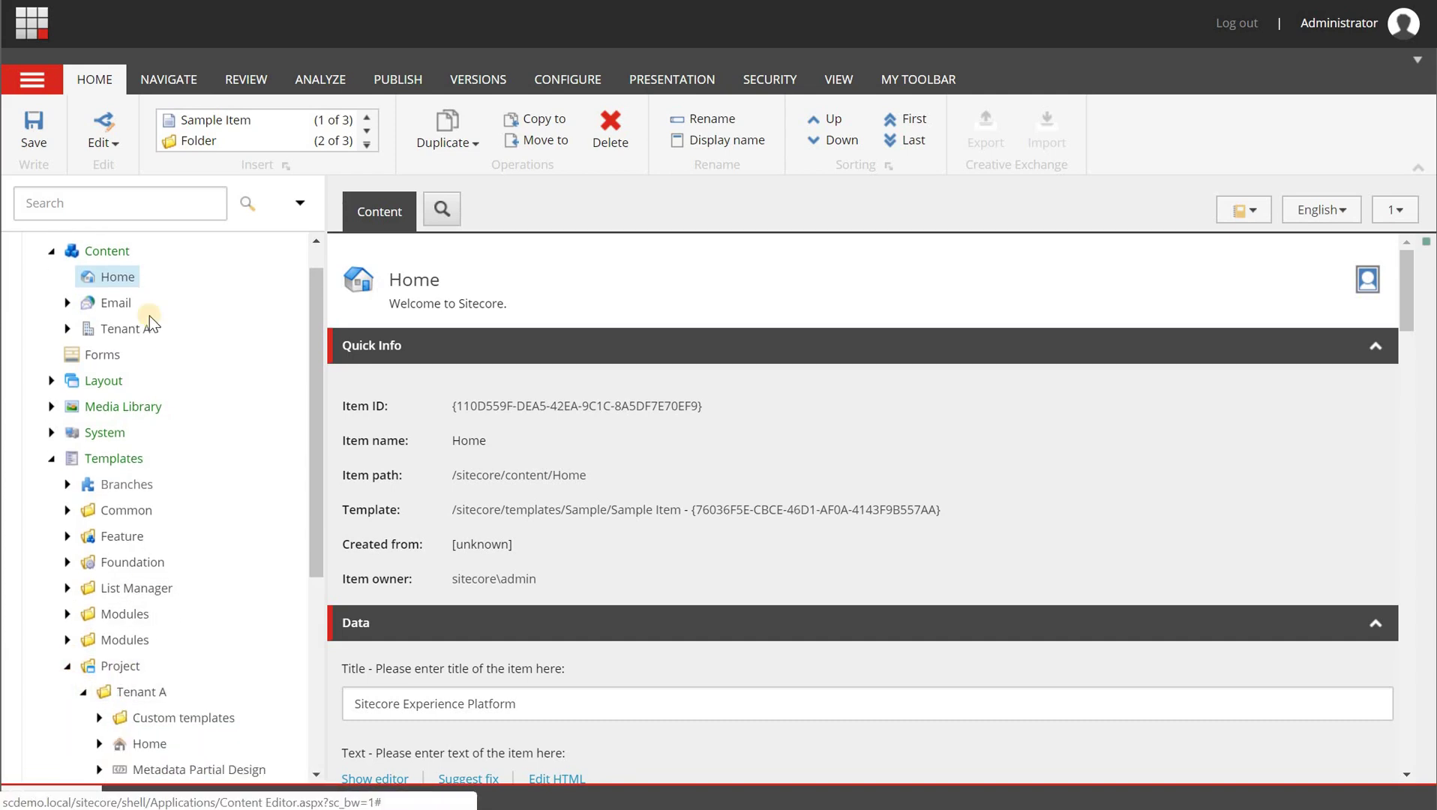
pyautogui.click(70, 328)
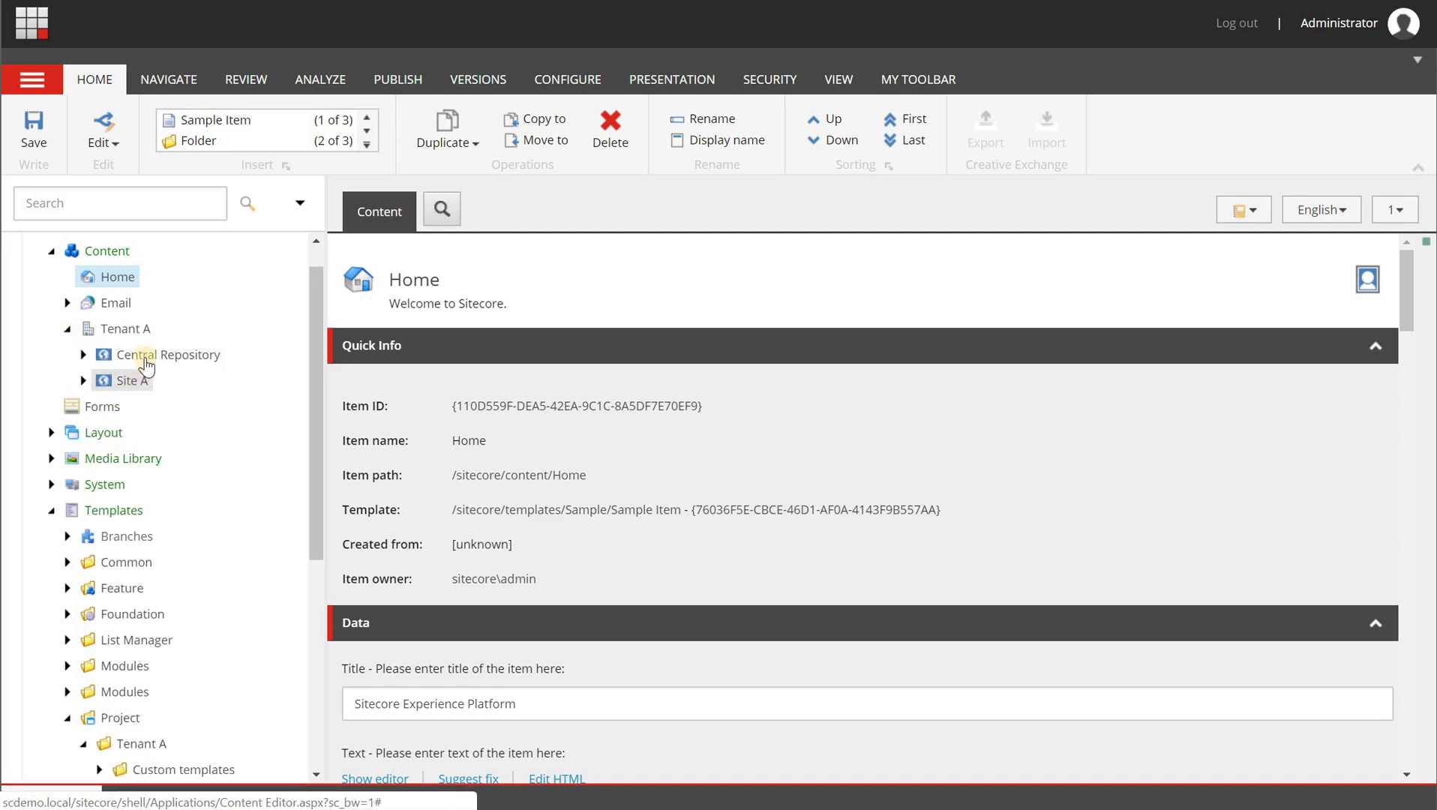
pyautogui.scroll(-5, 236, 598)
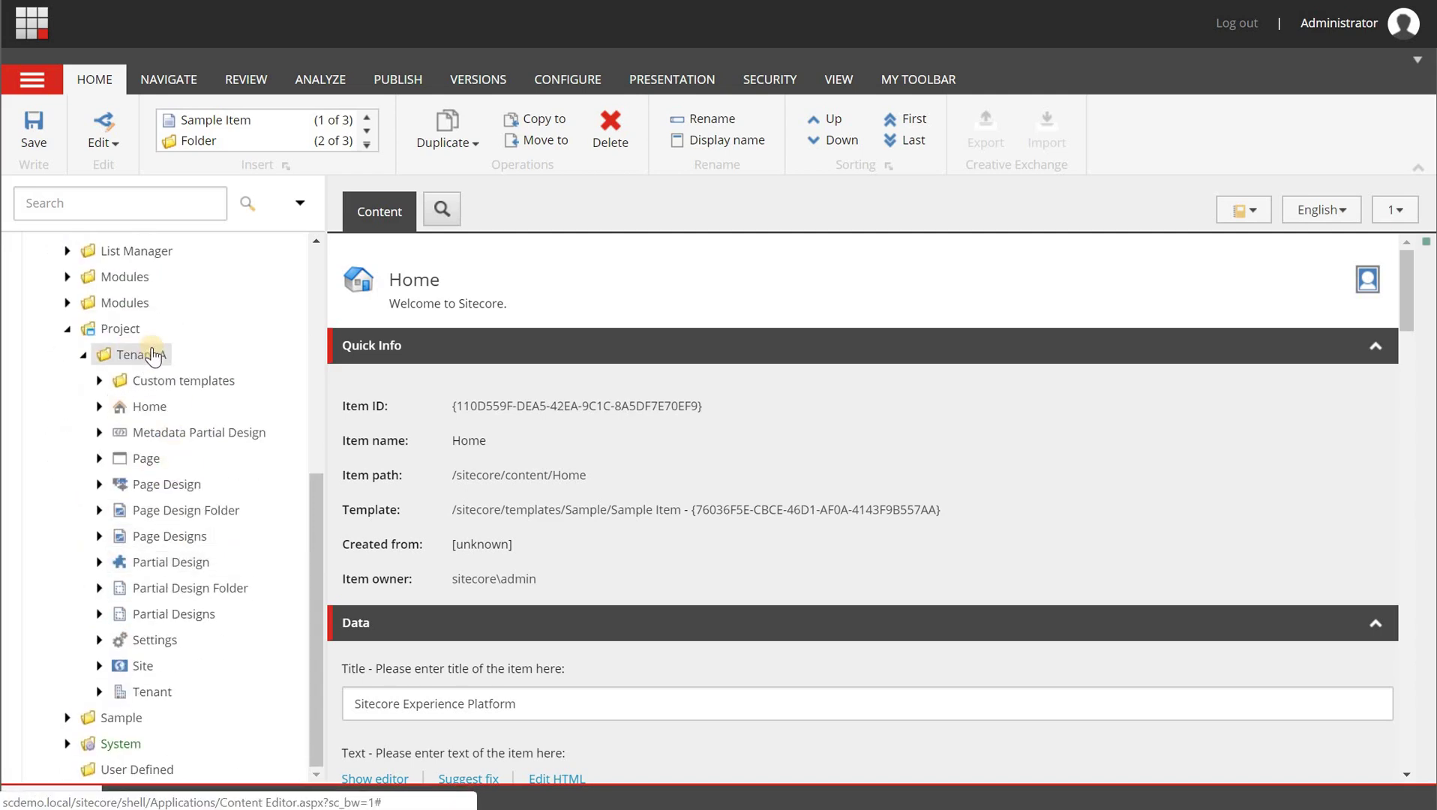
pyautogui.click(100, 382)
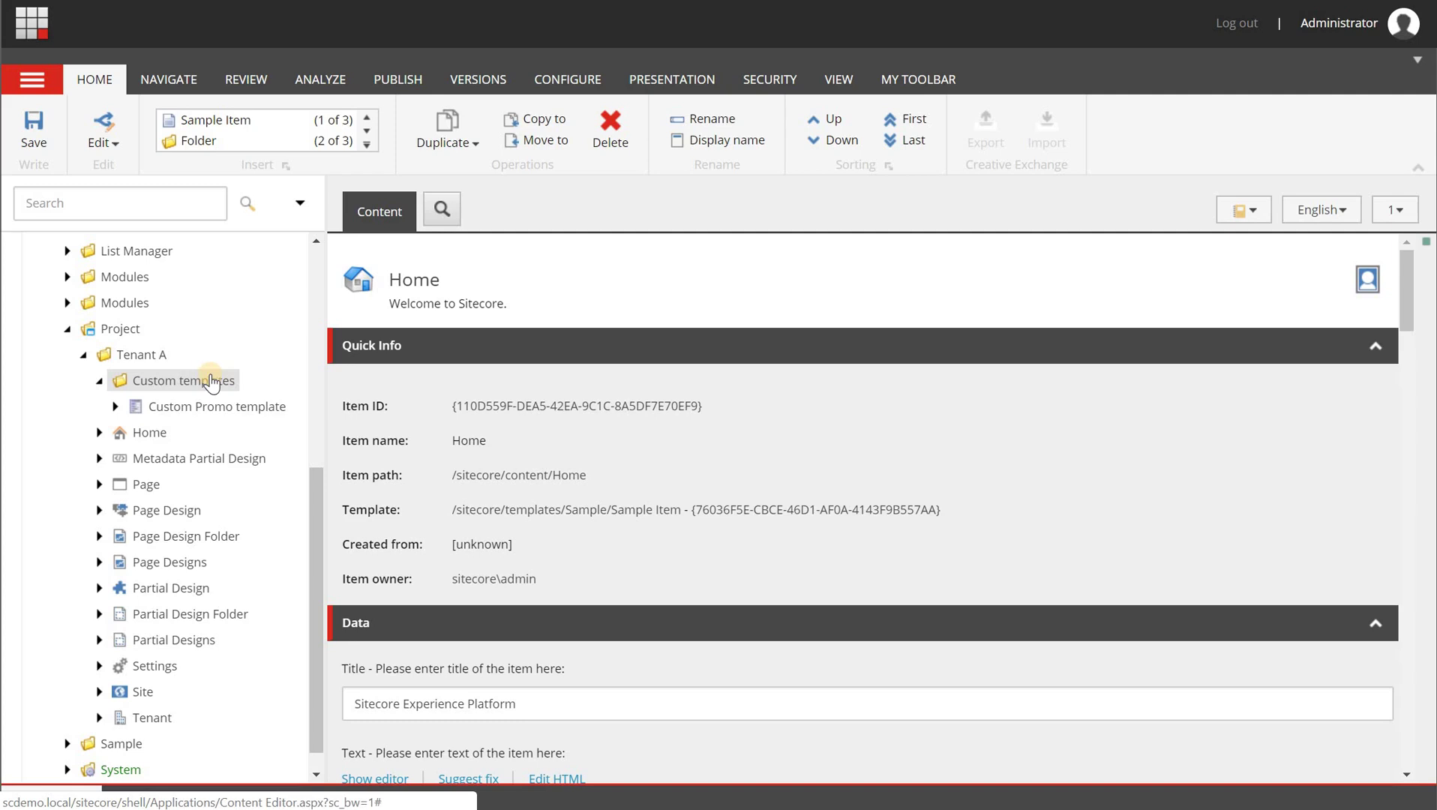
# Start a new template inside Tenant A's Custom templates folder and name it Blog
pyautogui.rightClick(211, 382)
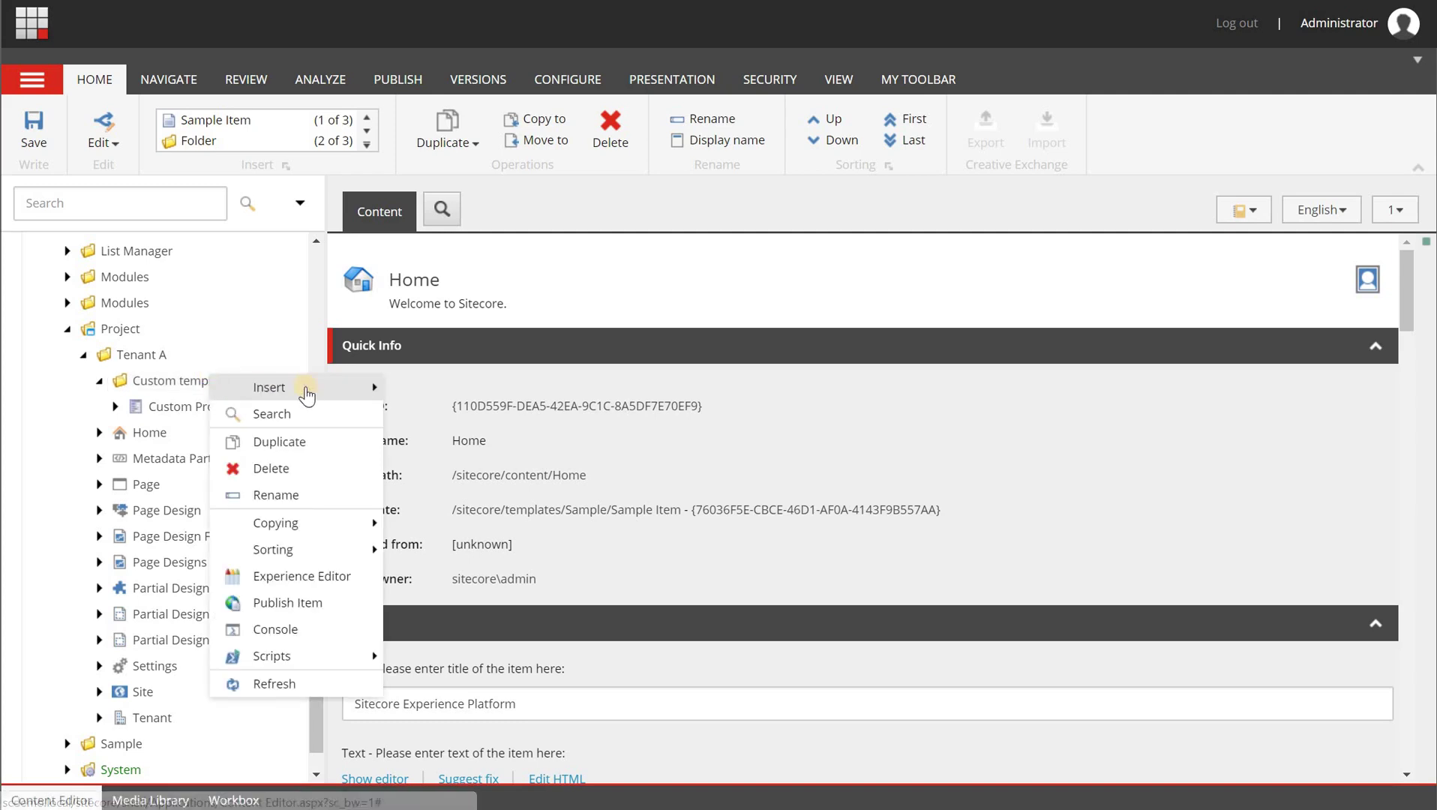
pyautogui.moveTo(311, 387)
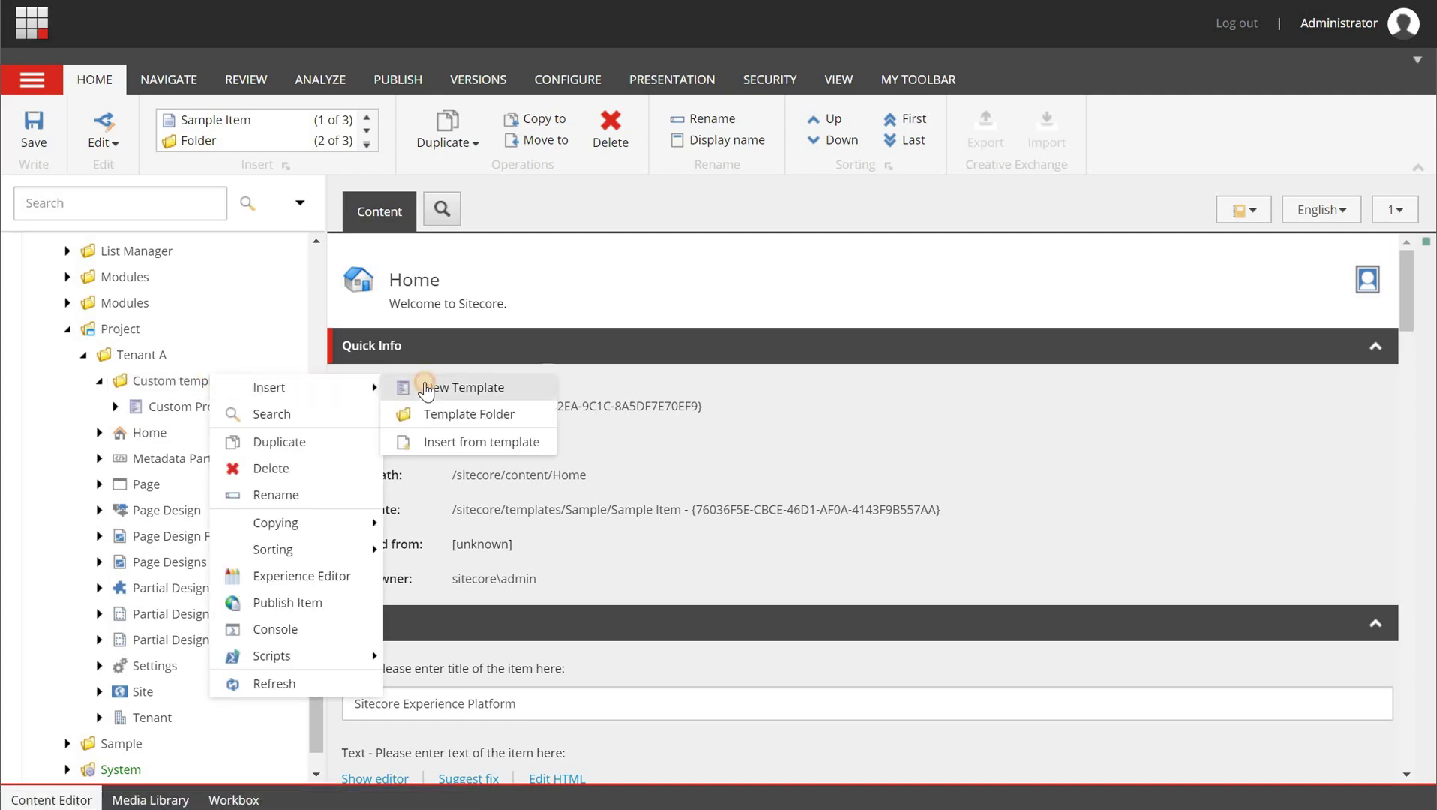
pyautogui.click(426, 389)
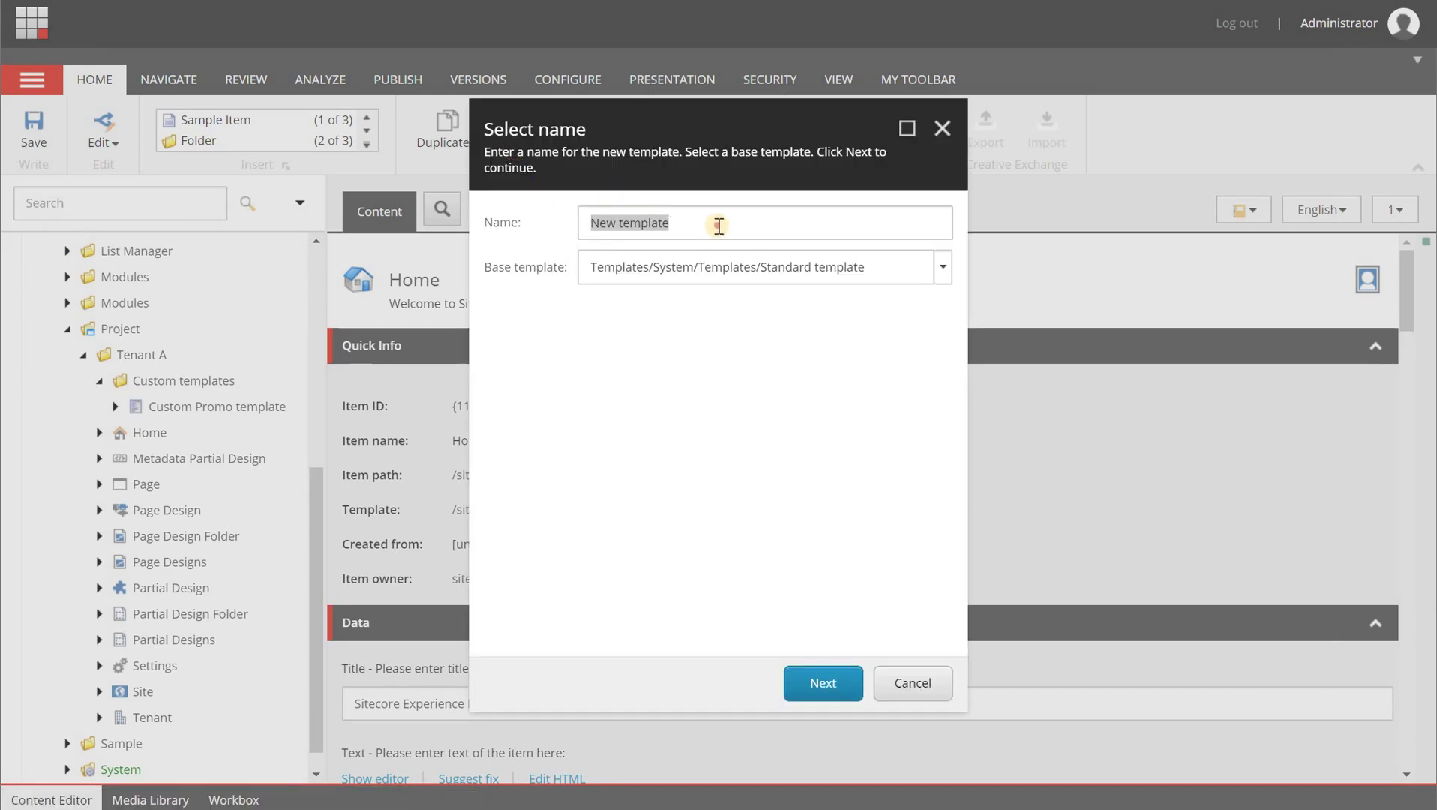
pyautogui.click(719, 225)
pyautogui.moveTo(733, 221); pyautogui.dragTo(536, 215)
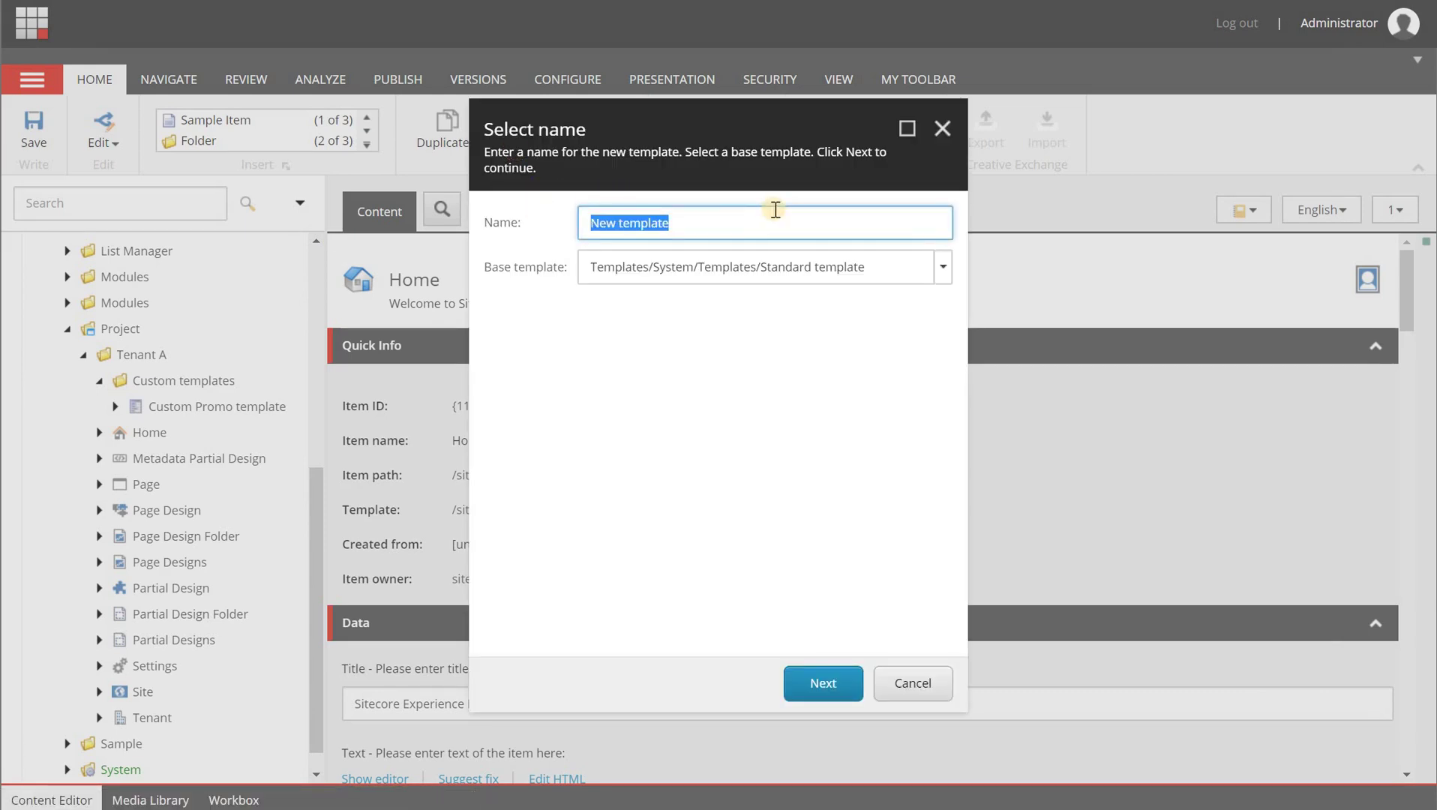
pyautogui.write('Blog')
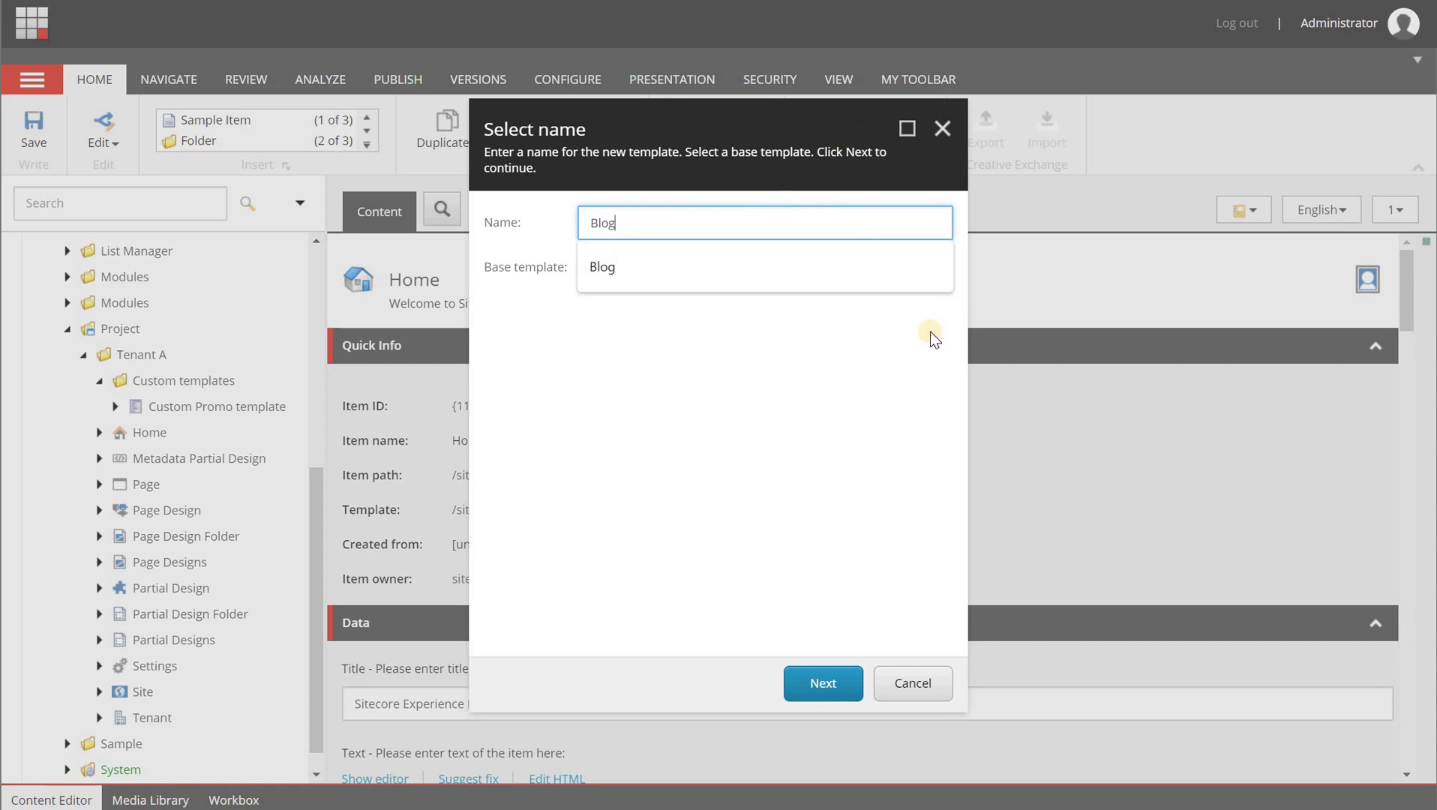
pyautogui.click(923, 386)
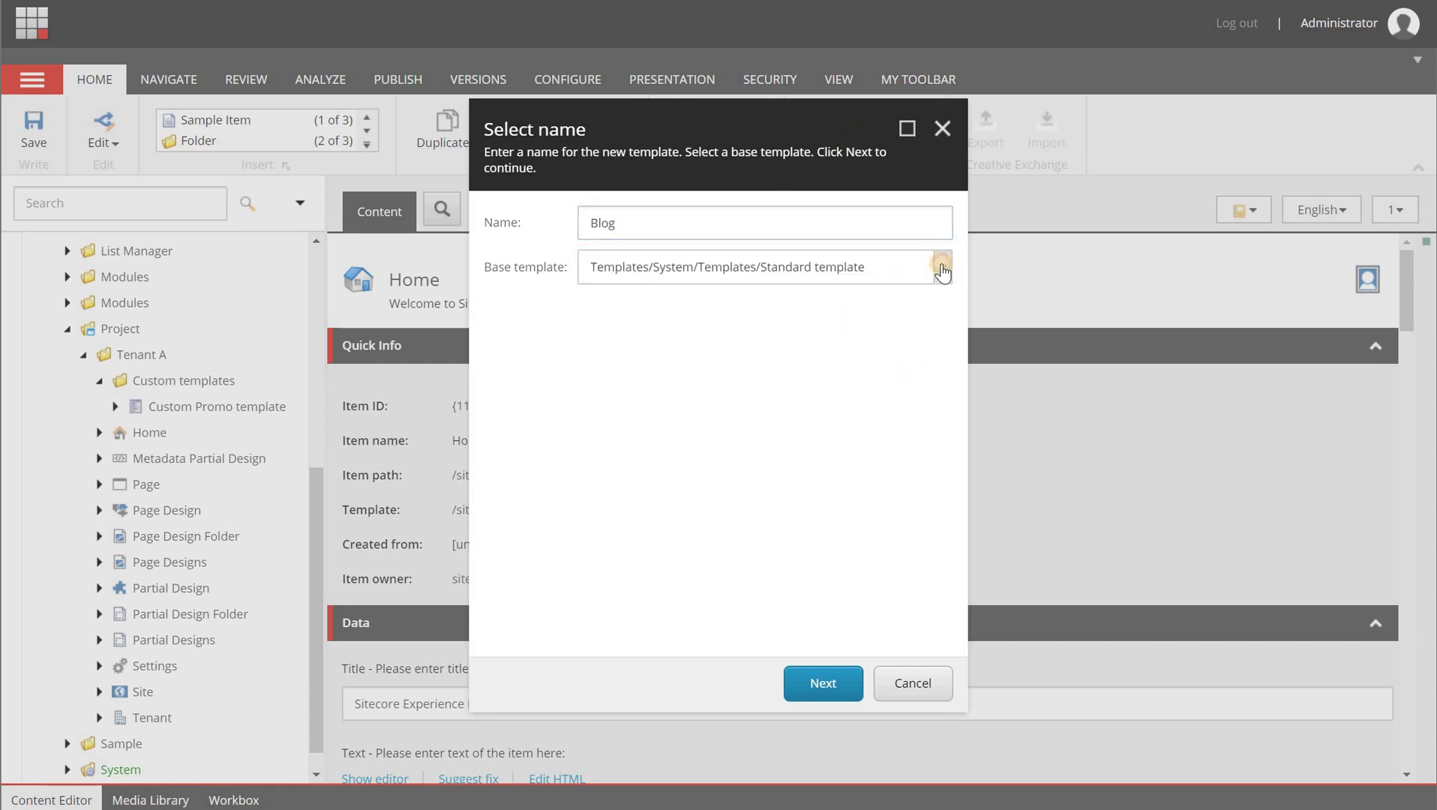
# Set the new template's base template to Templates/Project/Tenant A/Page and finish creating the template
pyautogui.click(943, 268)
pyautogui.scroll(-10, 743, 558)
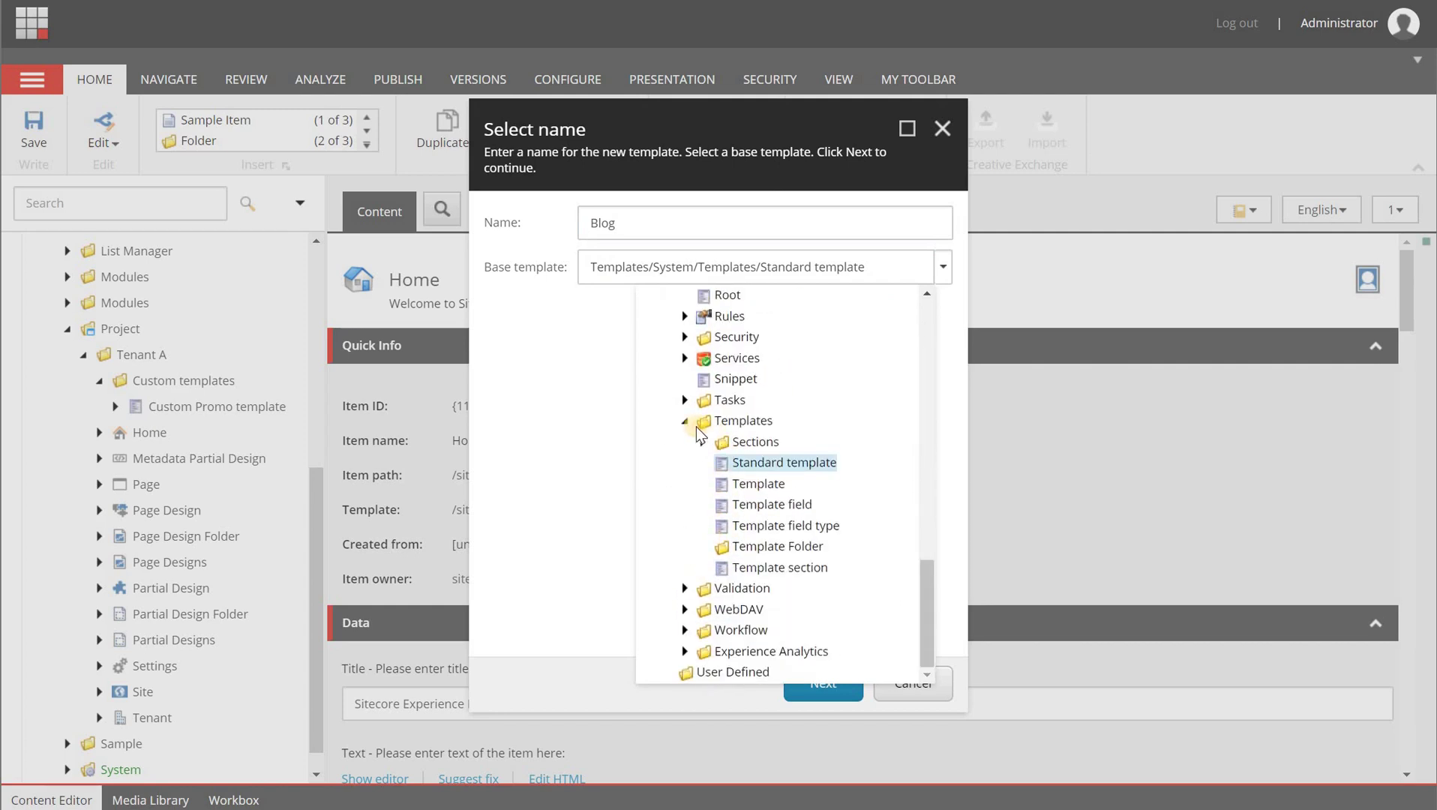
pyautogui.scroll(10, 687, 424)
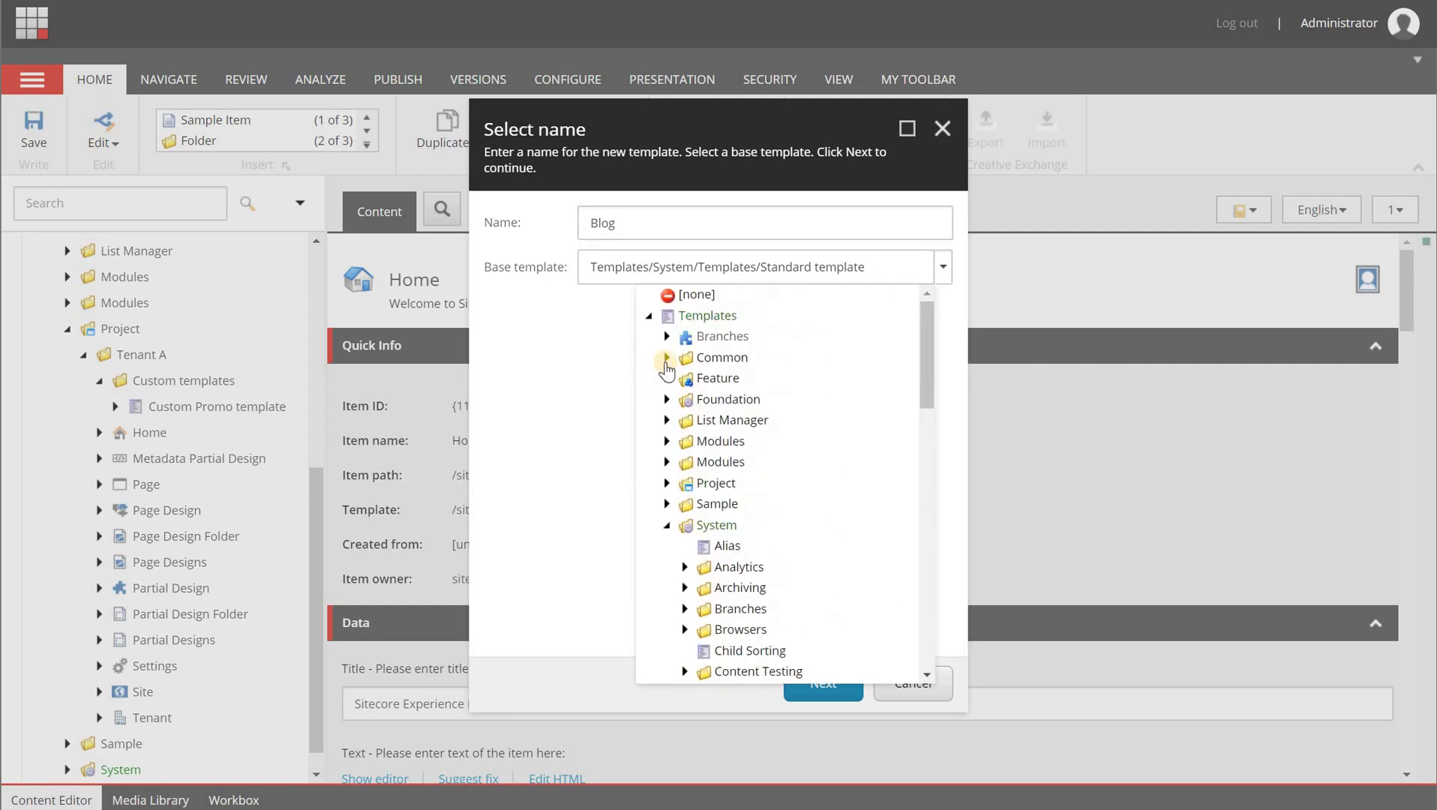
pyautogui.click(667, 525)
pyautogui.click(667, 483)
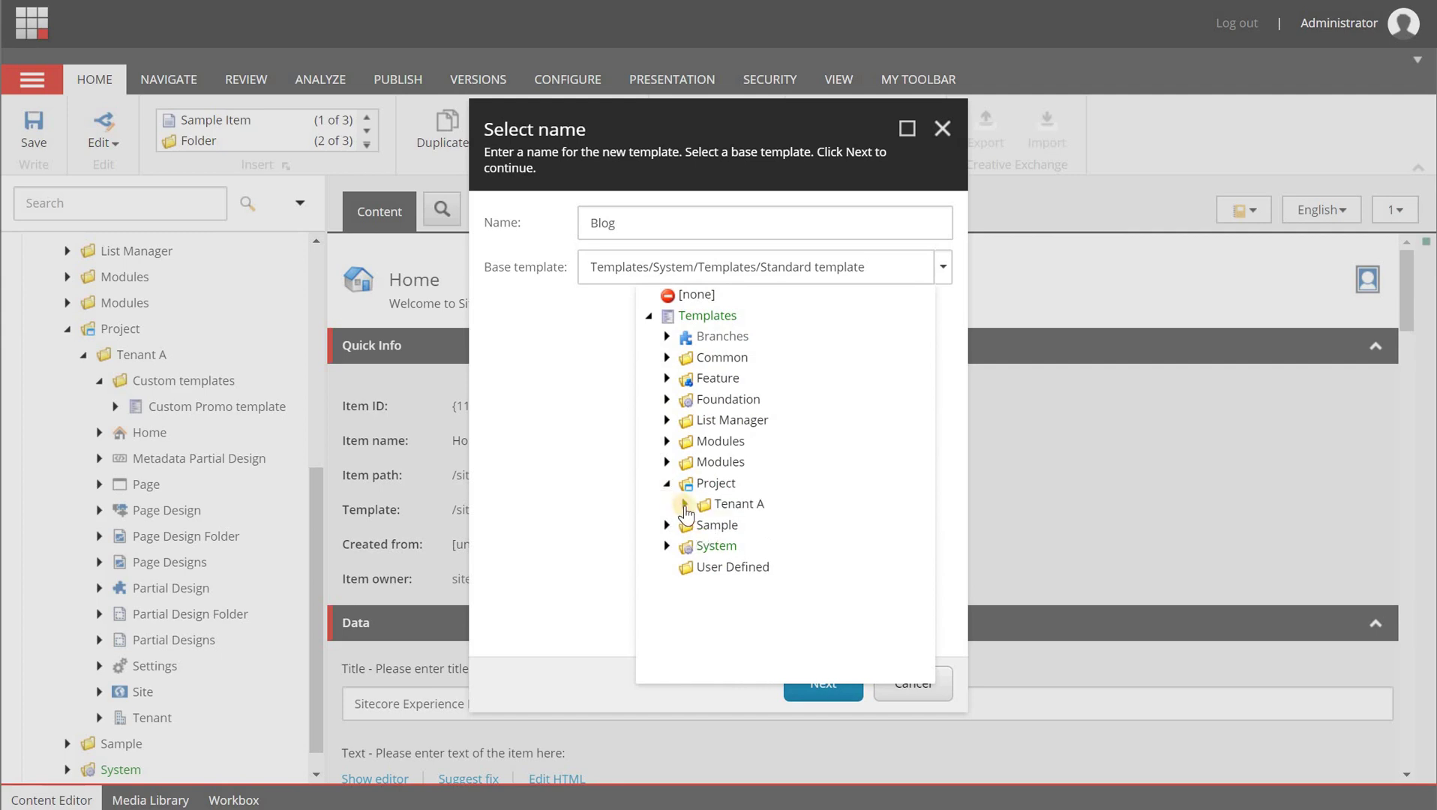
pyautogui.click(685, 504)
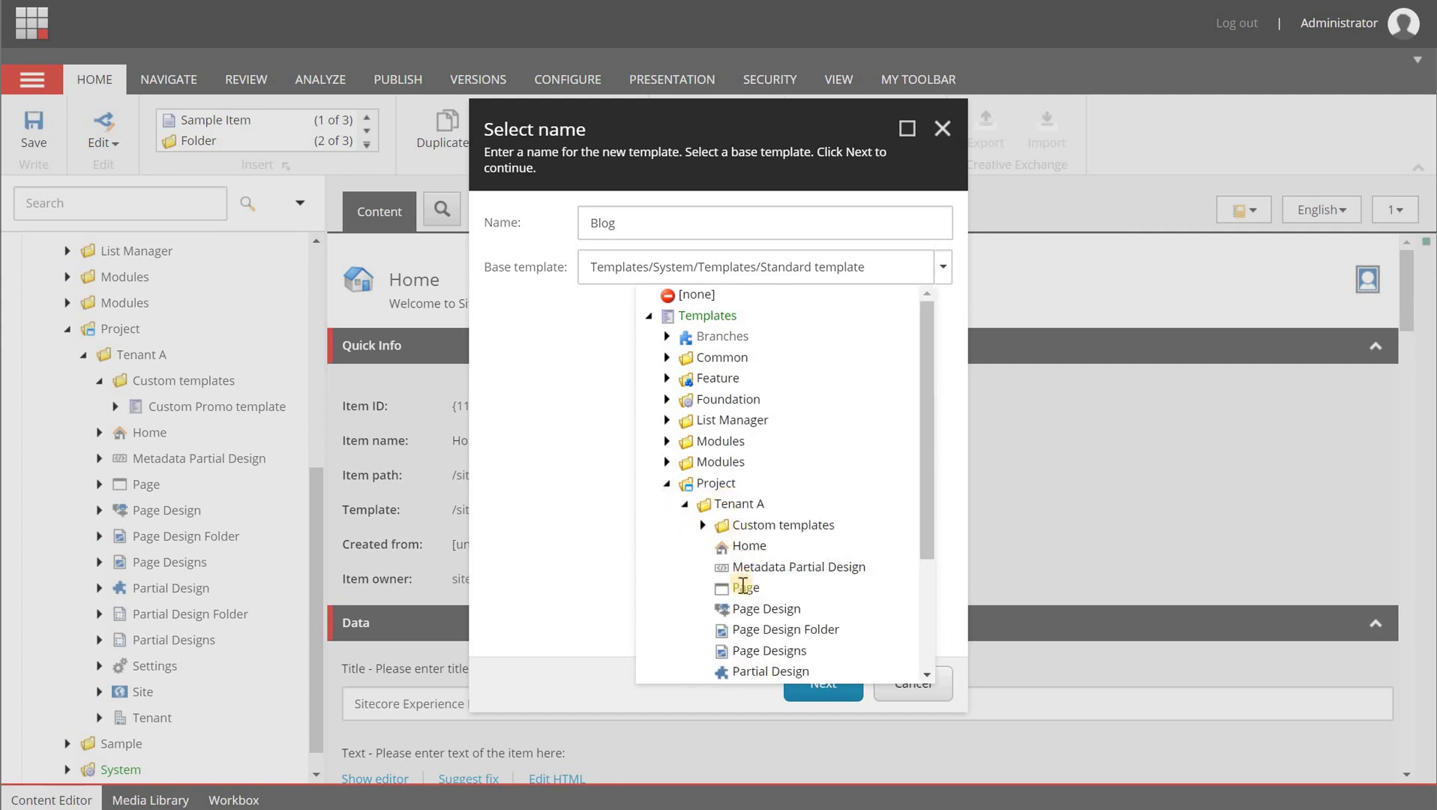
pyautogui.click(754, 586)
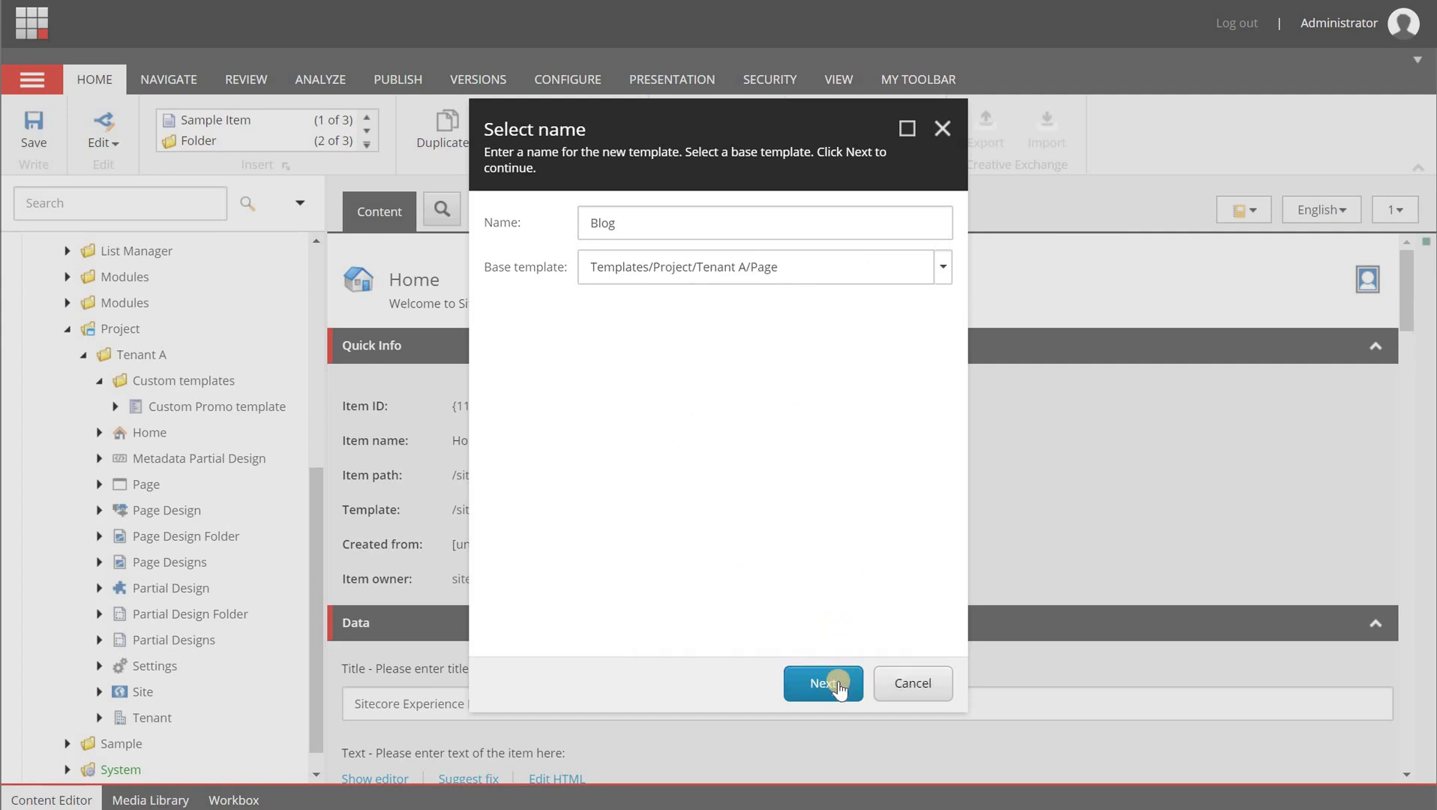
pyautogui.click(835, 684)
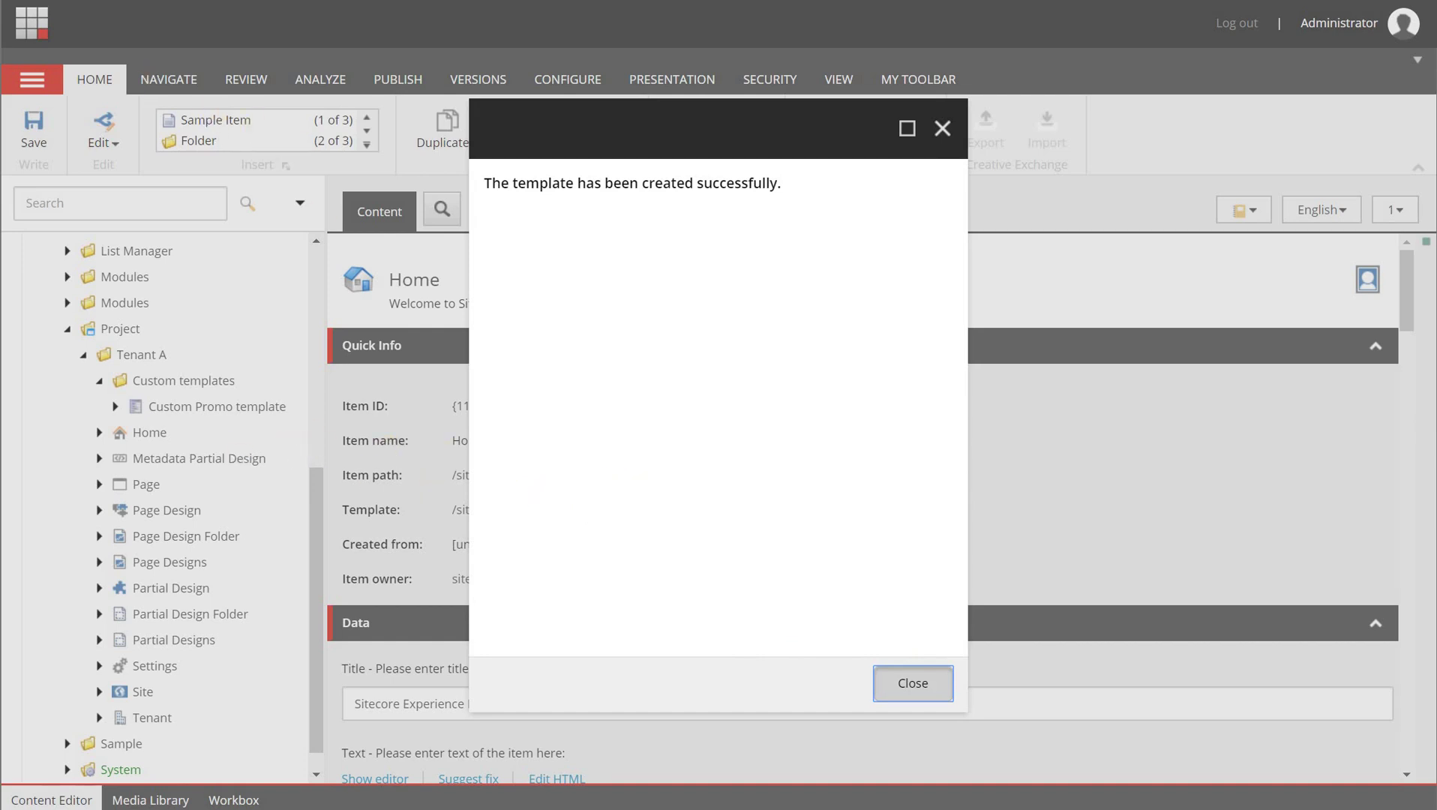
pyautogui.press('Return')
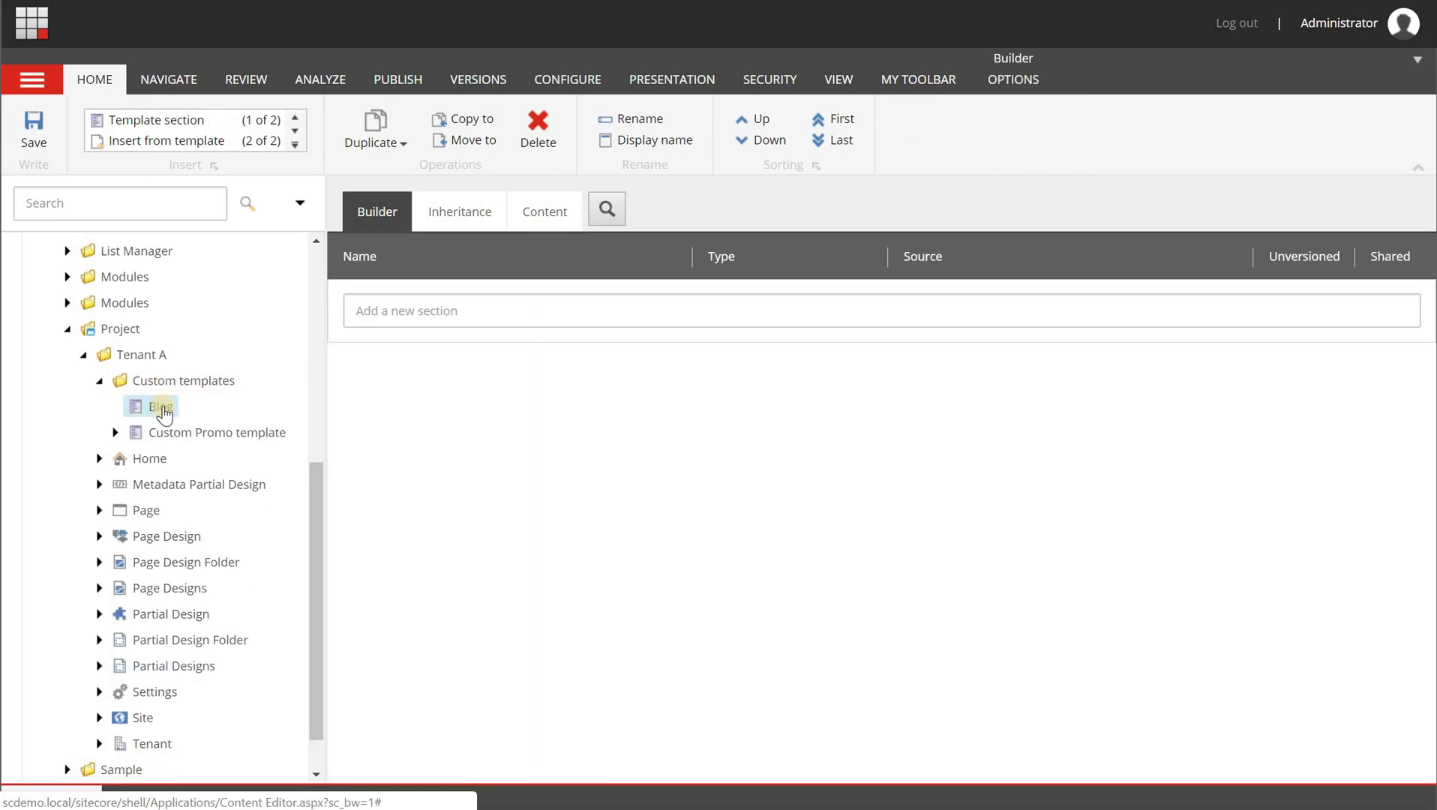
# Add a section named Content to the Blog template with two fields, Summary and Publishdate
pyautogui.click(484, 314)
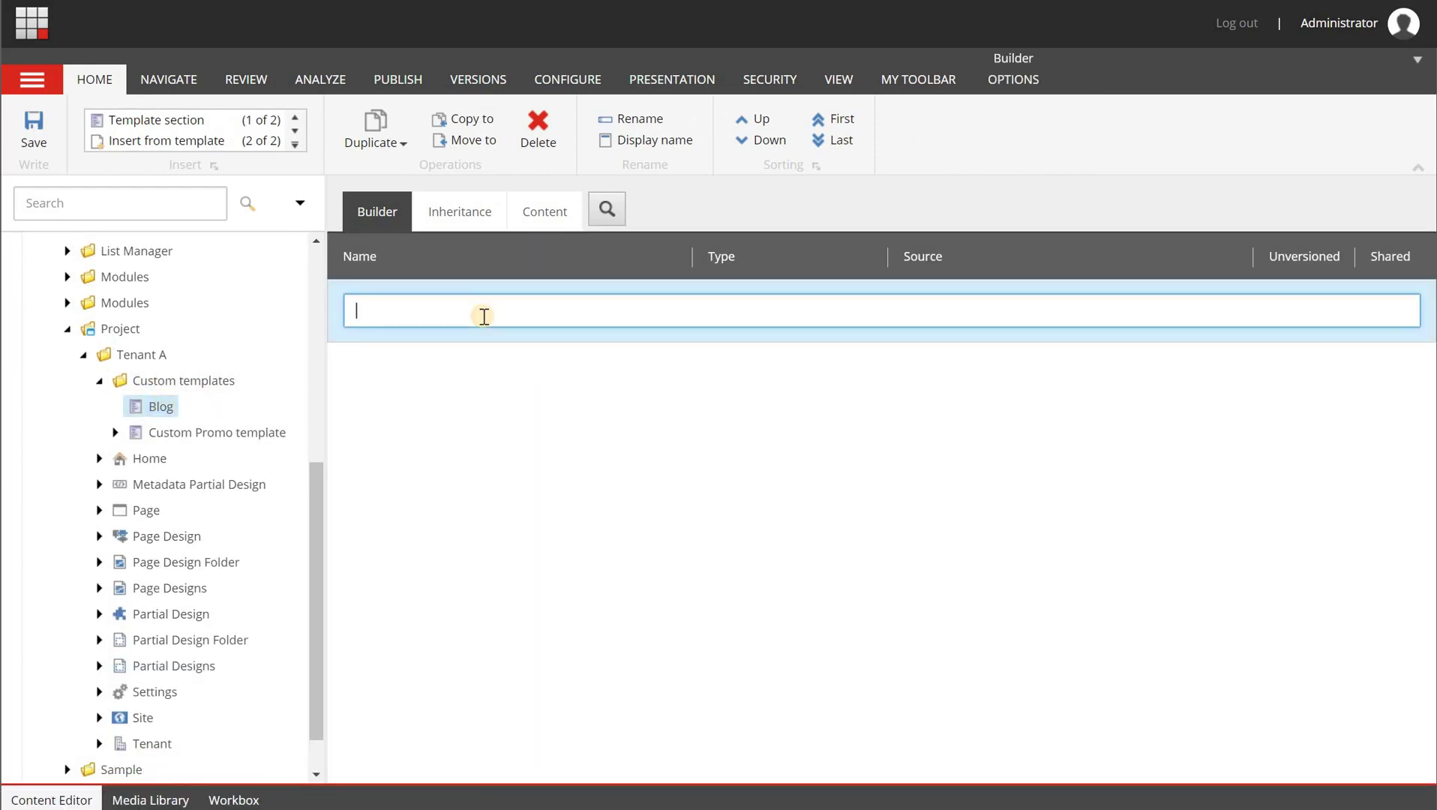
pyautogui.write('Content')
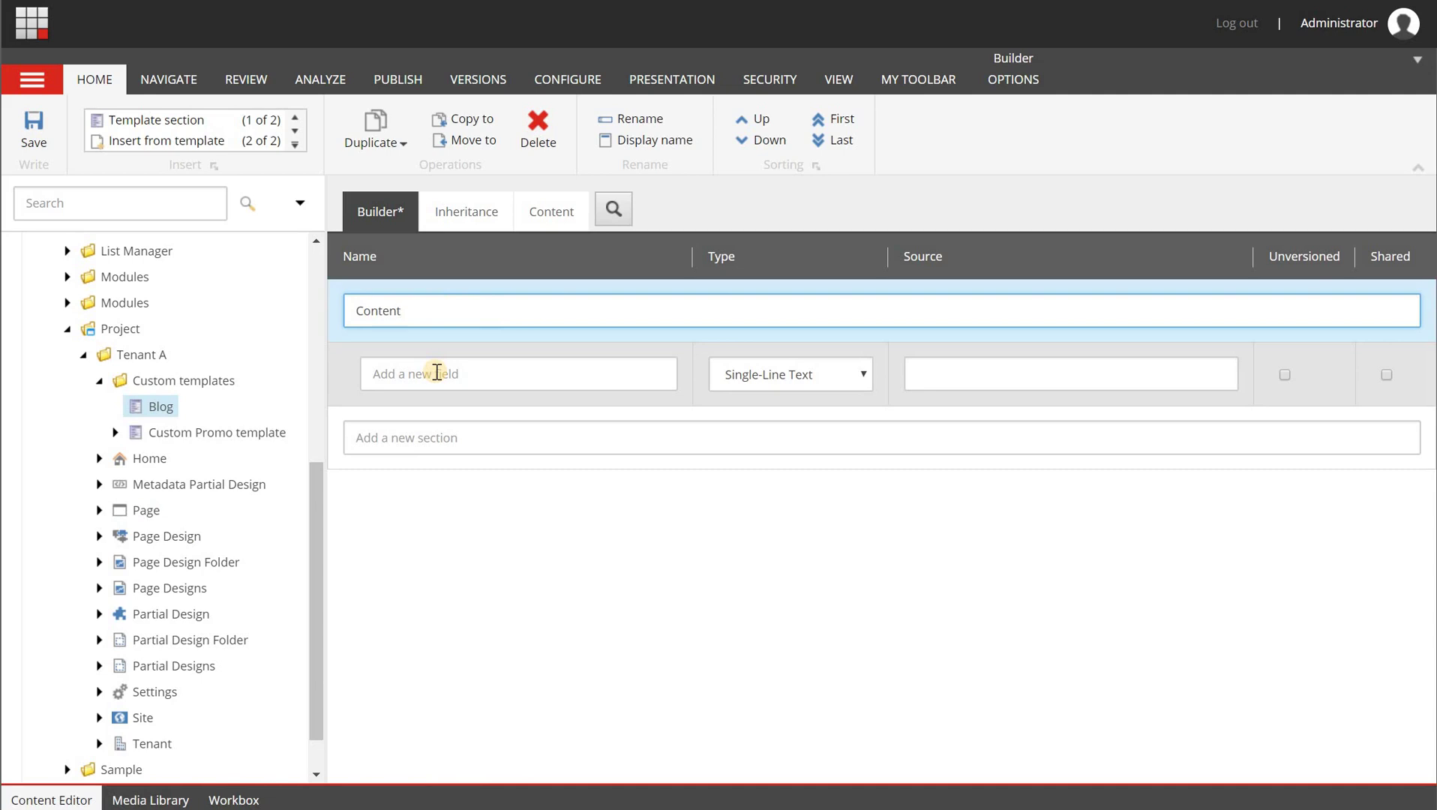
pyautogui.click(438, 372)
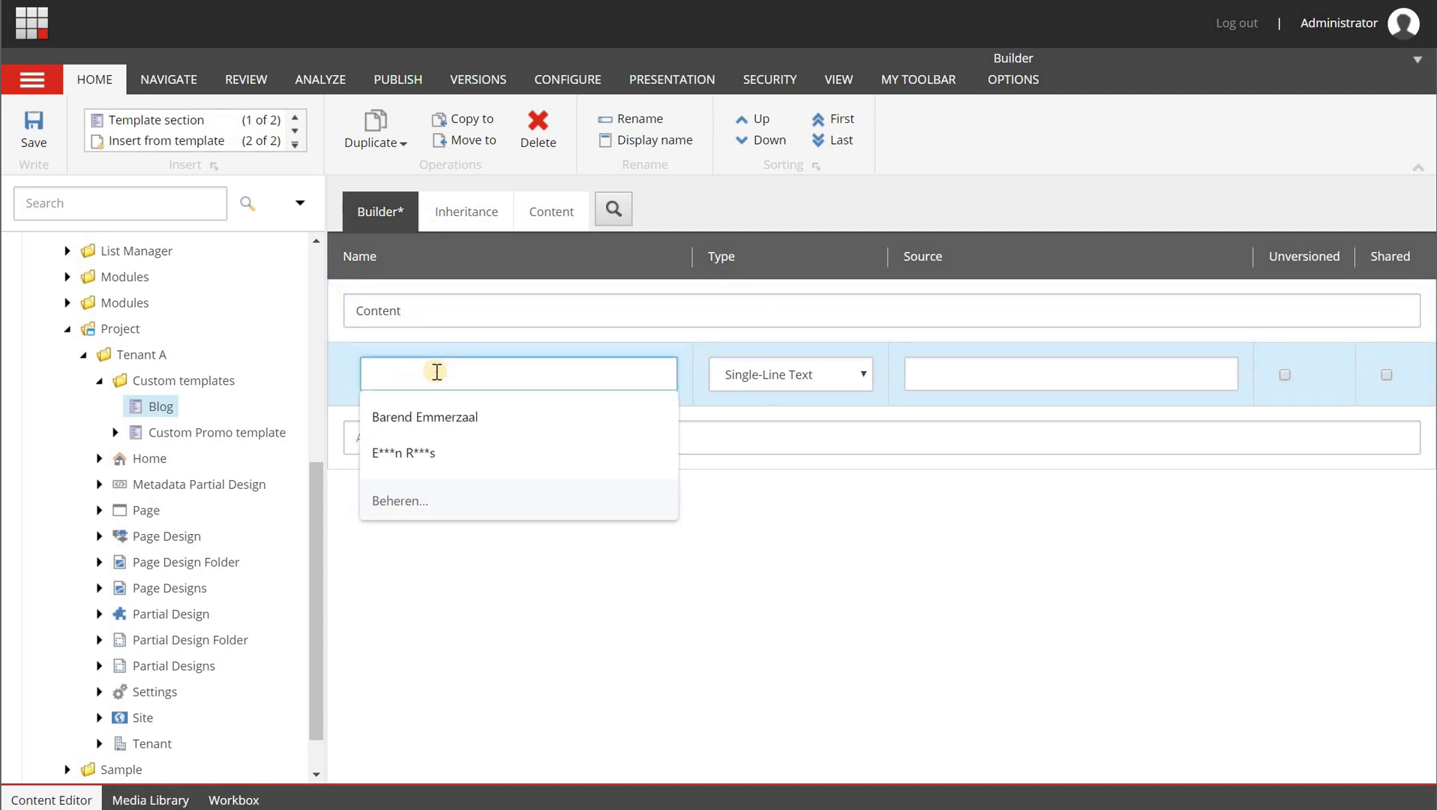
pyautogui.write('Summary')
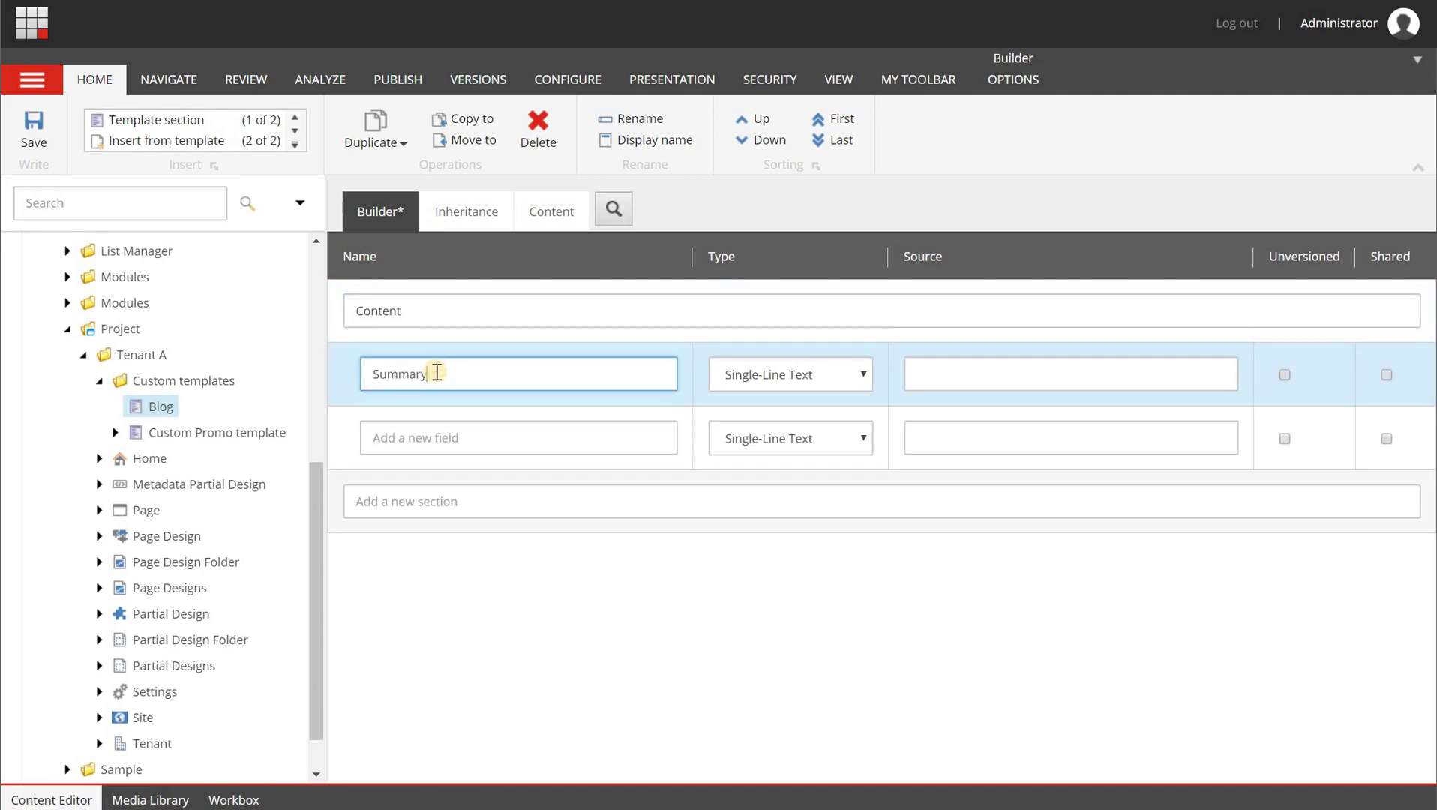
pyautogui.click(464, 425)
pyautogui.write('Pub')
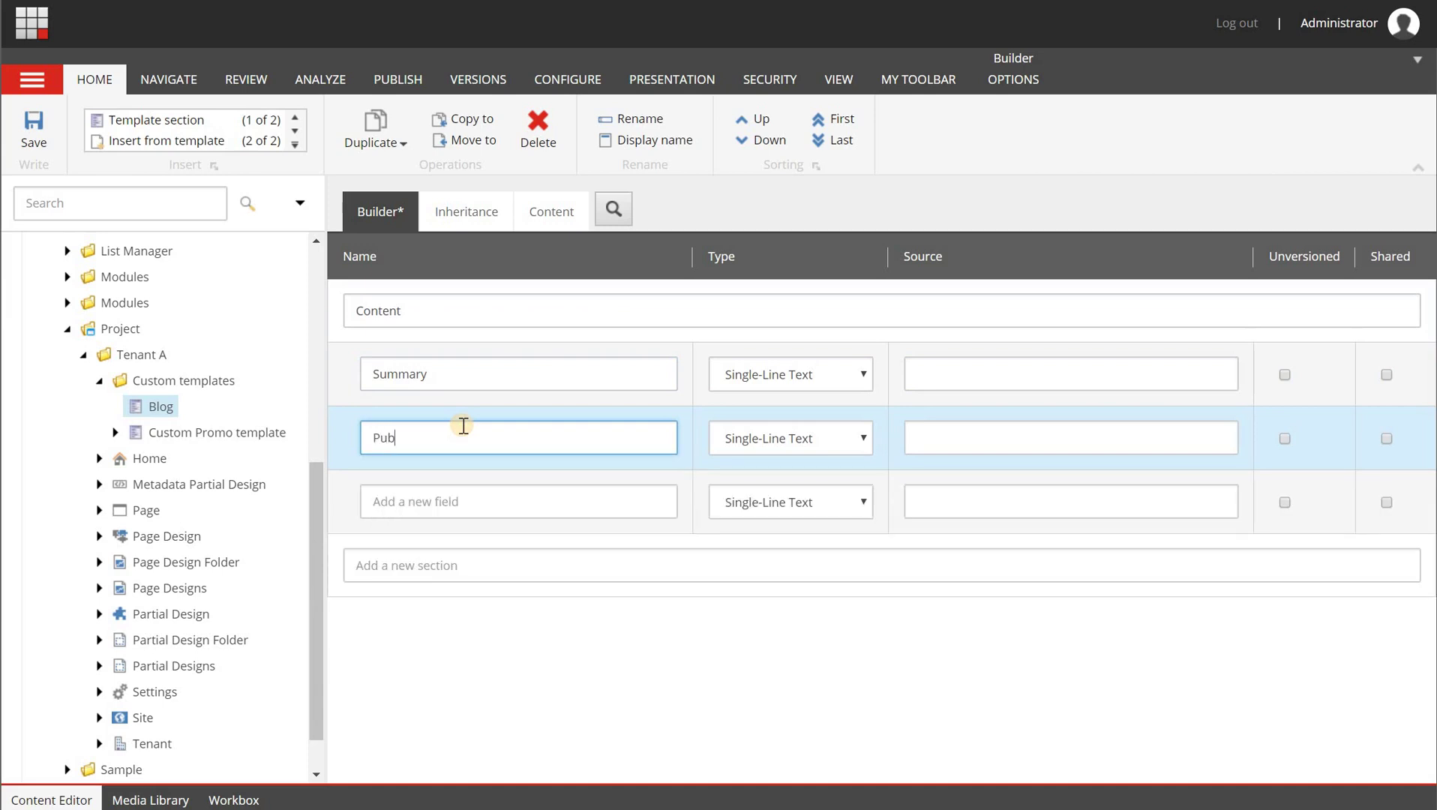
pyautogui.write('lishdate')
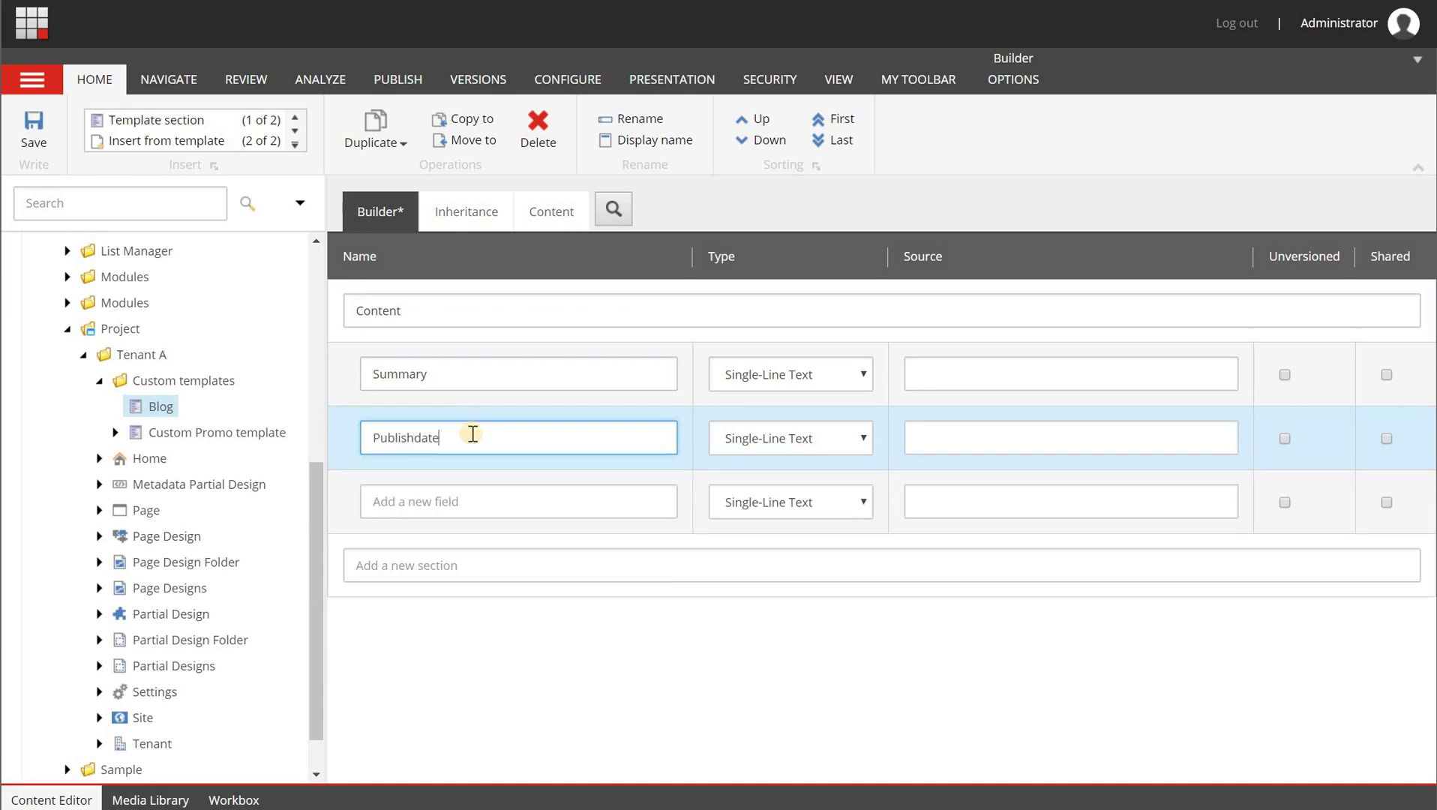
# Set the Summary field's type to Multi-Line Text and Publishdate's to Date, and save the Blog template
pyautogui.click(748, 373)
pyautogui.scroll(-5, 776, 337)
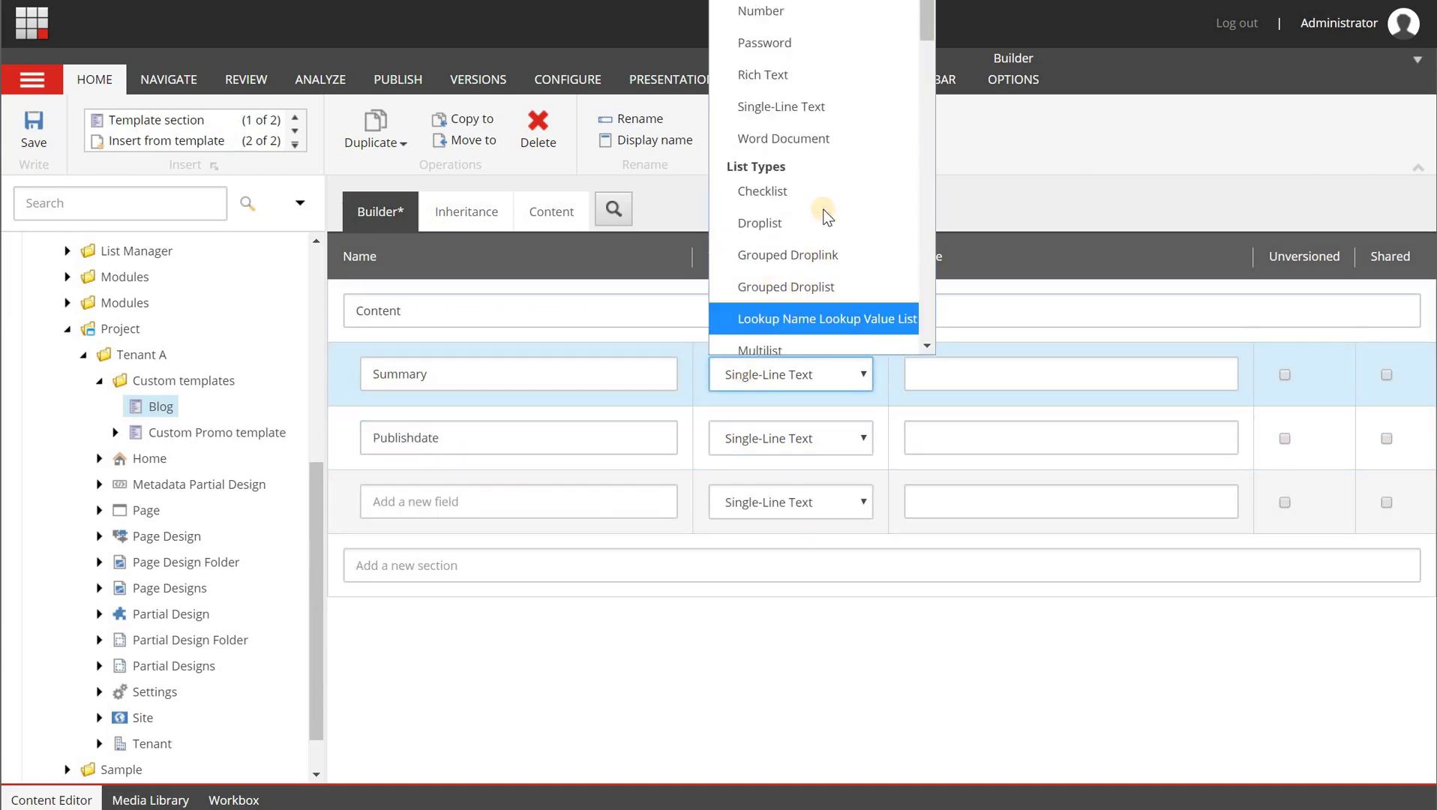
pyautogui.scroll(5, 817, 137)
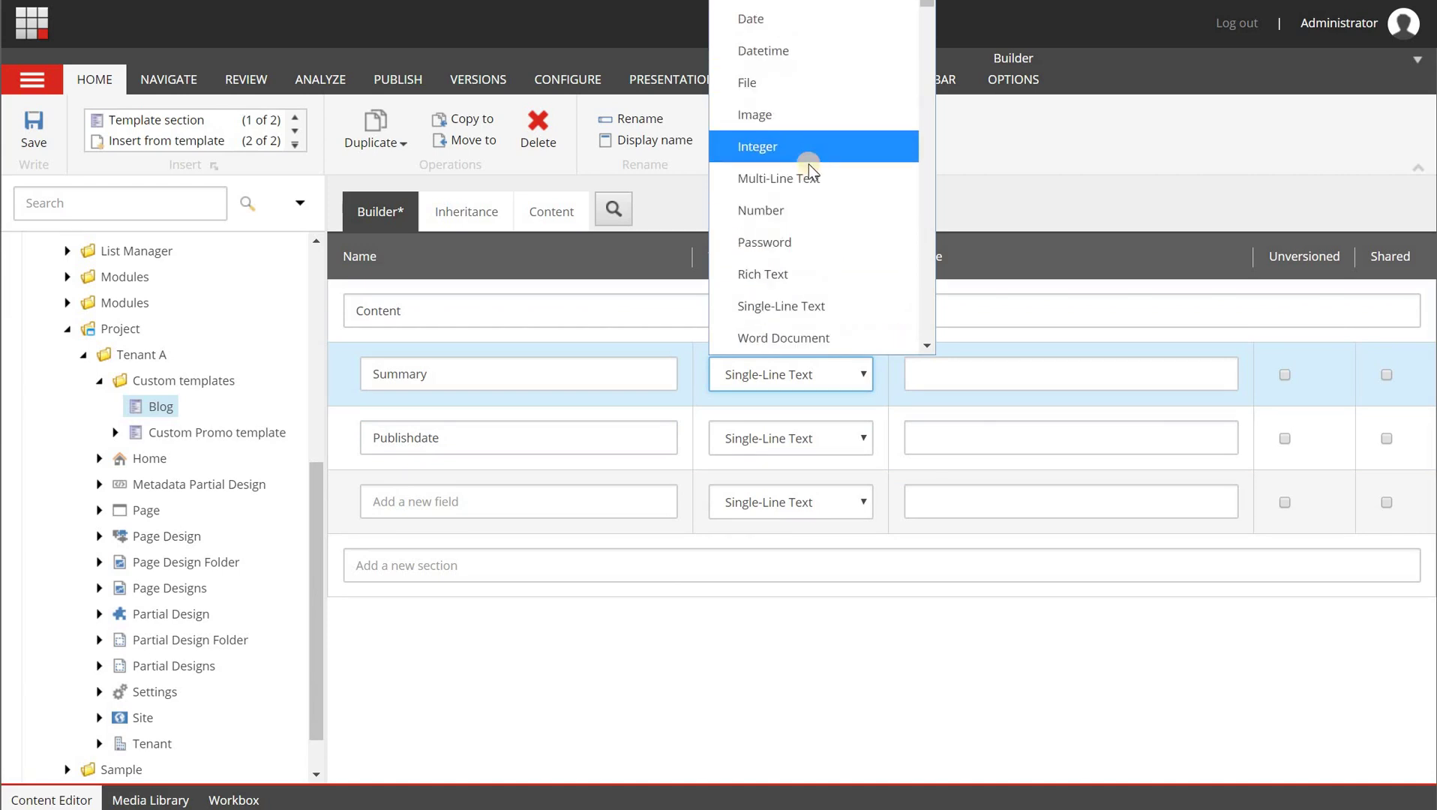
pyautogui.press('Return')
pyautogui.click(827, 438)
pyautogui.scroll(-1, 818, 311)
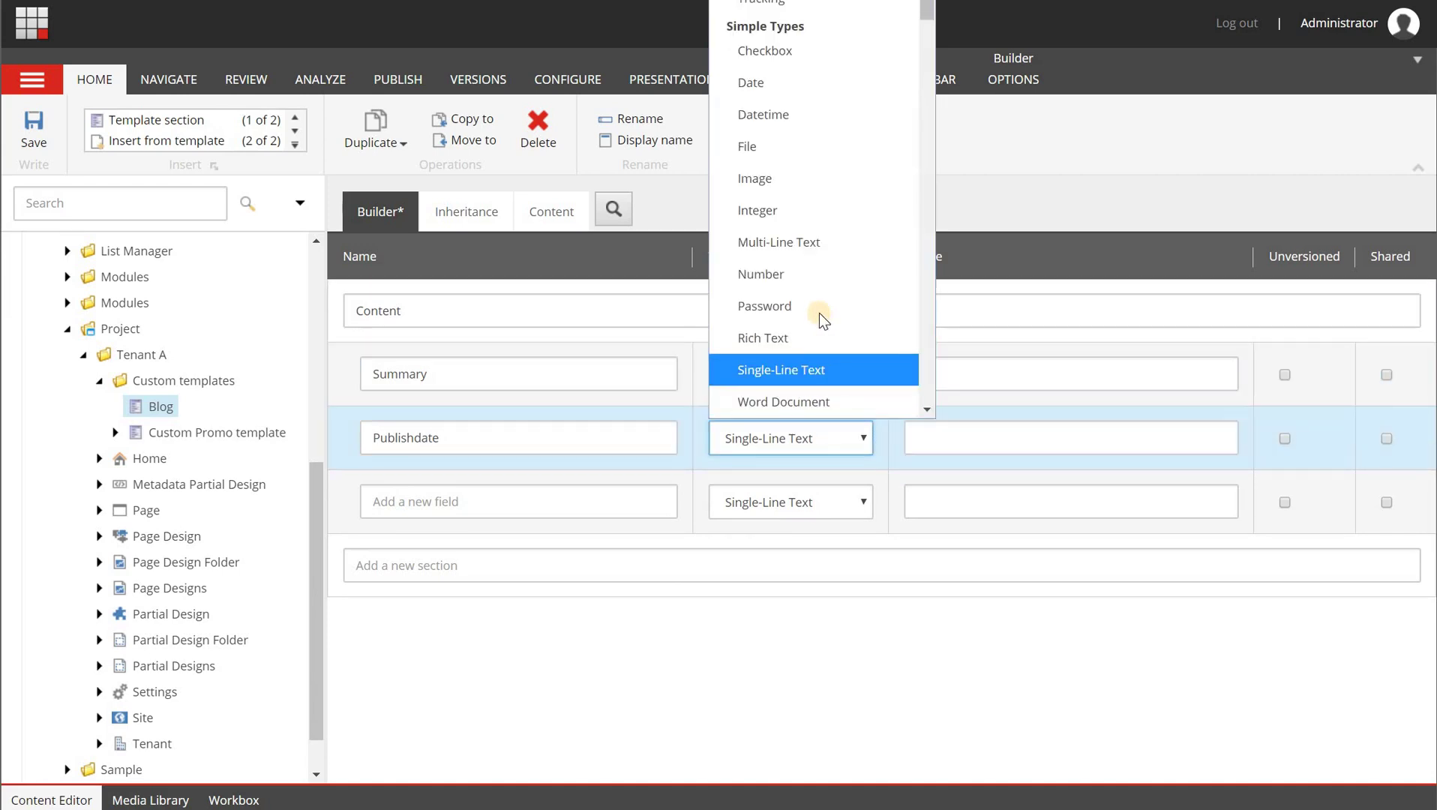
pyautogui.click(816, 84)
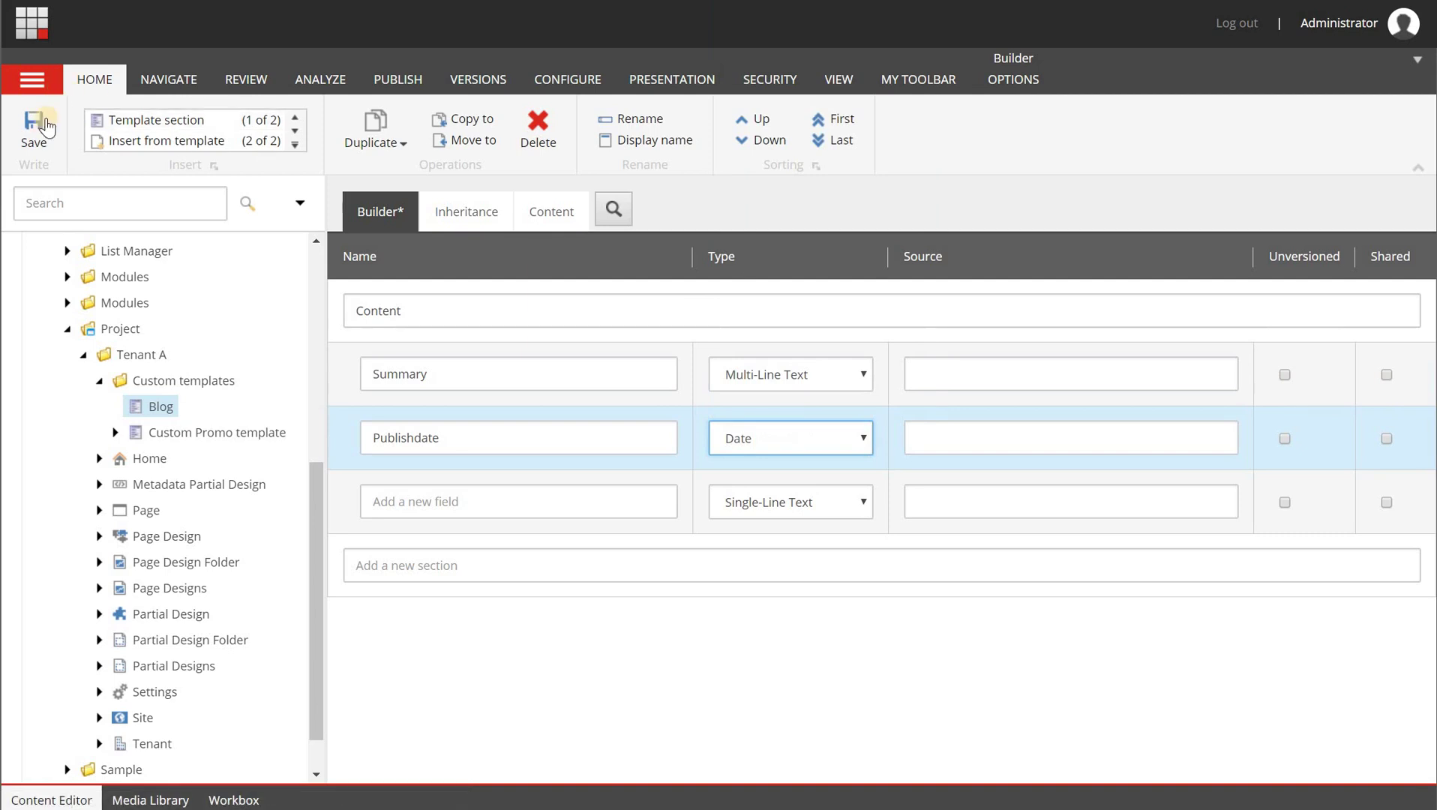
pyautogui.click(45, 130)
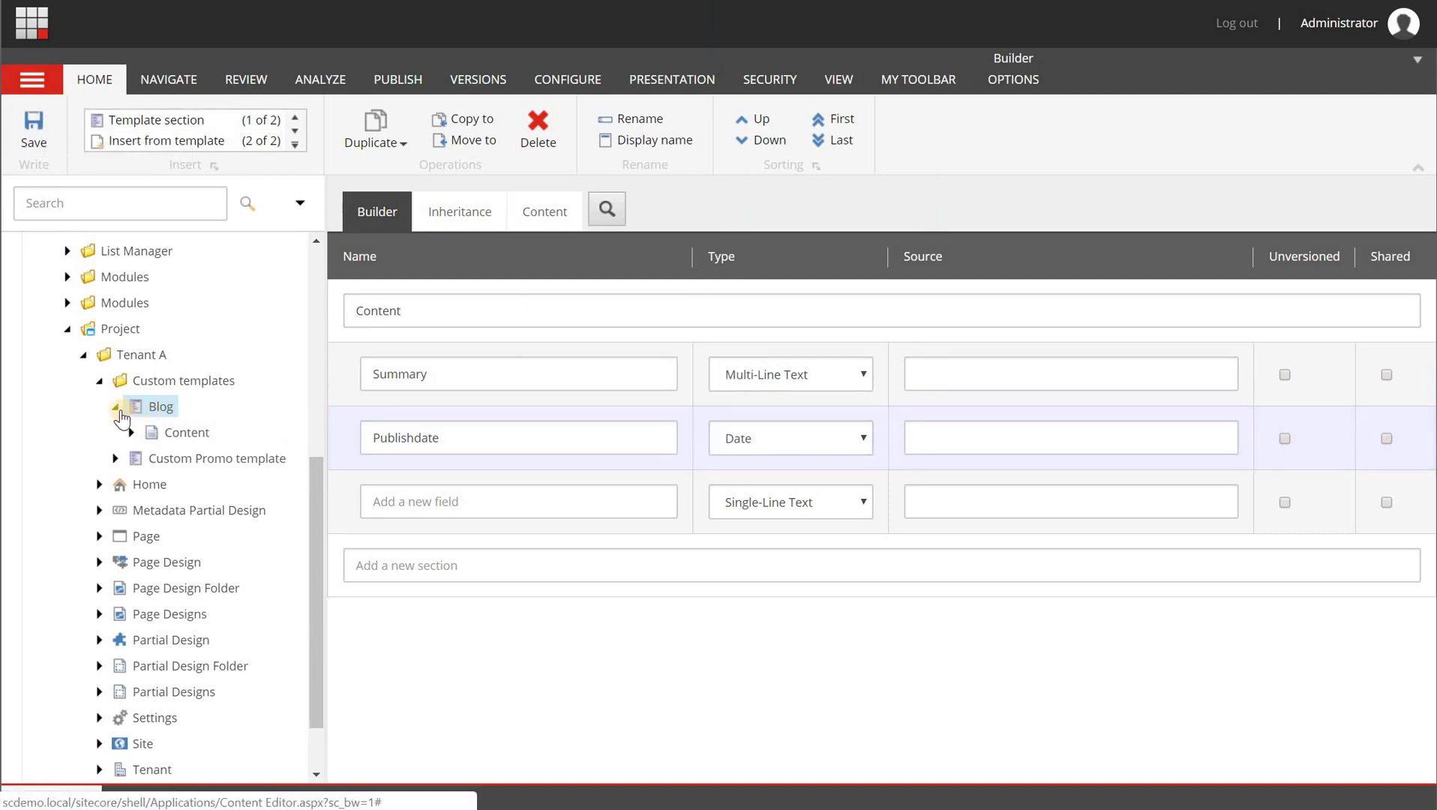
# Open the insert options assignment for the __Standard Values item of Tenant A's Home template
pyautogui.click(117, 408)
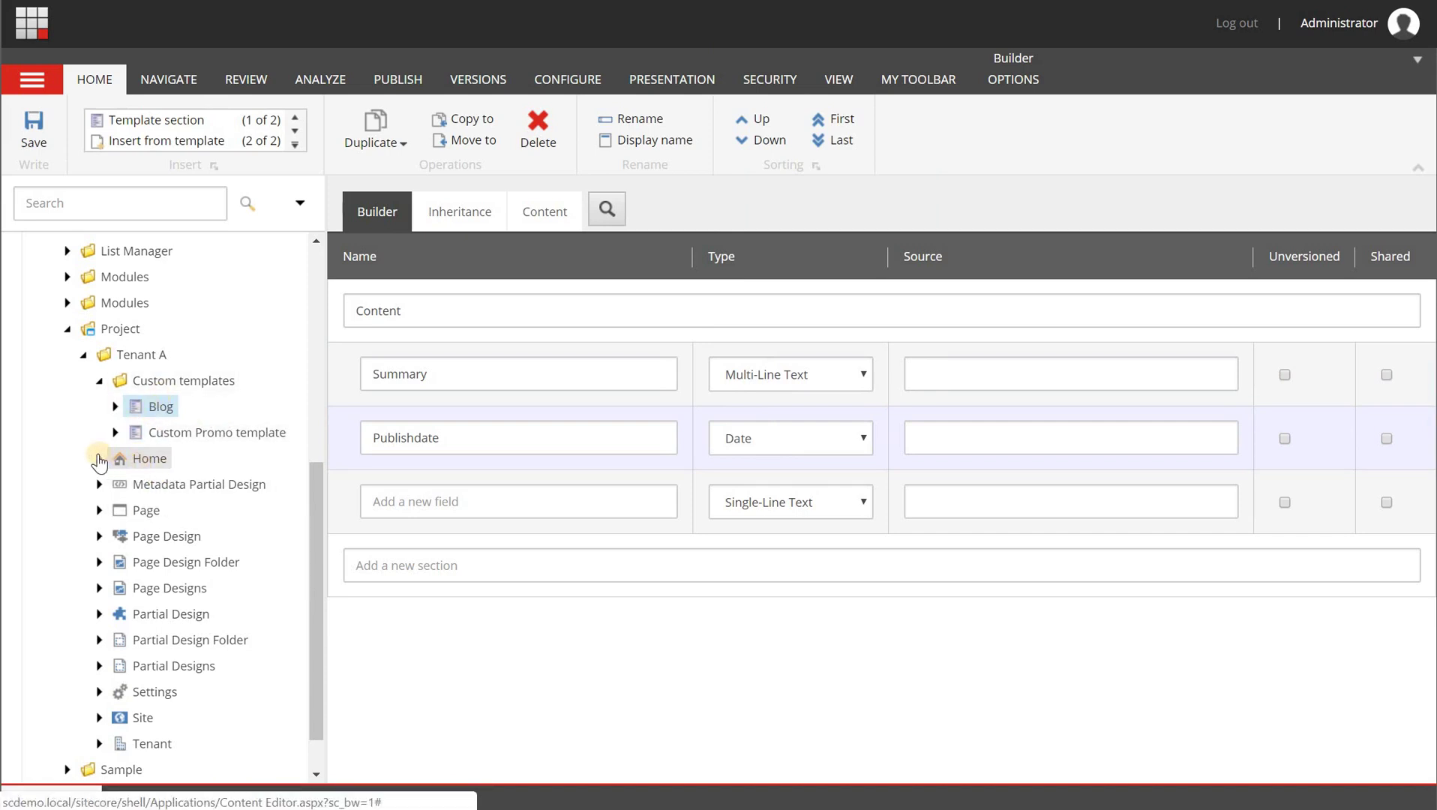
pyautogui.click(104, 457)
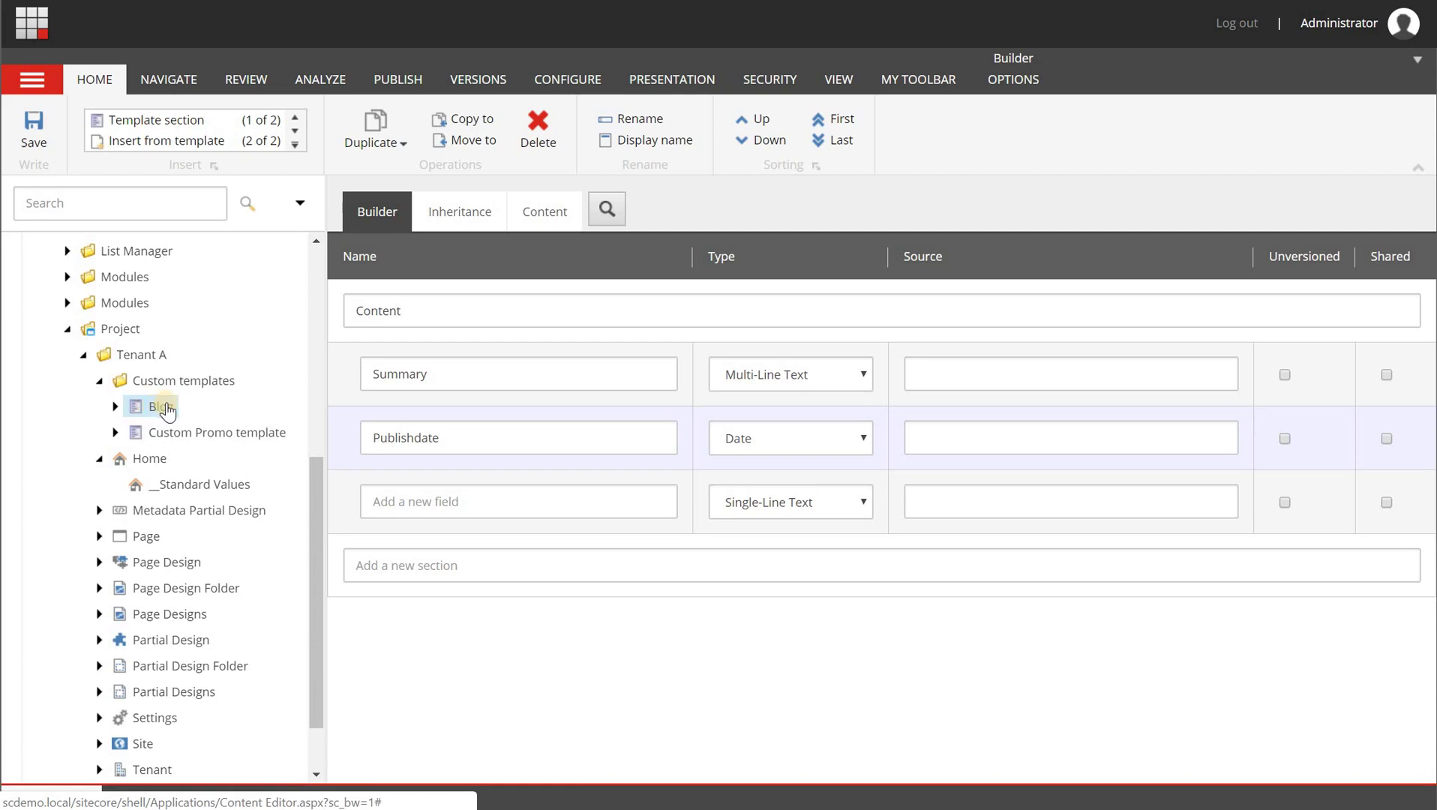
pyautogui.click(213, 487)
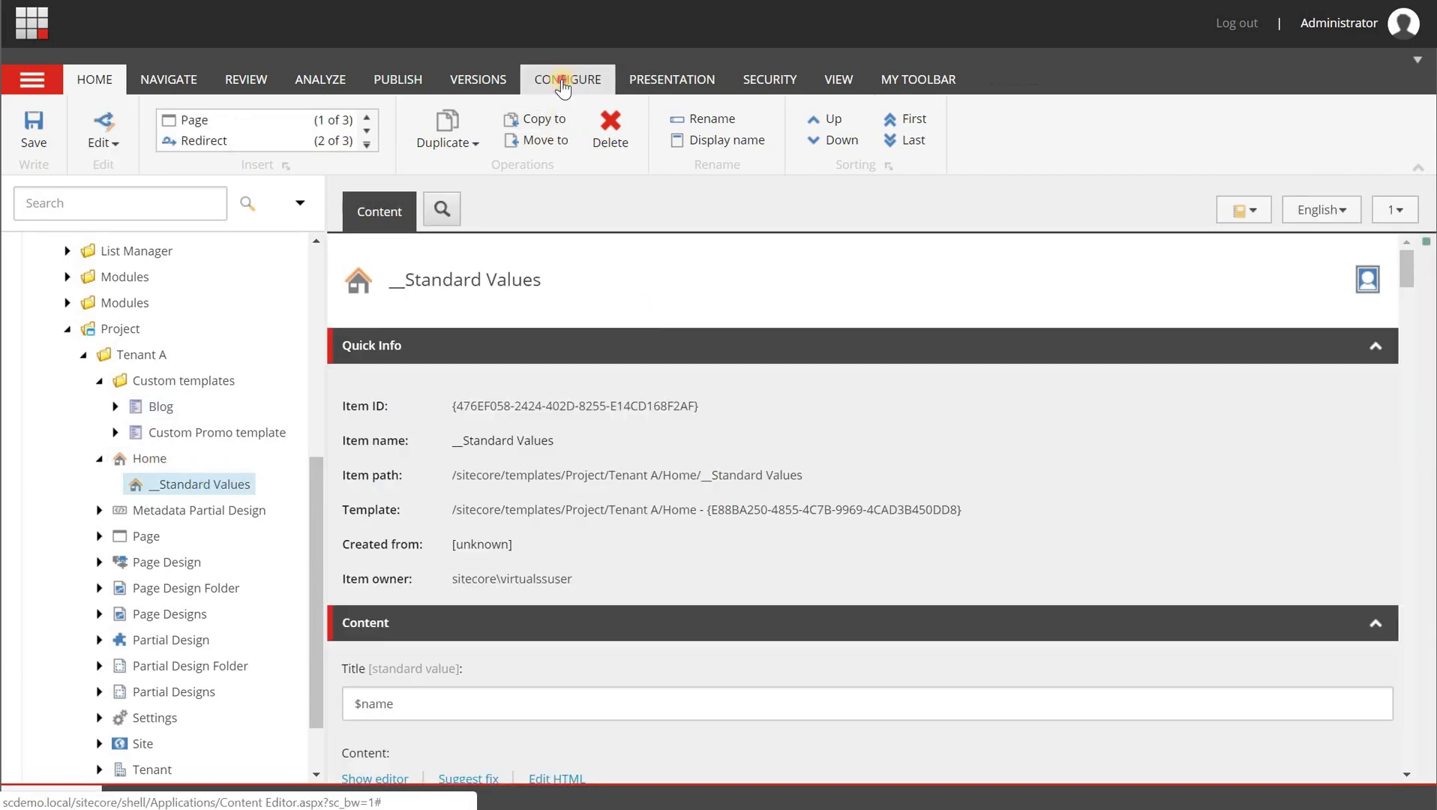
pyautogui.click(565, 81)
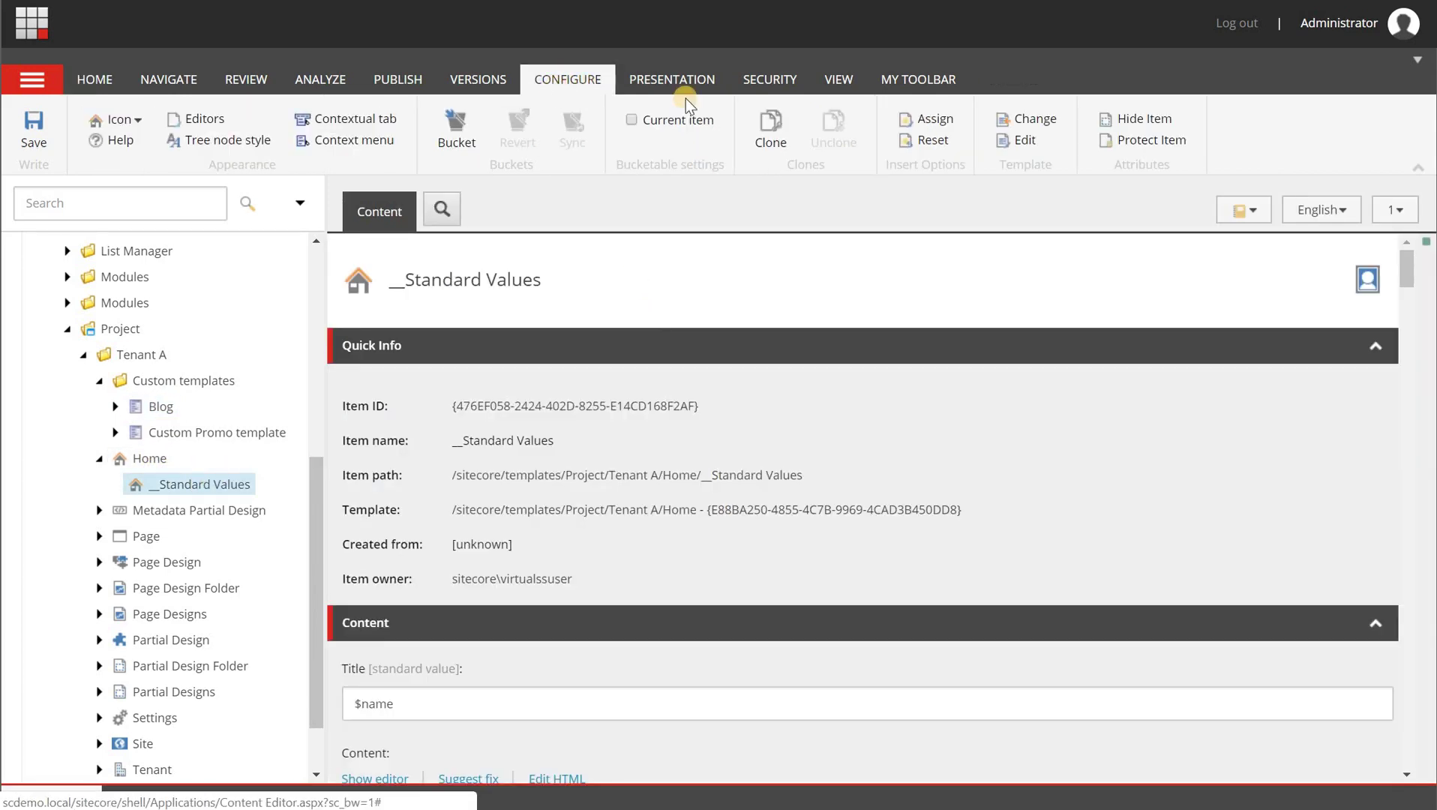
pyautogui.click(930, 119)
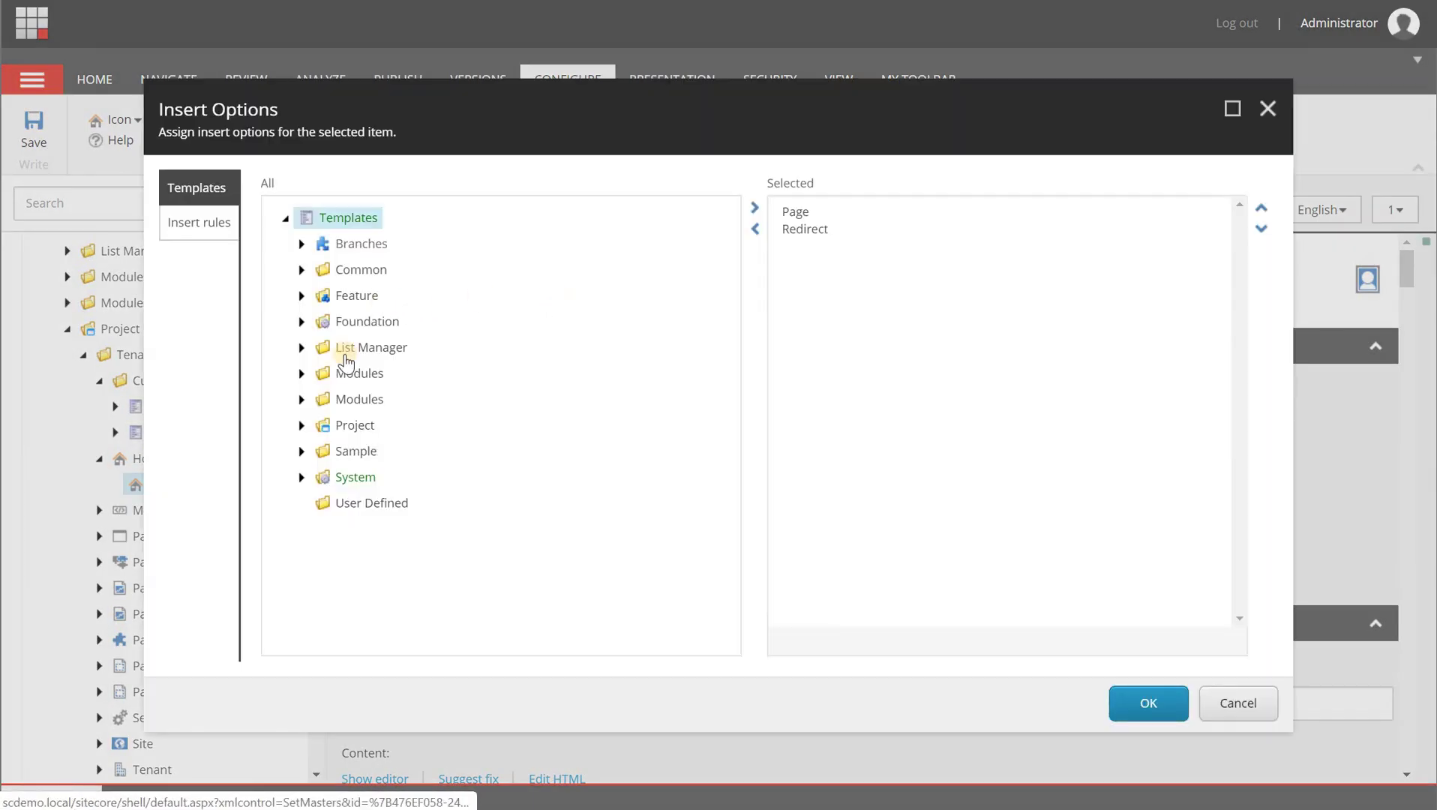
# Add the Blog template from Project/Tenant A/Custom templates to the selected insert options, confirm, and save the item
pyautogui.click(301, 425)
pyautogui.click(318, 451)
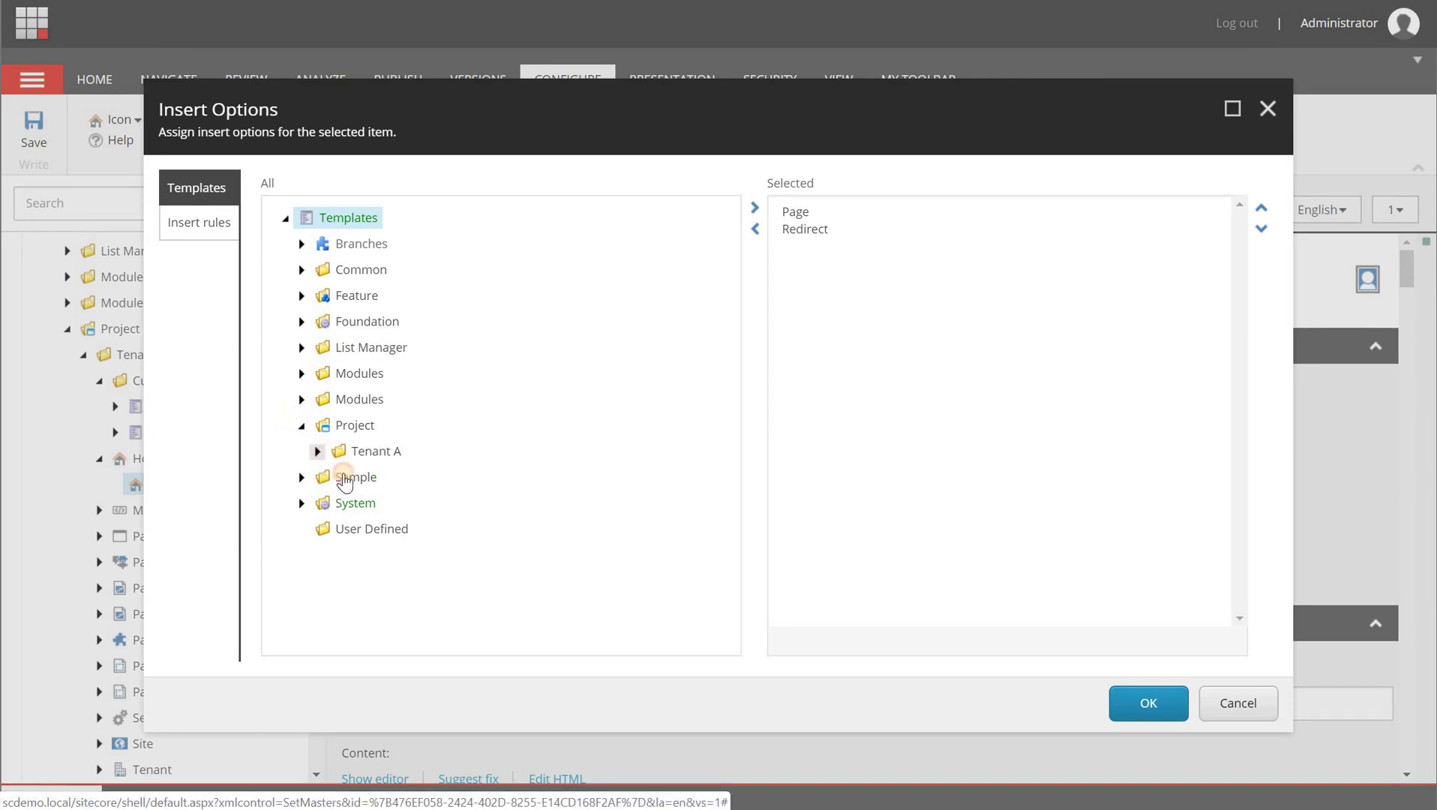
pyautogui.click(333, 477)
pyautogui.doubleClick(391, 503)
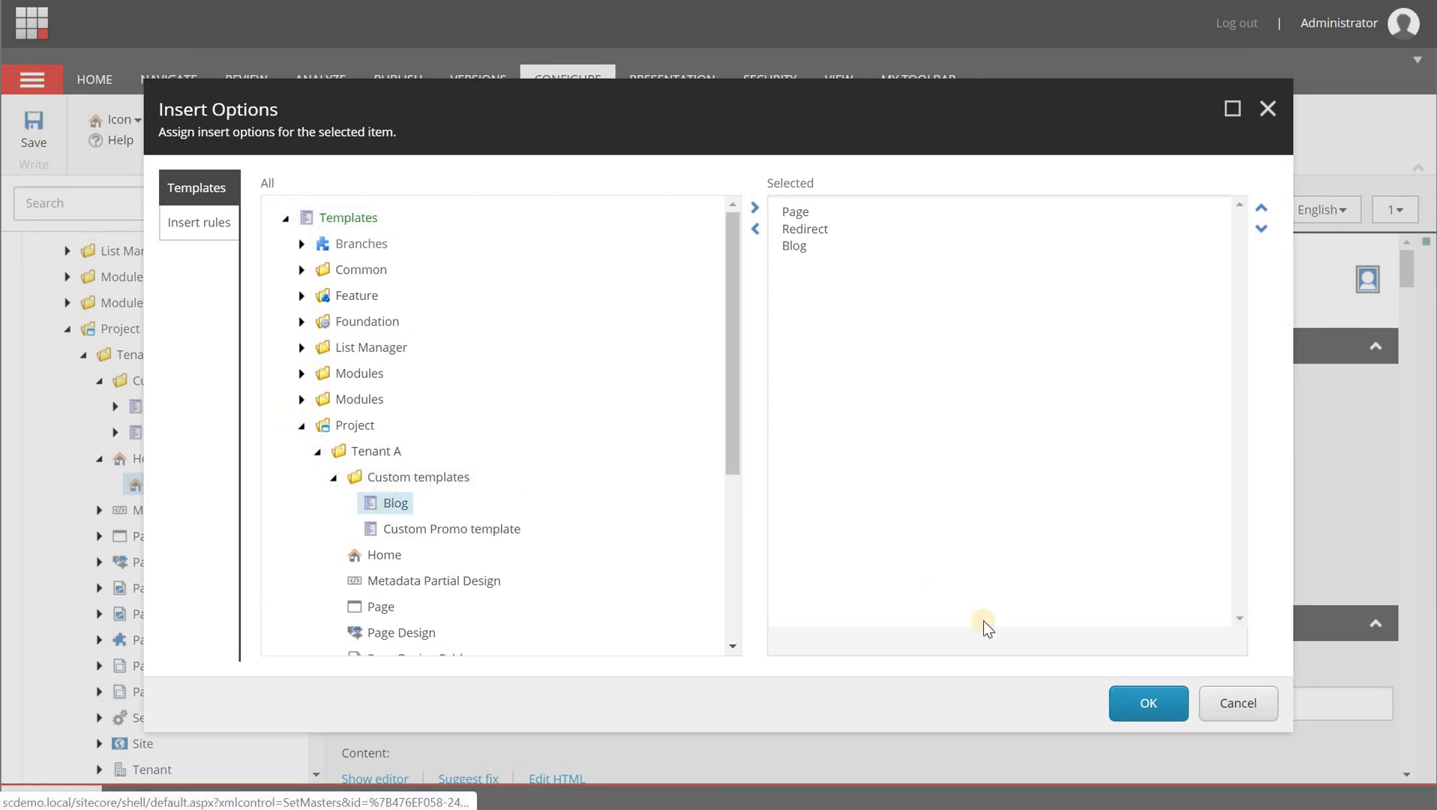
pyautogui.click(1120, 705)
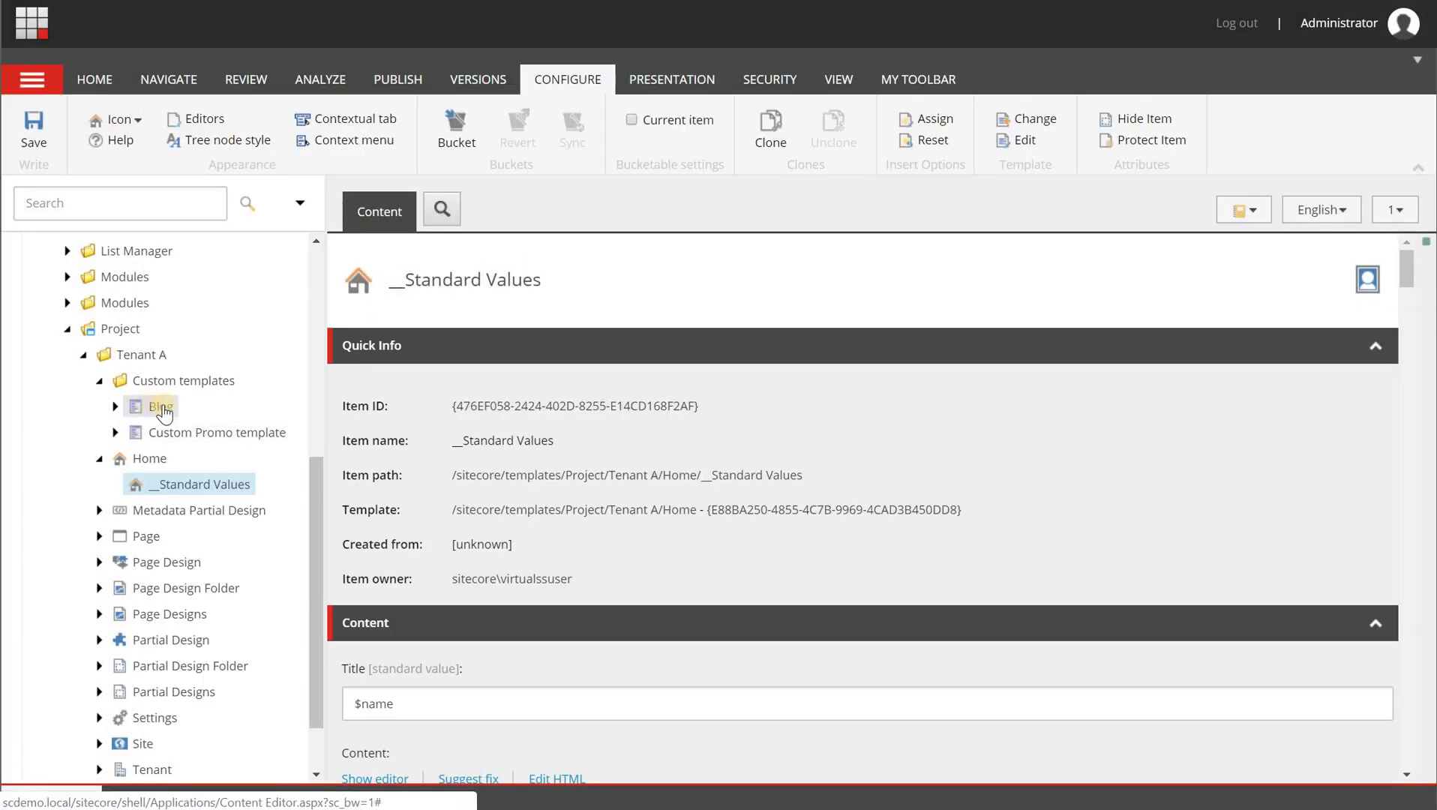
pyautogui.click(33, 132)
# Insert a Blog item under Site A's Home in Tenant A's content and name it Blog article 1
pyautogui.scroll(3, 129, 425)
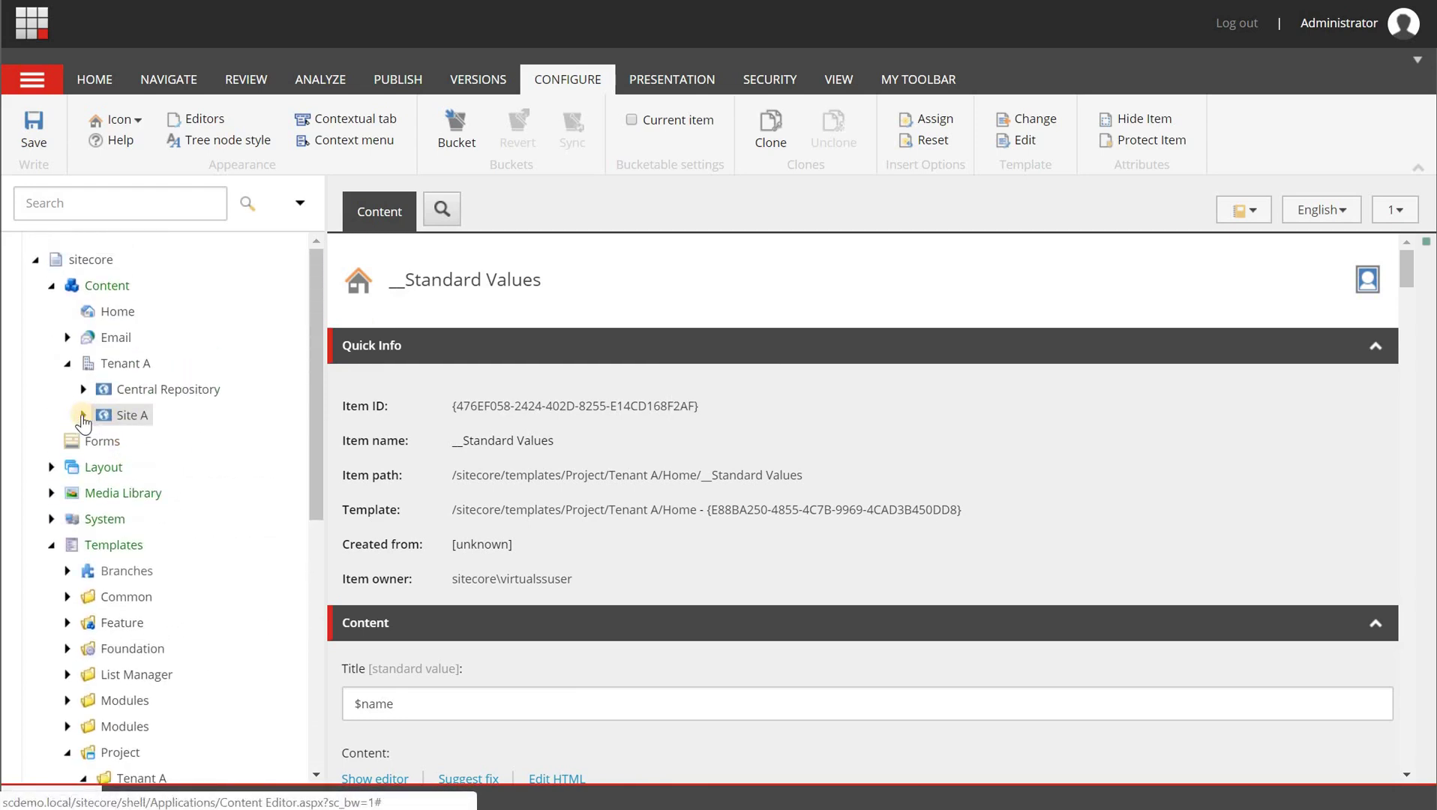
pyautogui.click(83, 416)
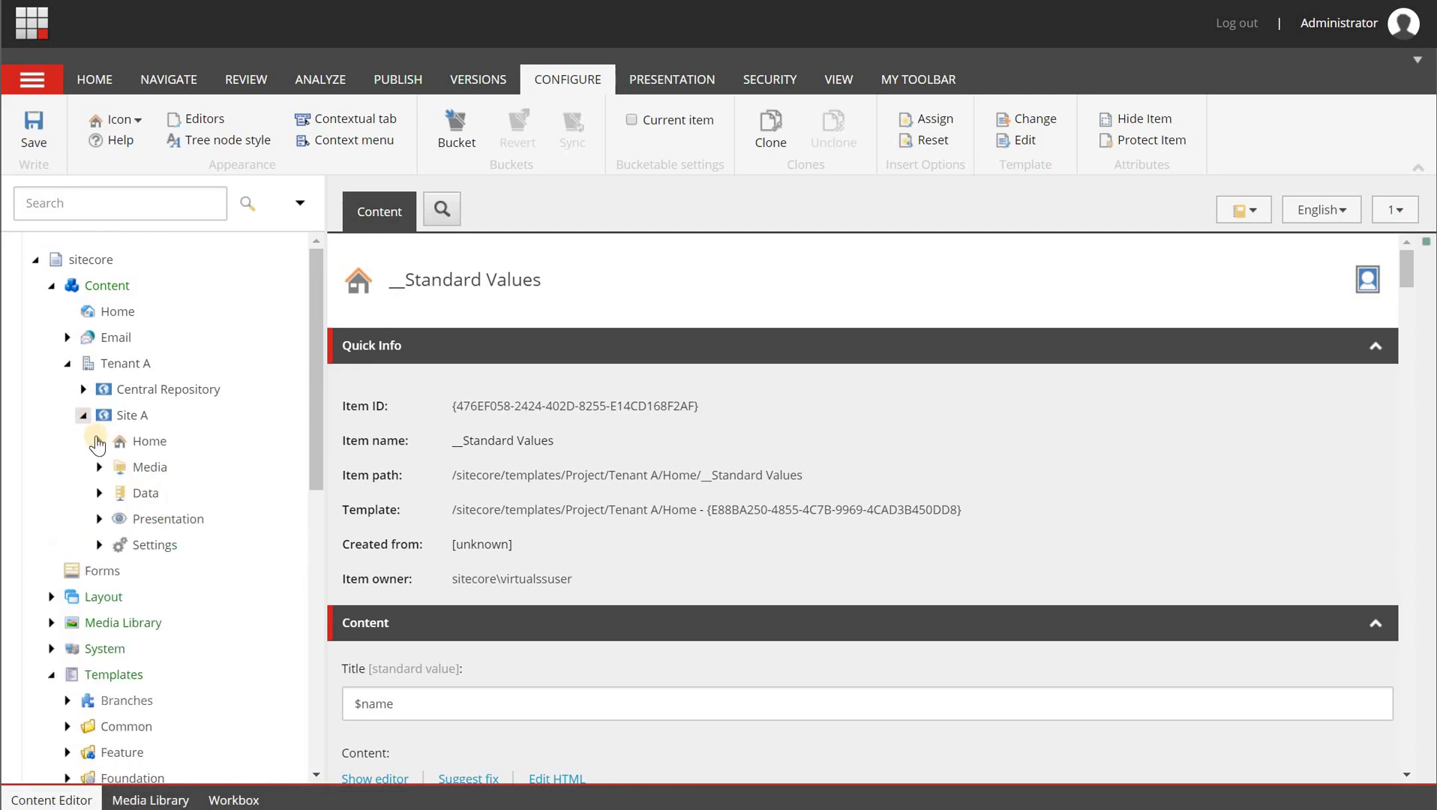
pyautogui.click(100, 442)
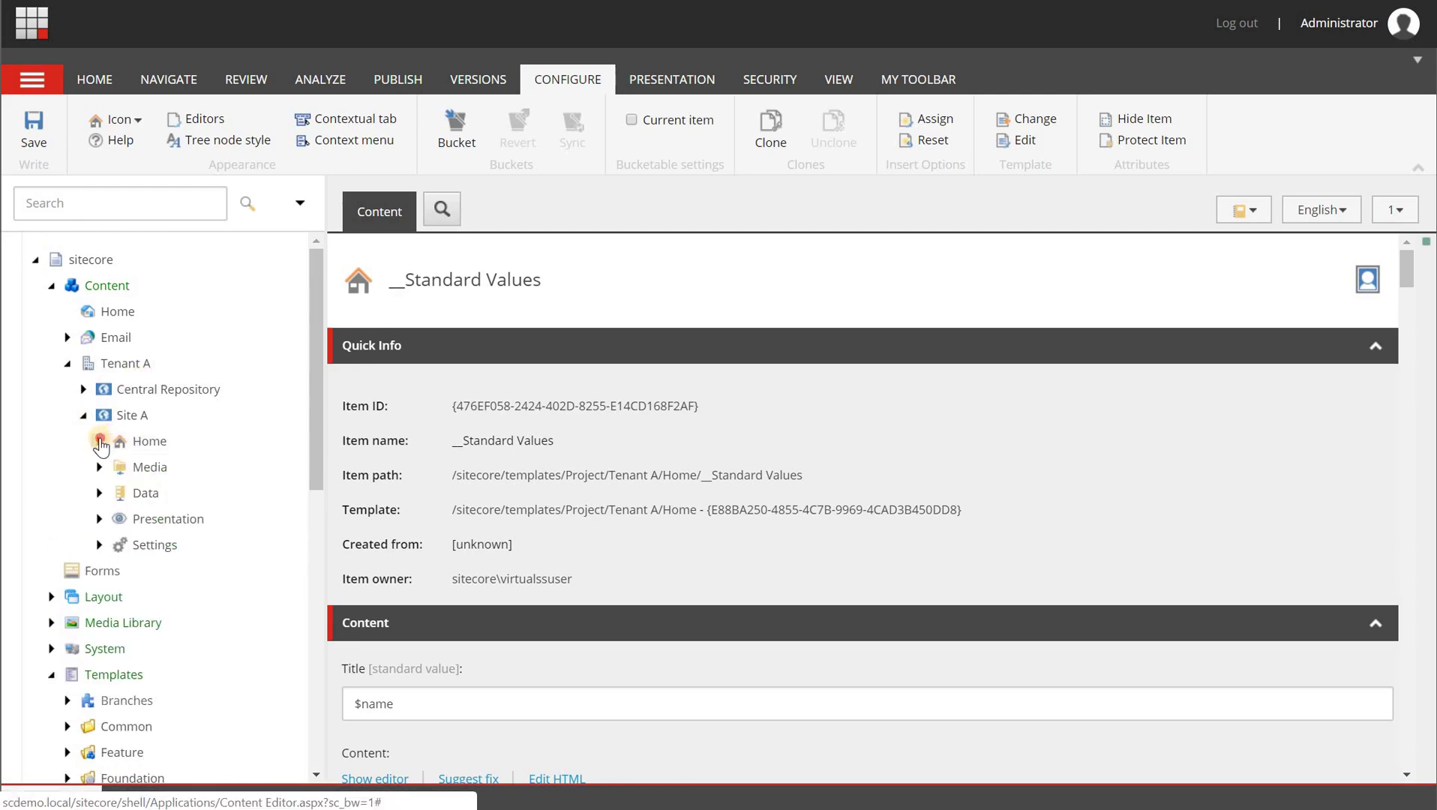
pyautogui.rightClick(173, 441)
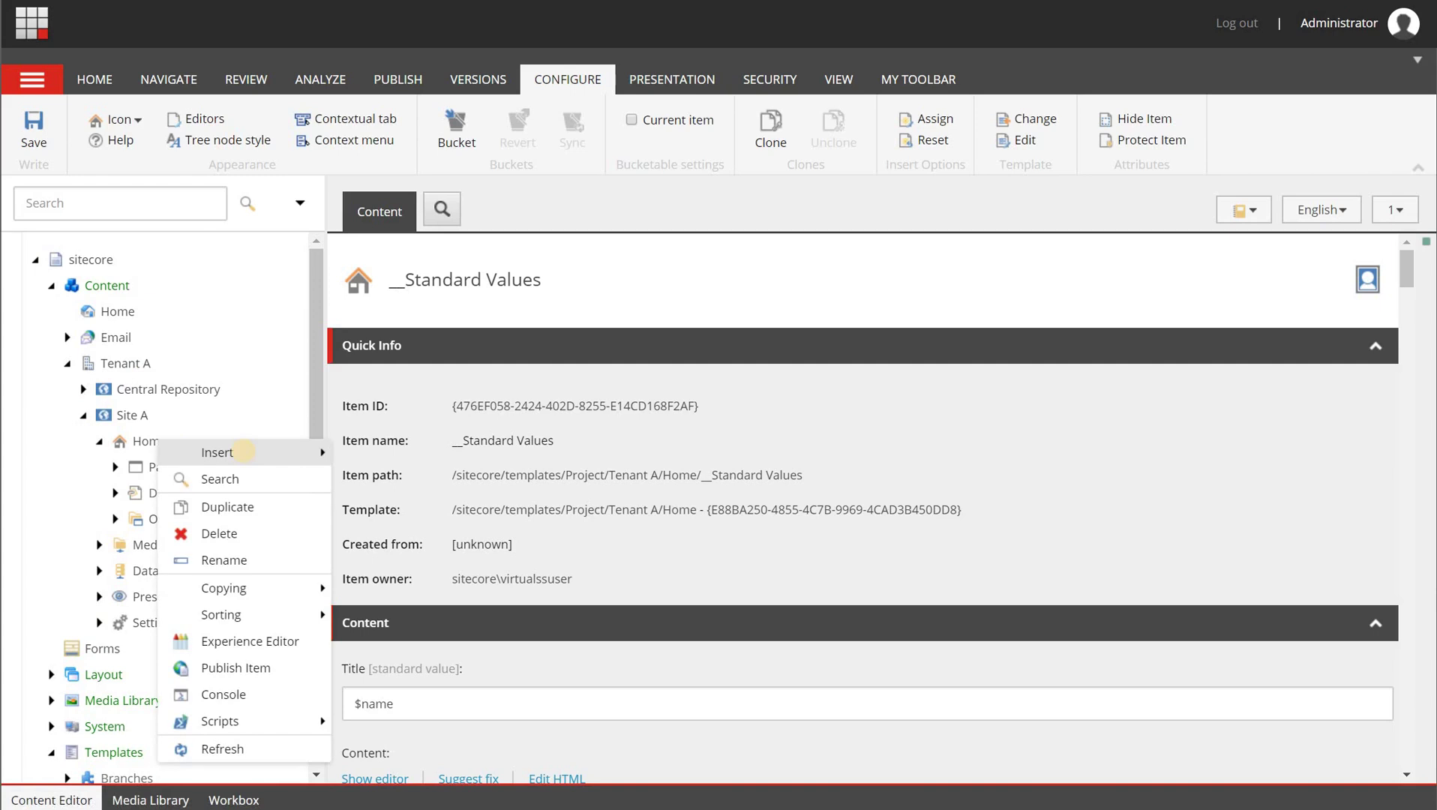
pyautogui.moveTo(244, 450)
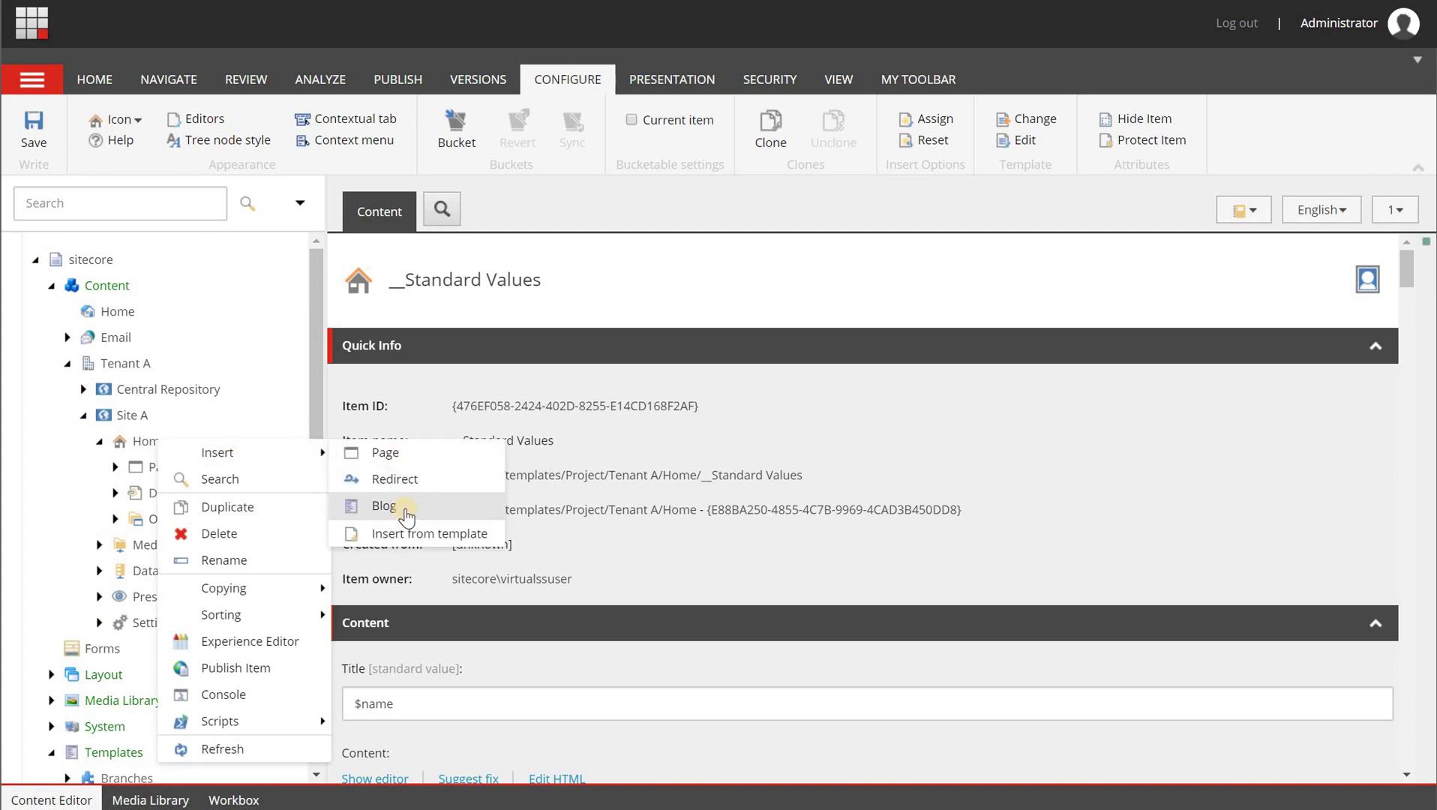
pyautogui.click(404, 511)
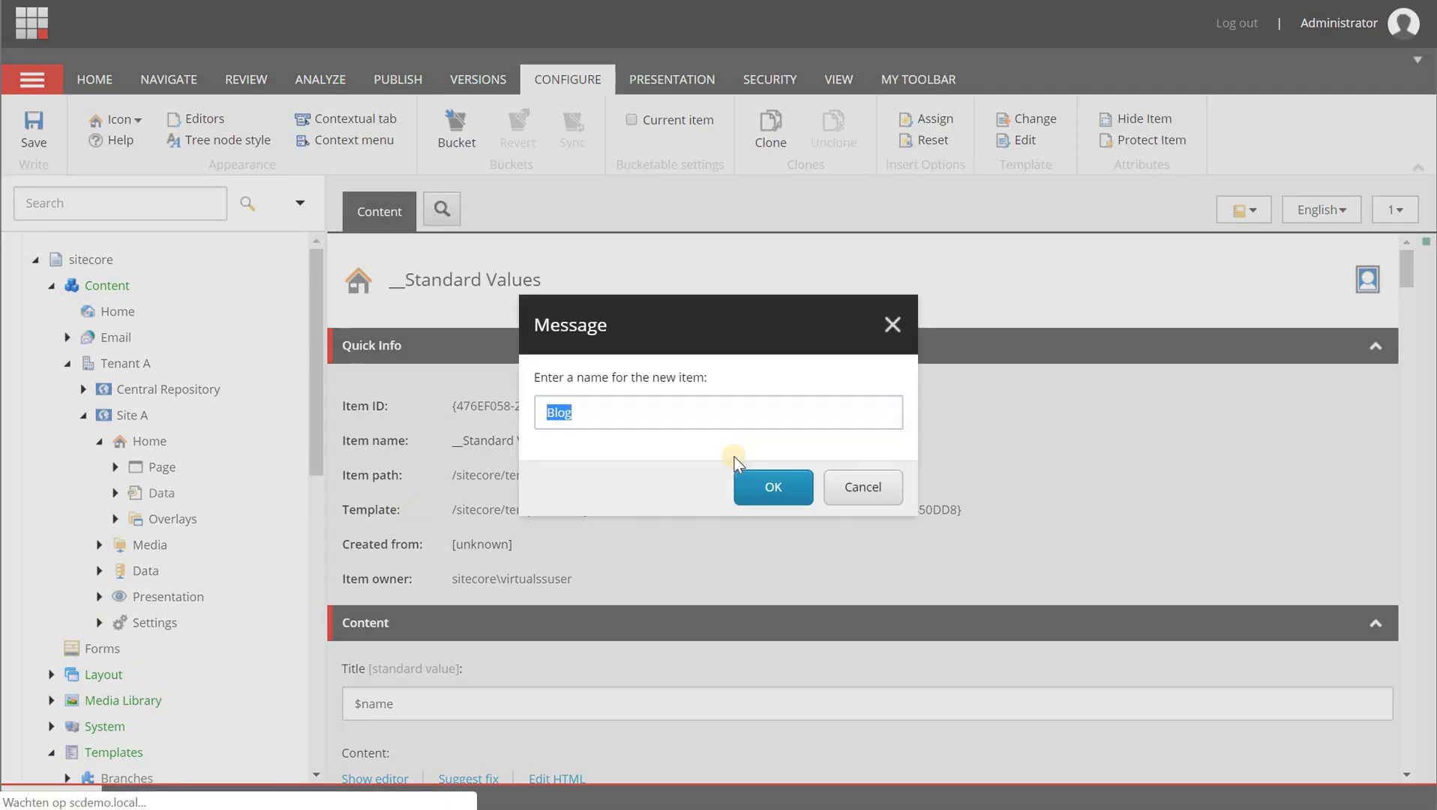
pyautogui.press('End')
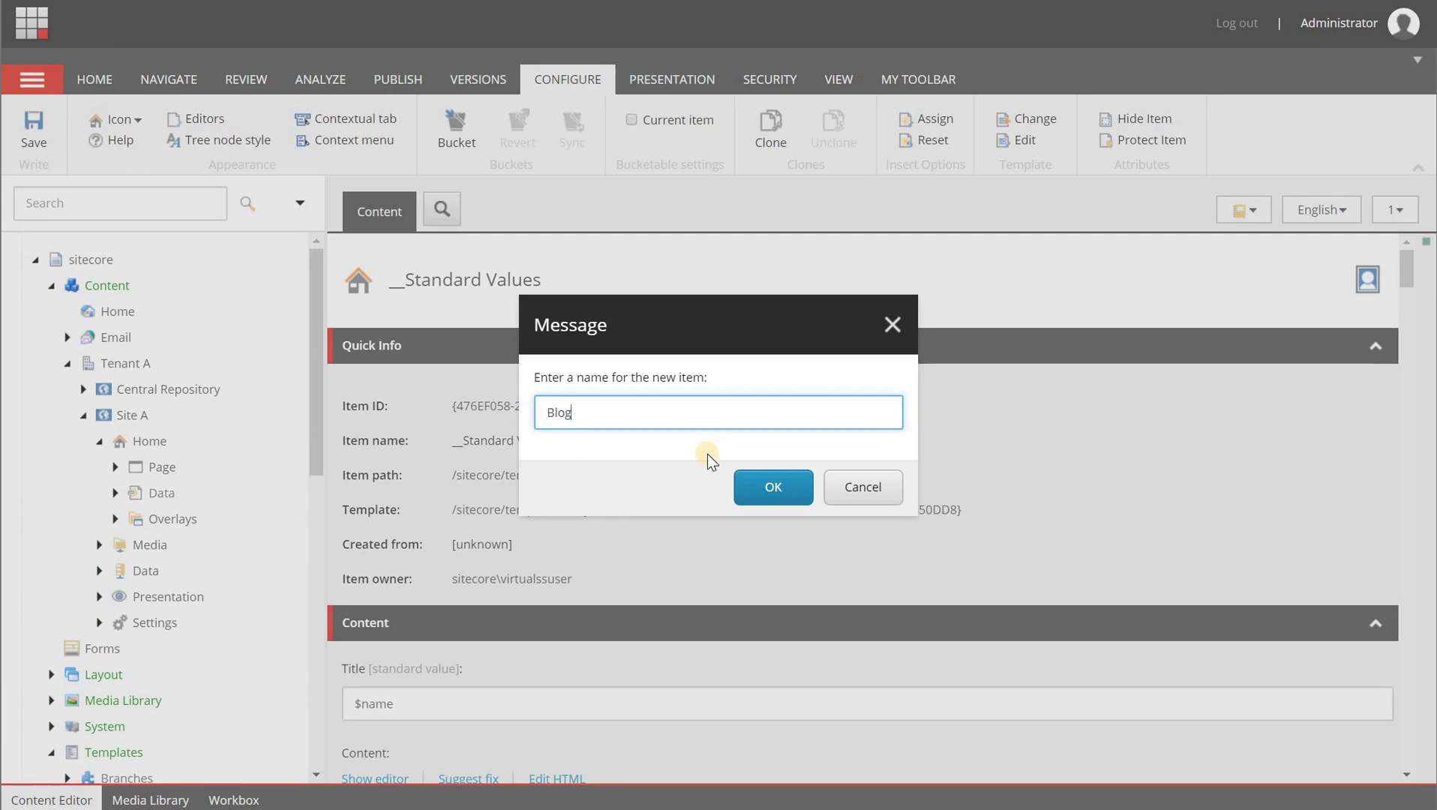
pyautogui.write('article 1')
pyautogui.click(773, 472)
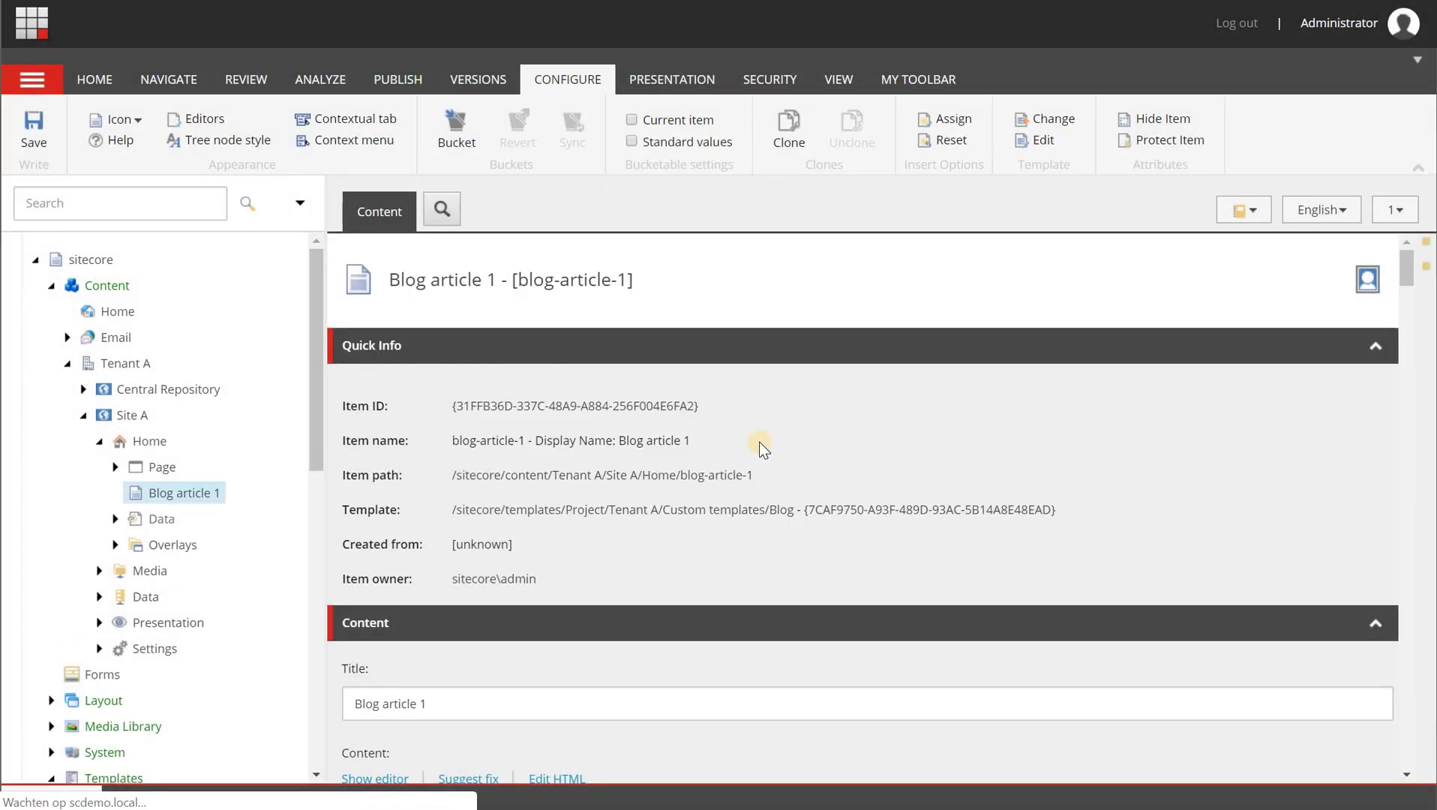
# Enter "This is the content field" as rich text in Blog article 1's Content field and accept it
pyautogui.scroll(-3, 671, 407)
pyautogui.scroll(-2, 593, 411)
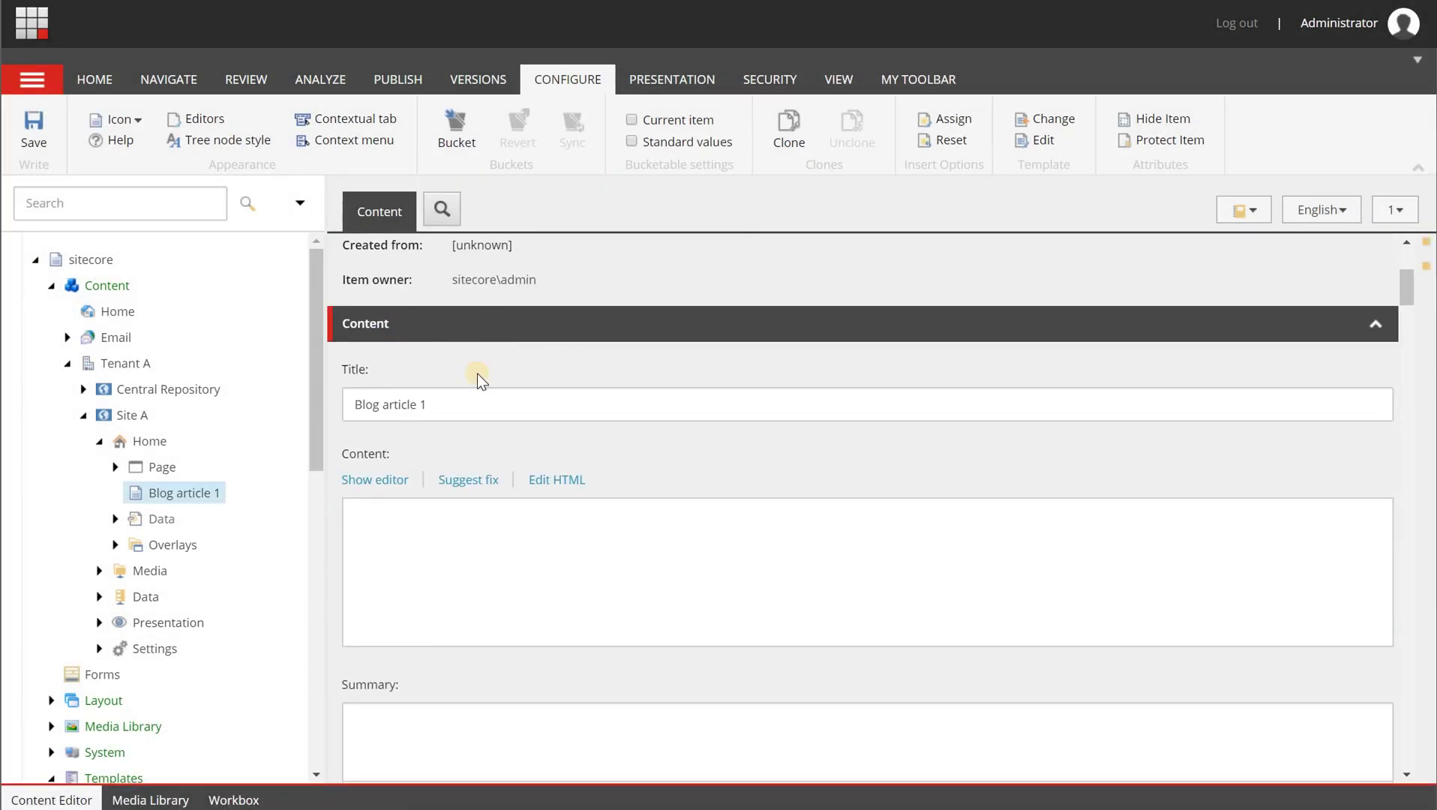
pyautogui.scroll(-4, 448, 450)
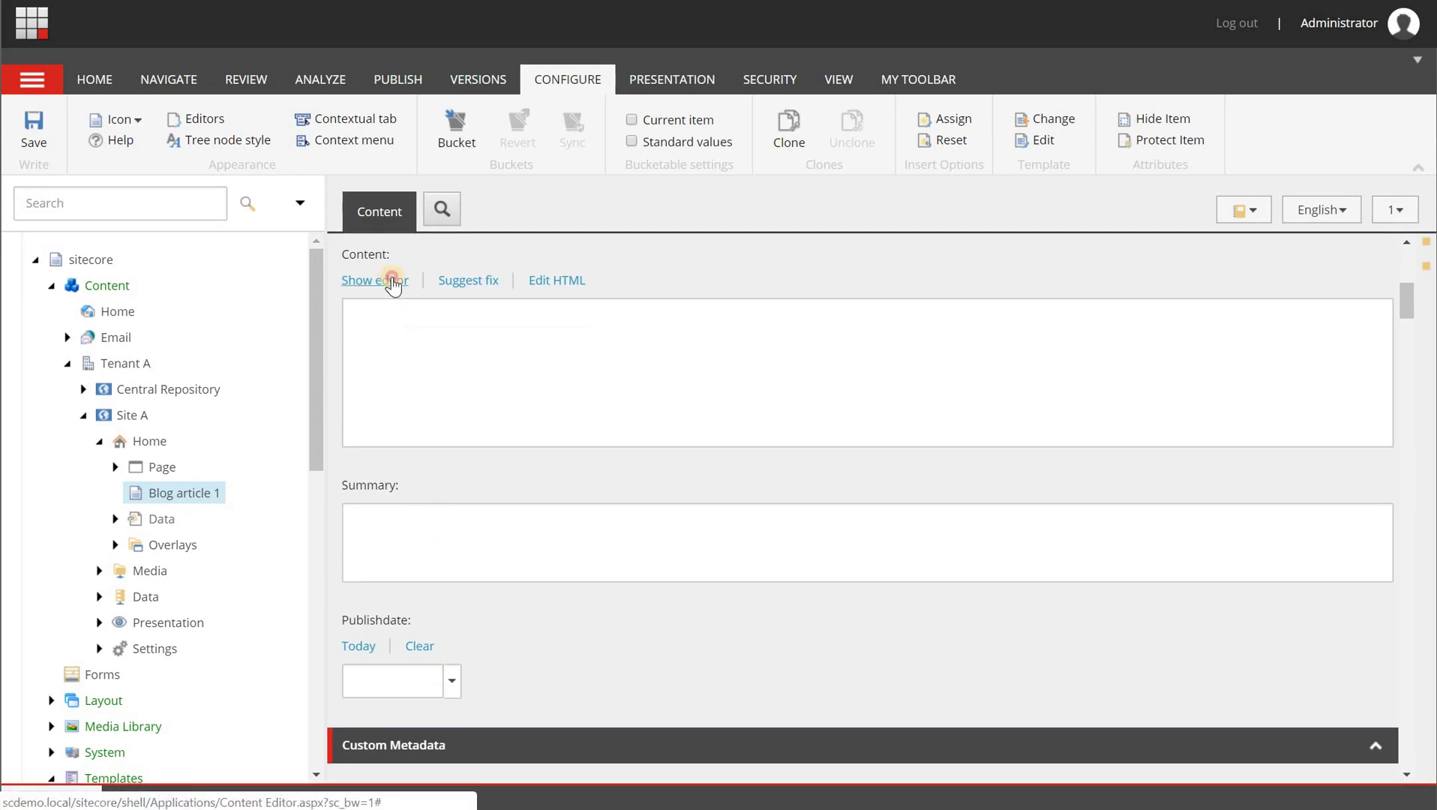
pyautogui.click(392, 280)
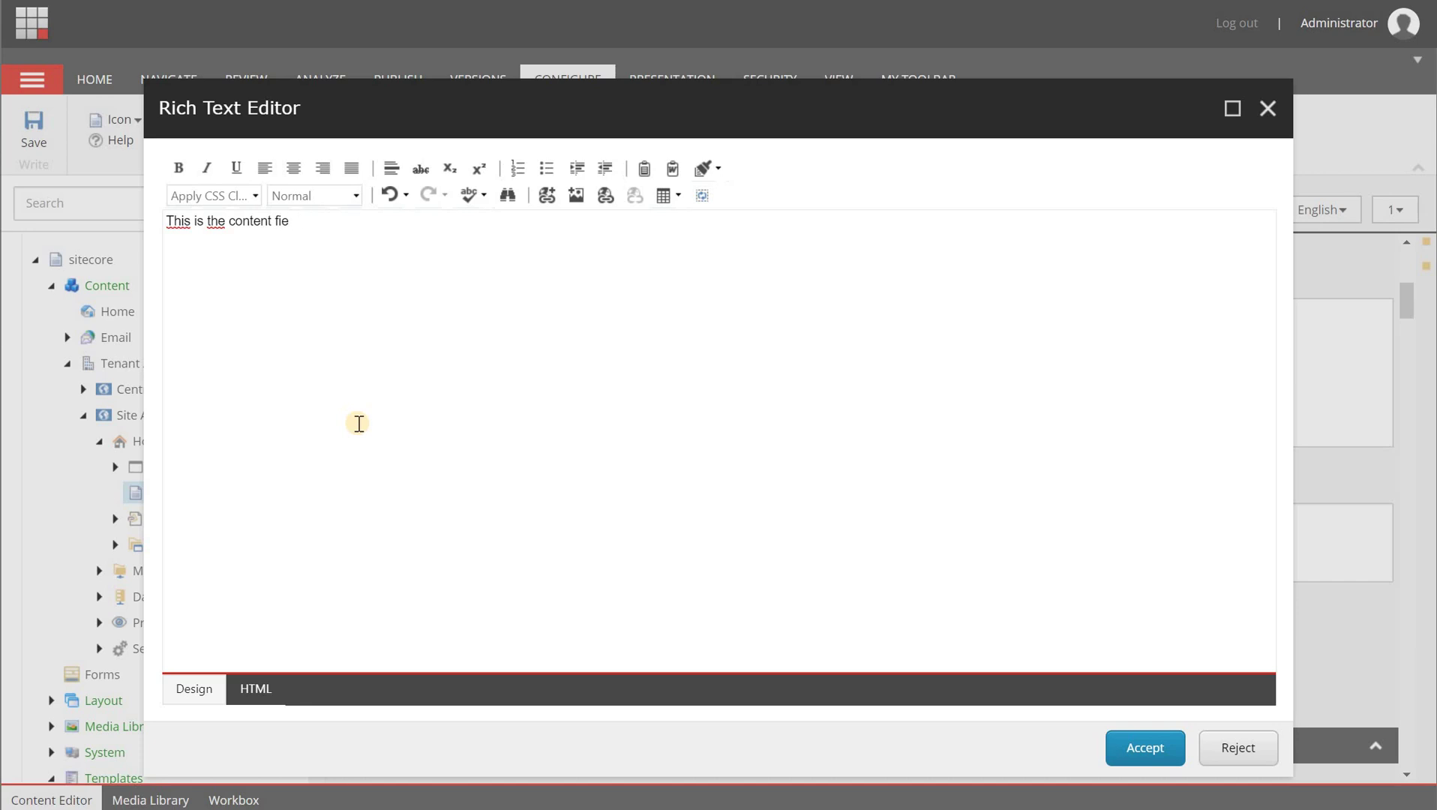
pyautogui.write('ld')
pyautogui.click(1113, 745)
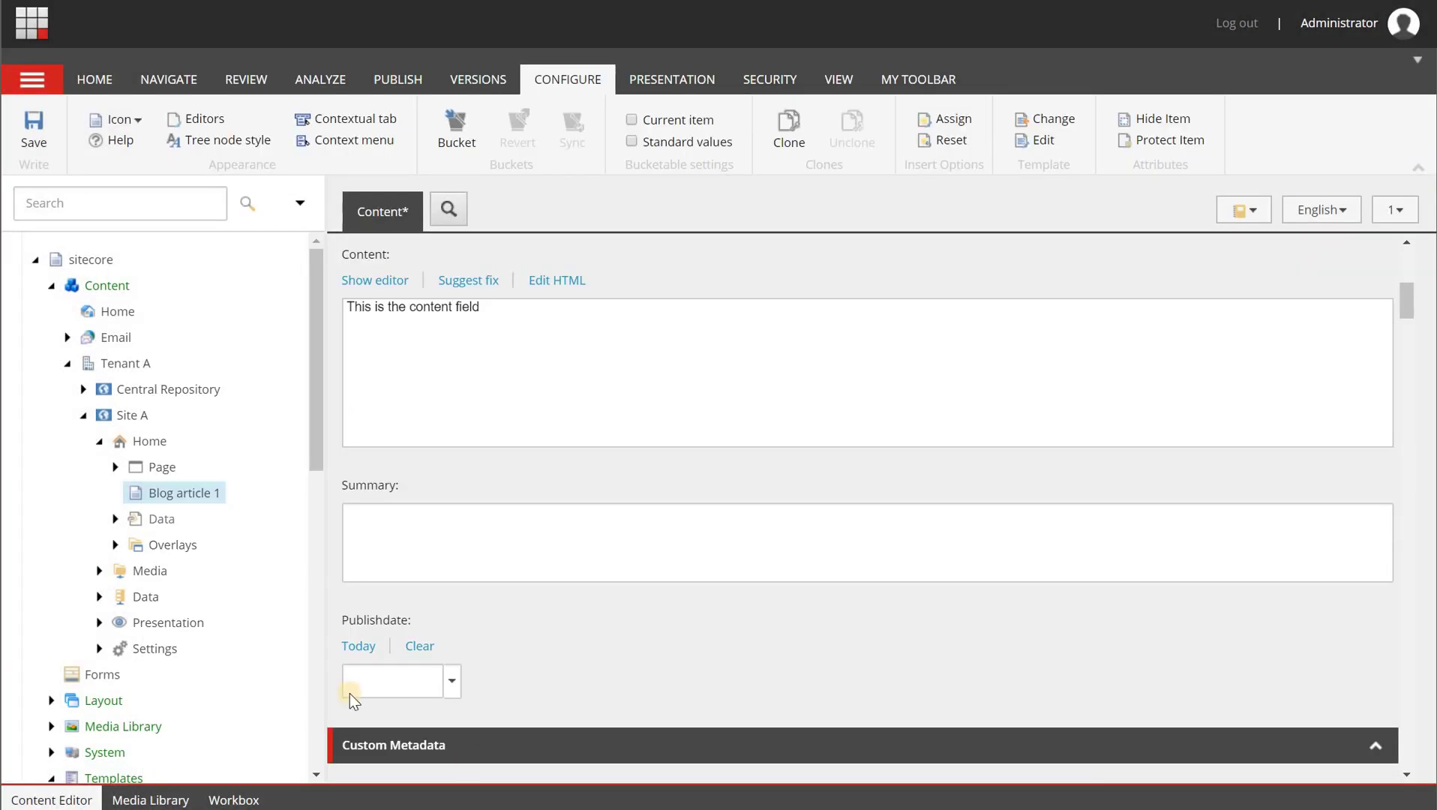
# Fill Summary with "This the summary field", set Publishdate to 11/13/2018, and save Blog article 1
pyautogui.click(435, 524)
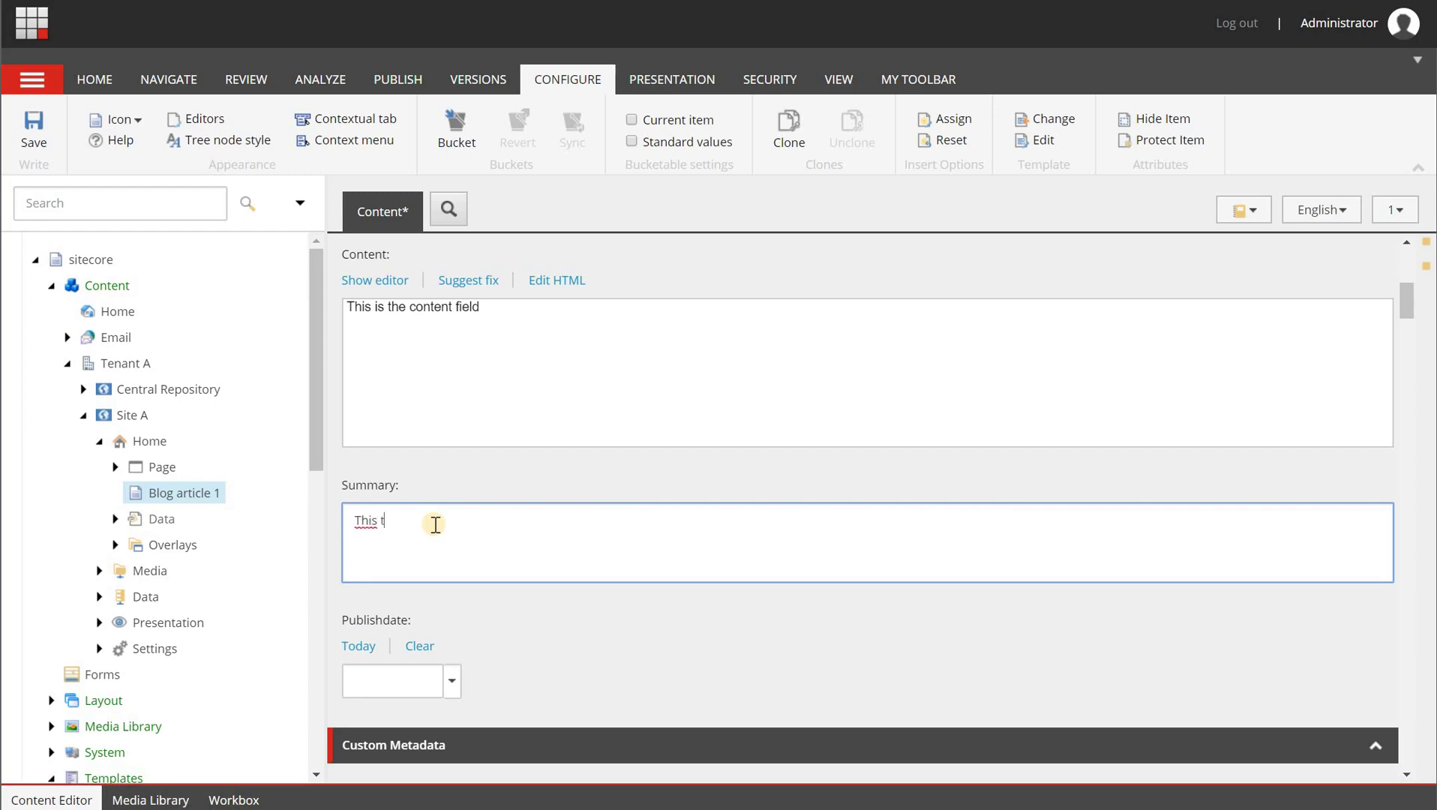
pyautogui.write('This the summary field')
pyautogui.click(454, 682)
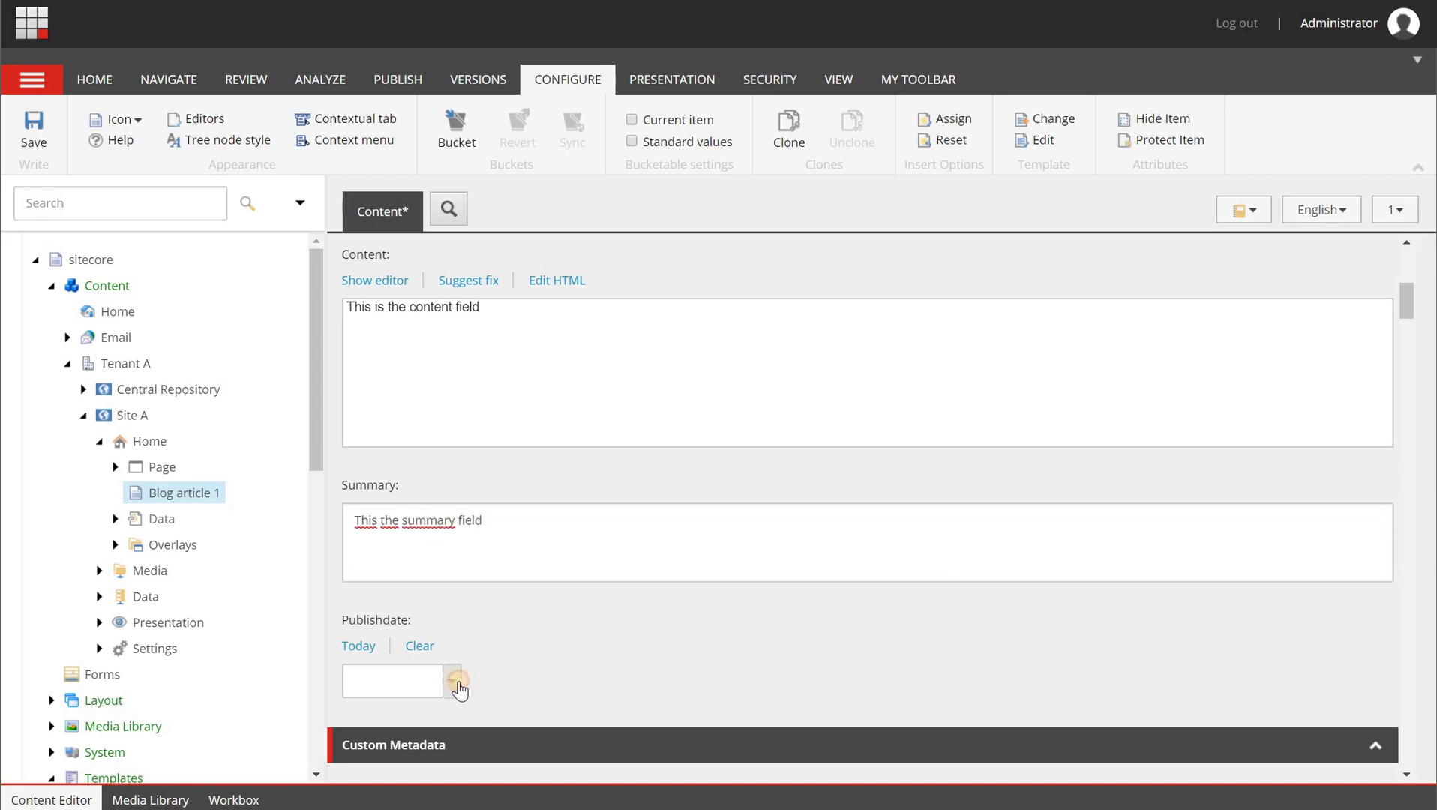
pyautogui.click(291, 665)
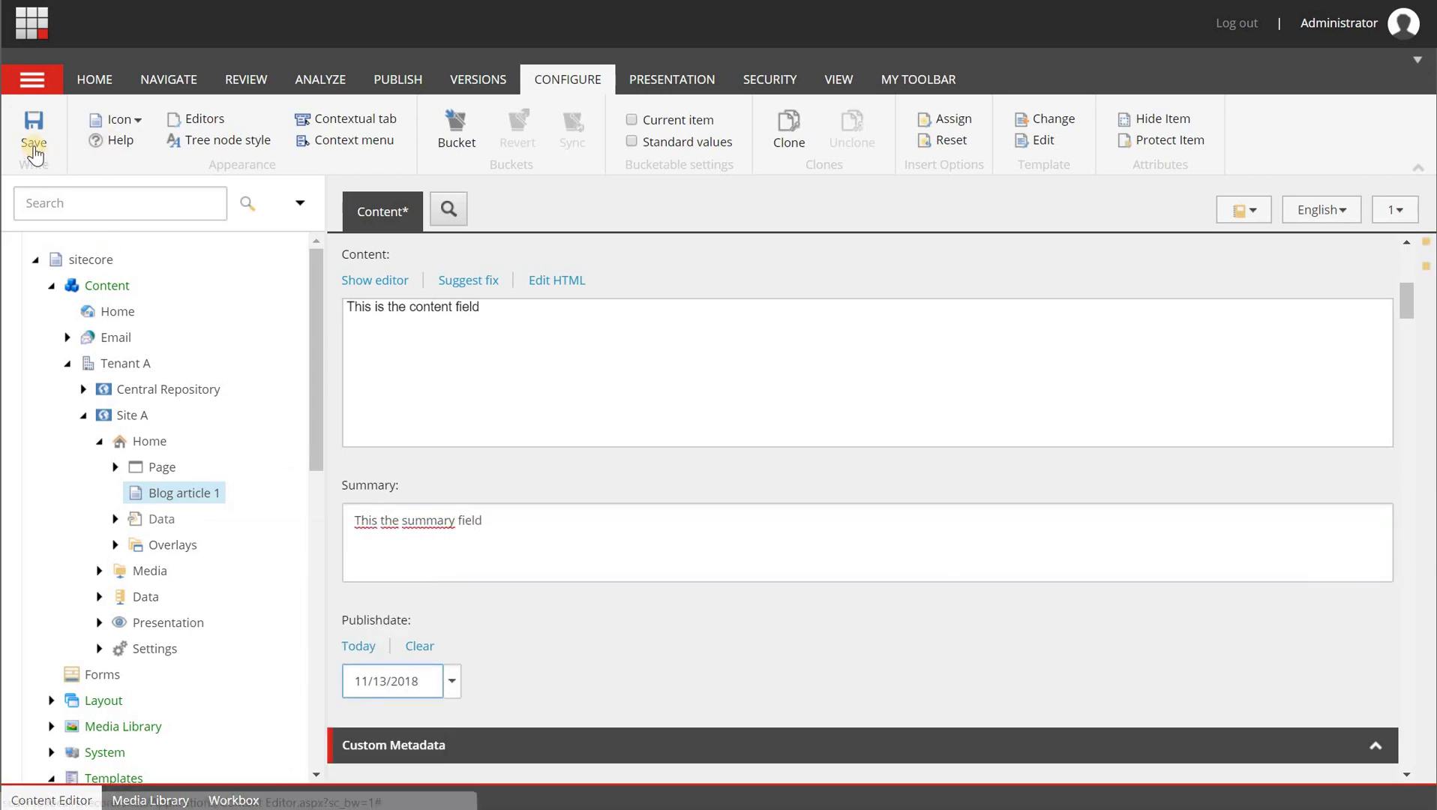
pyautogui.click(33, 146)
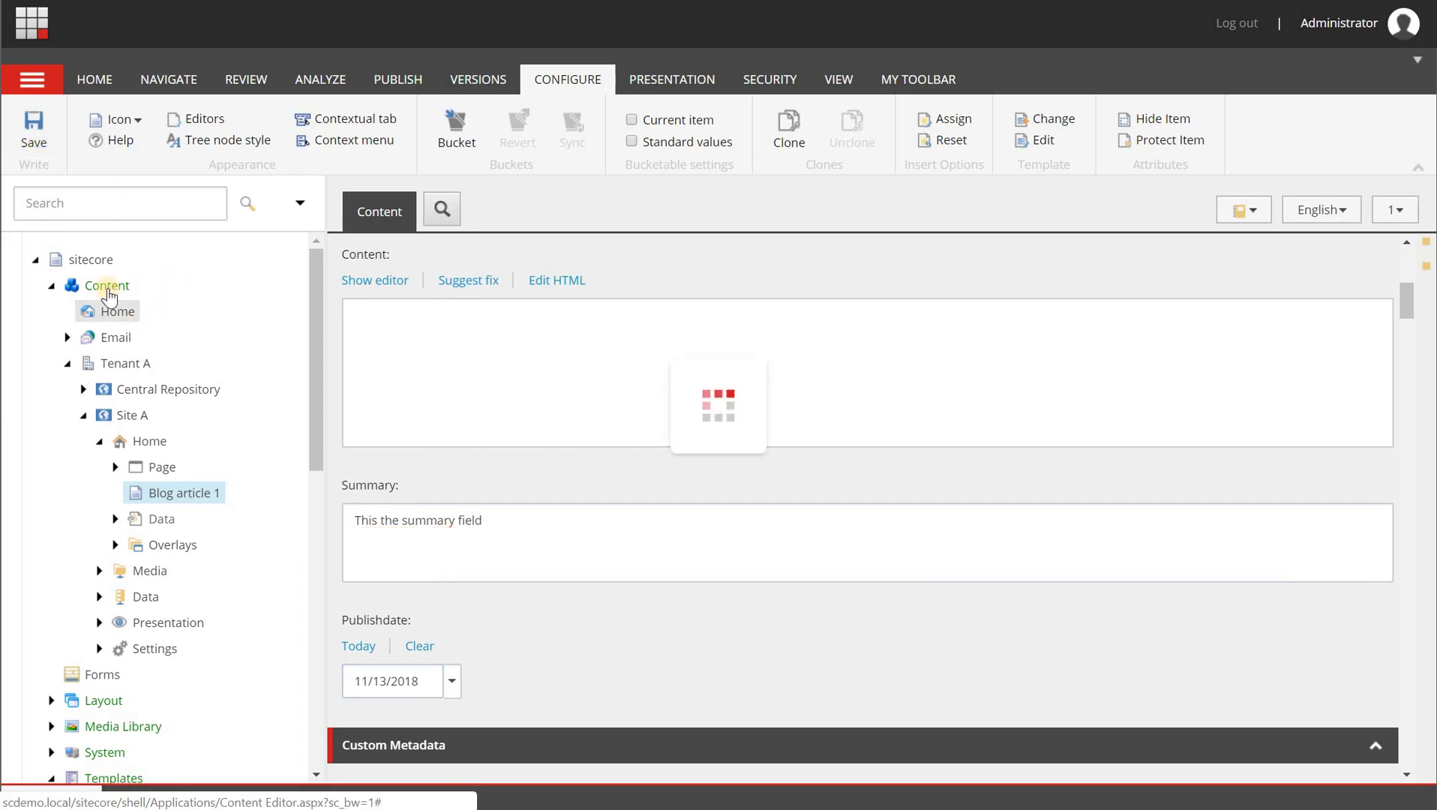
# Duplicate the Empty partial design under Site A's Presentation and name the copy Blog
pyautogui.click(98, 441)
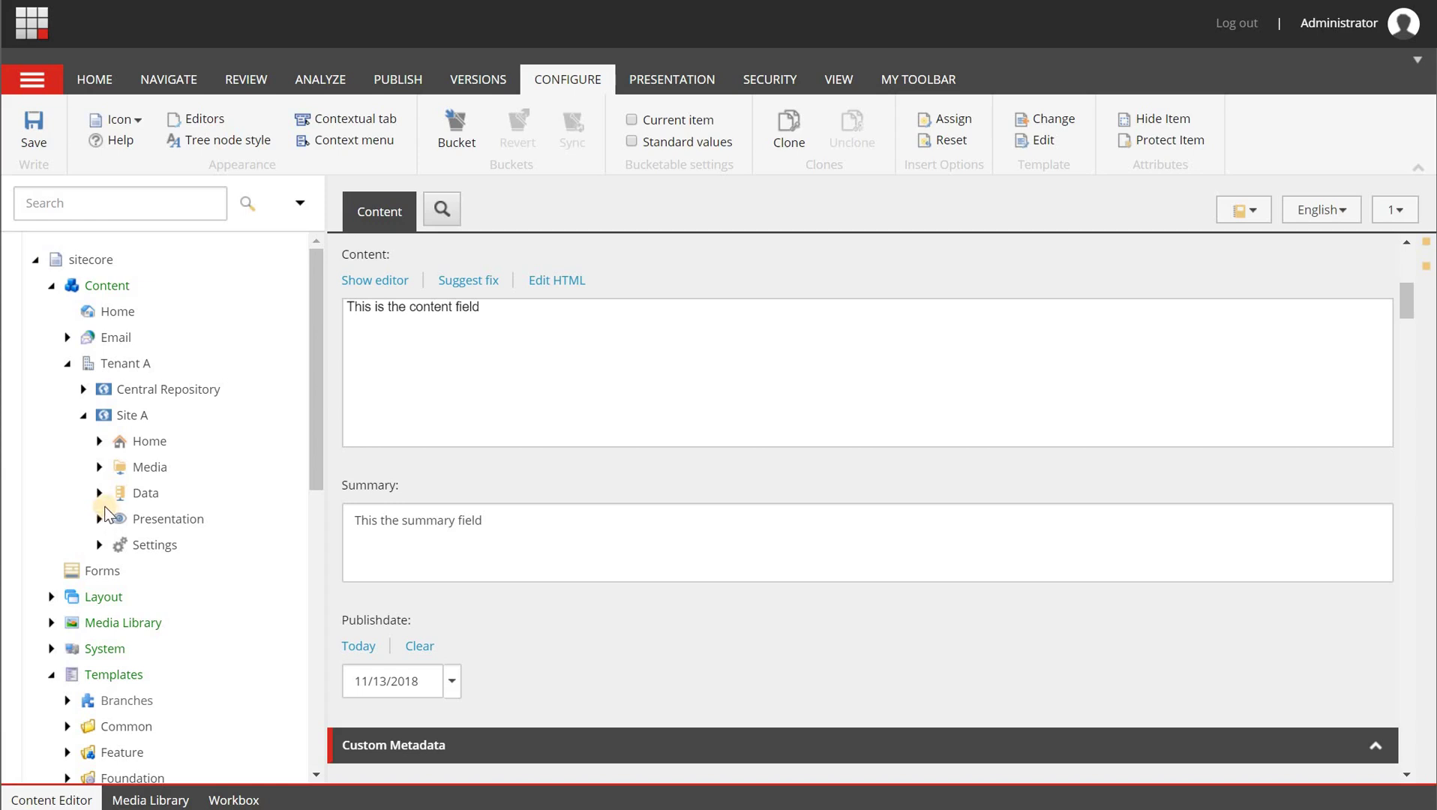
pyautogui.click(99, 520)
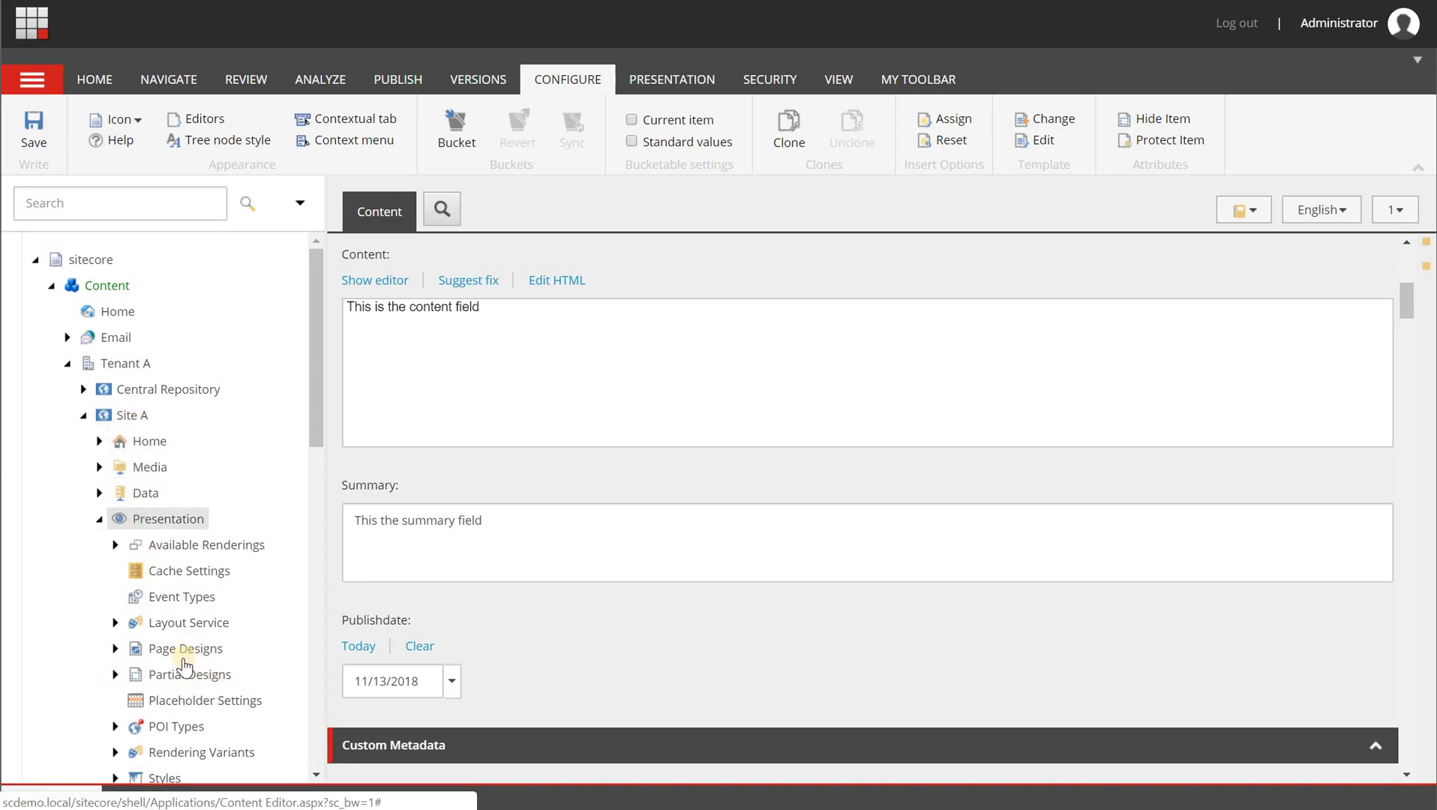
pyautogui.click(116, 675)
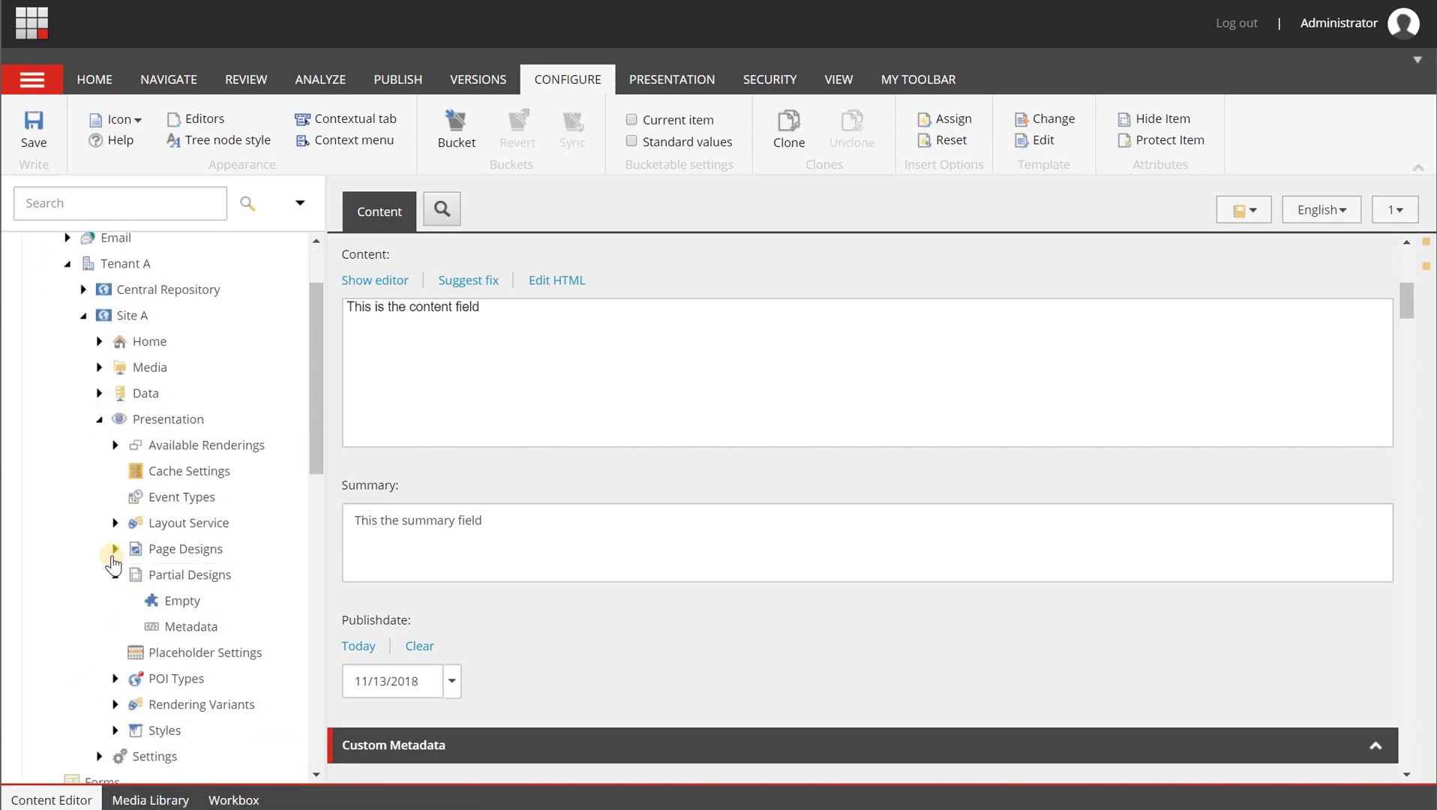
pyautogui.click(114, 550)
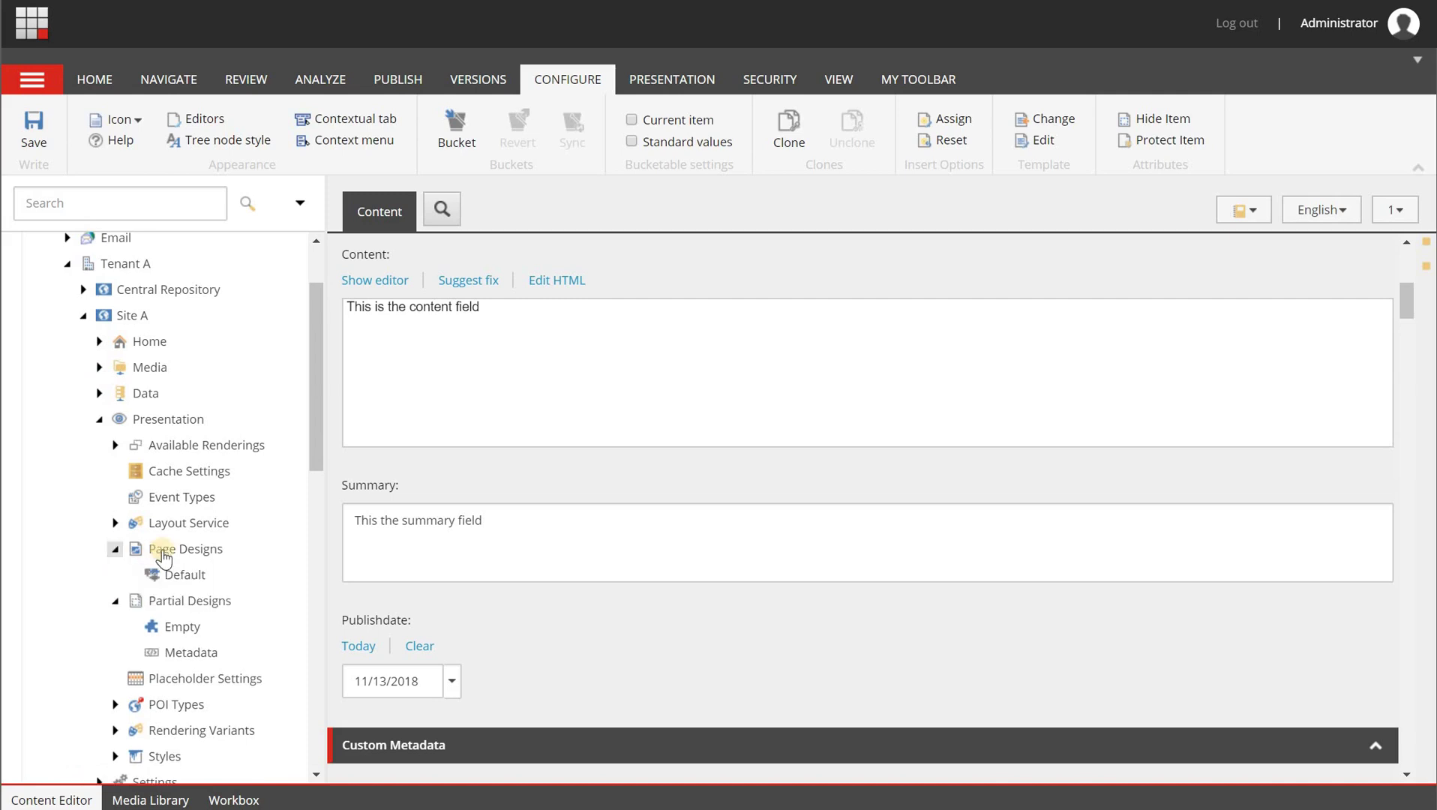
pyautogui.scroll(-1, 131, 491)
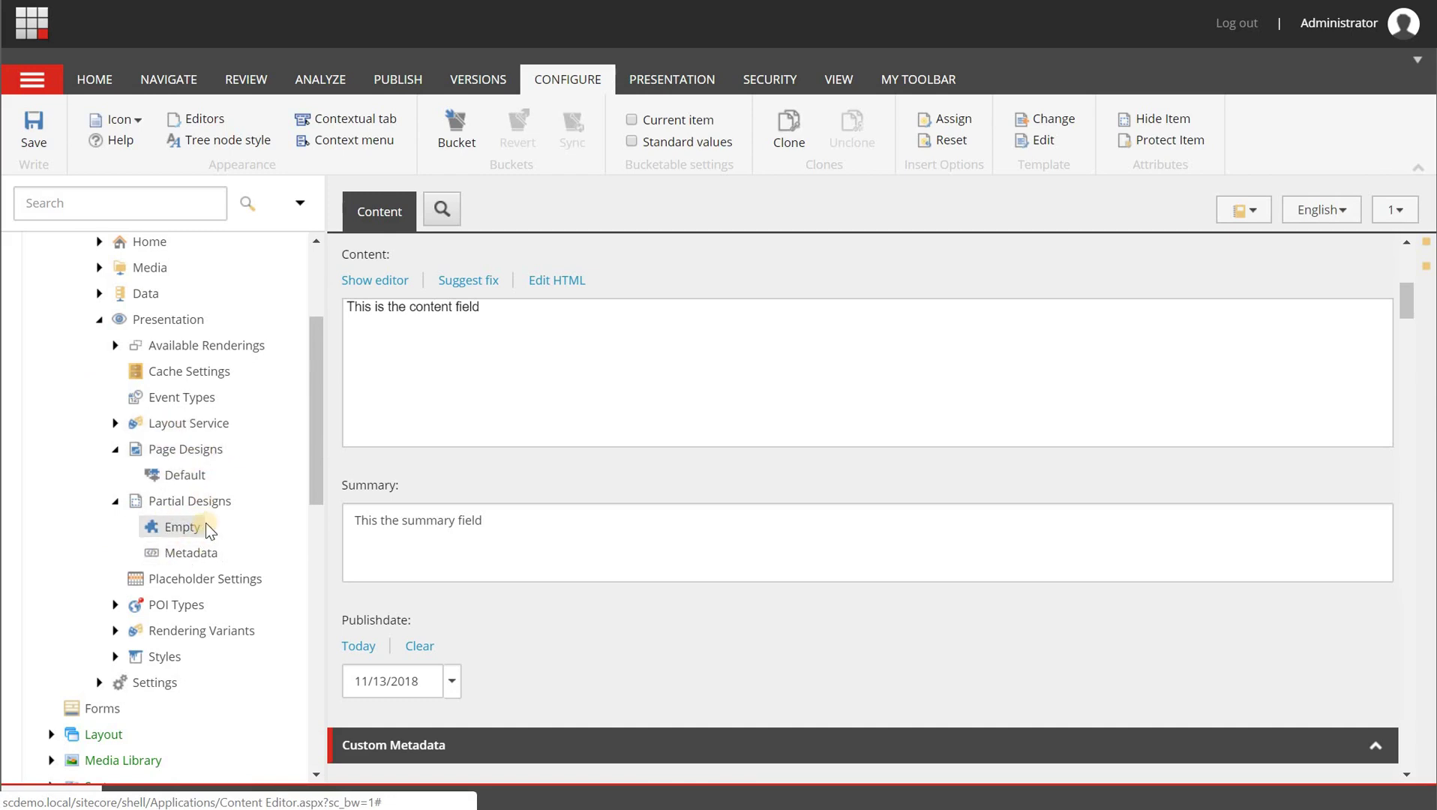
pyautogui.rightClick(191, 531)
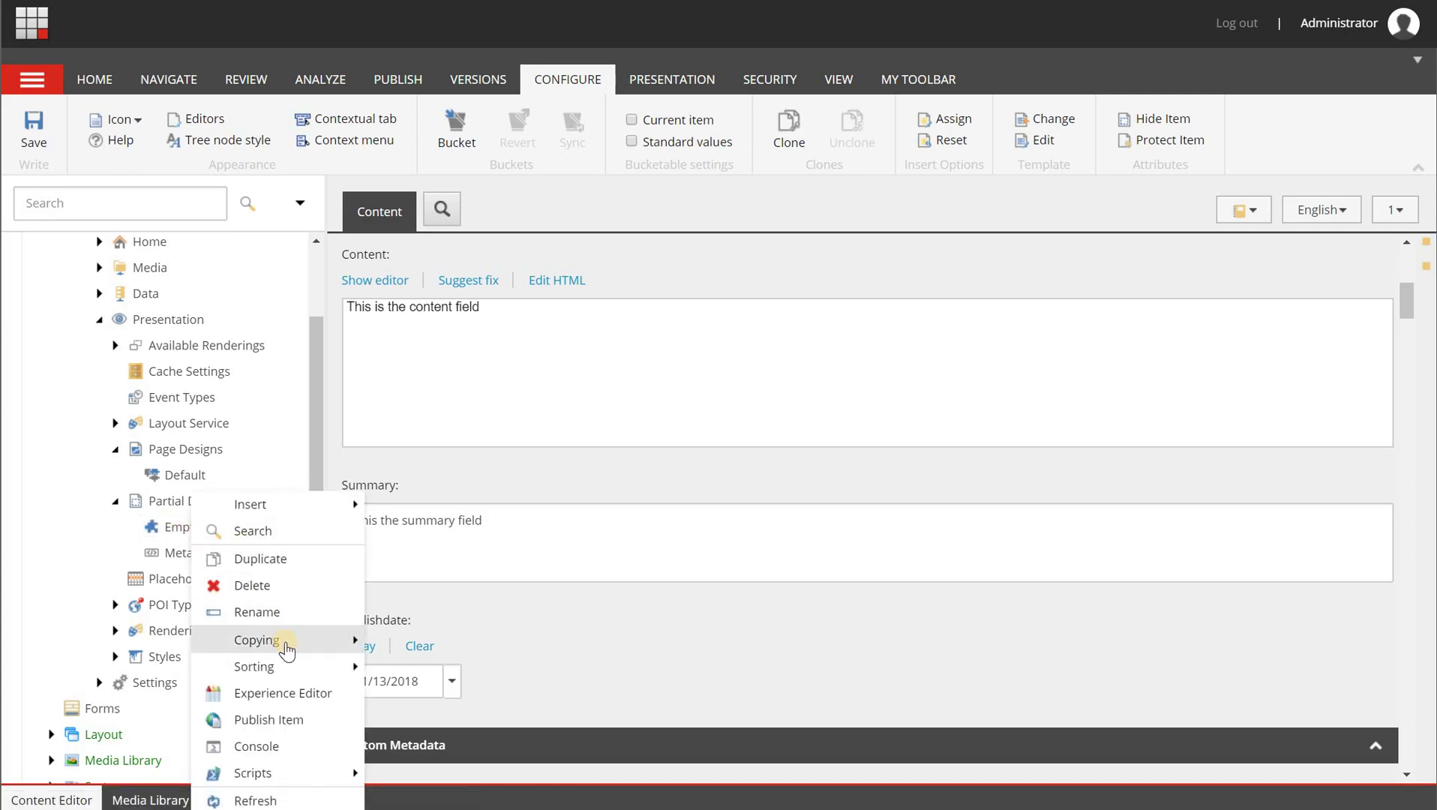
pyautogui.click(341, 559)
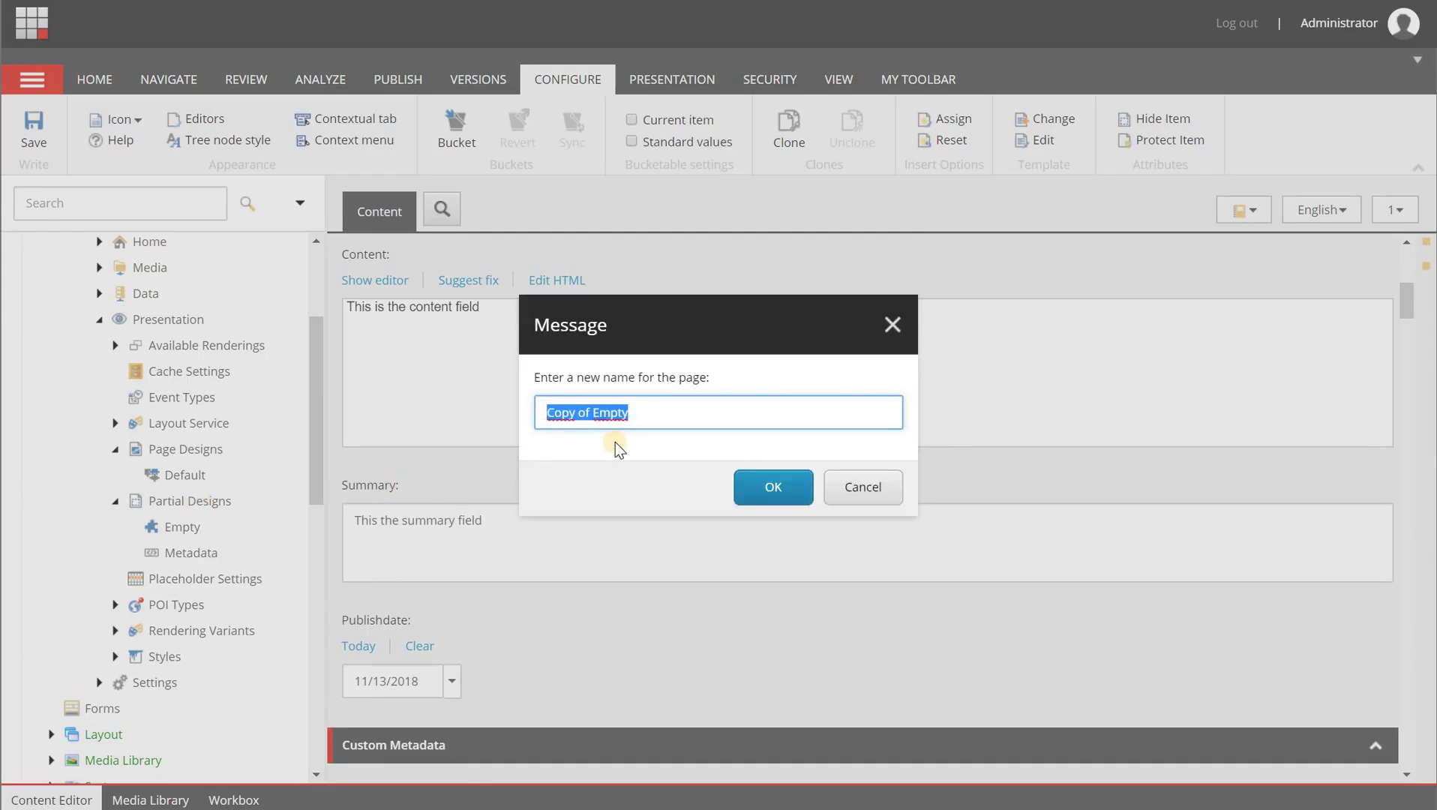
pyautogui.write('Blog')
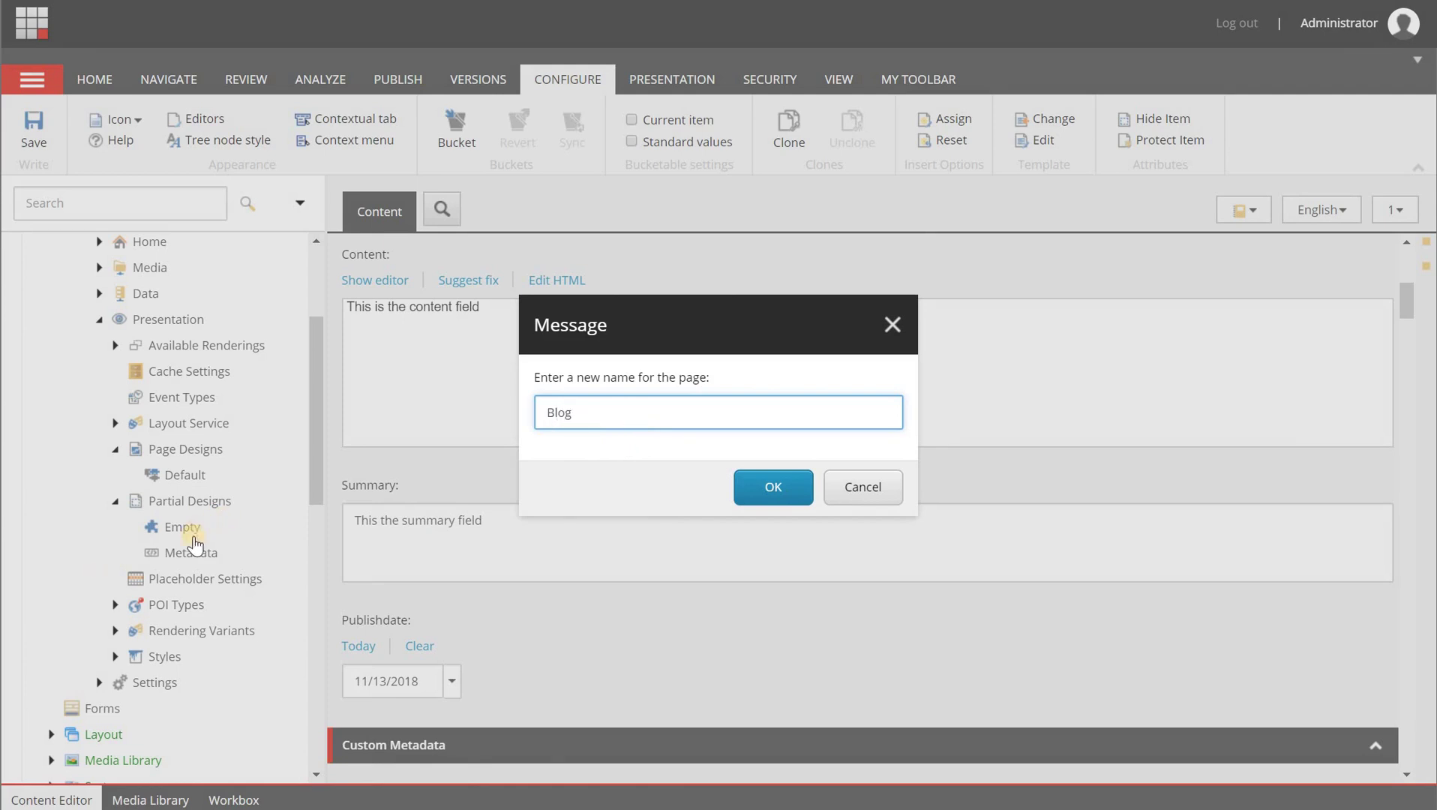
pyautogui.press('Return')
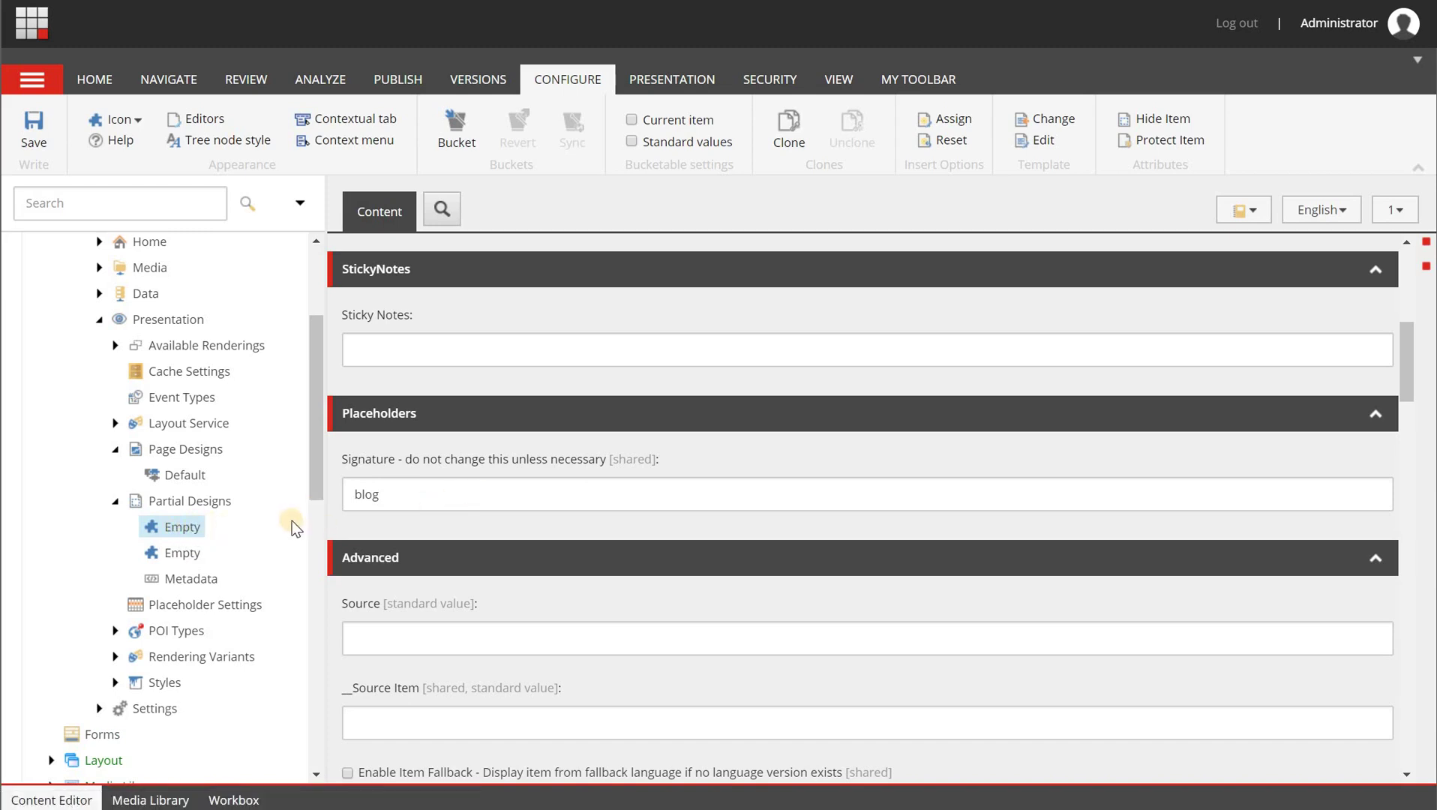
# Set the display name of the duplicated partial design to Blog in its Appearance section
pyautogui.scroll(-5, 526, 525)
pyautogui.scroll(-6, 481, 528)
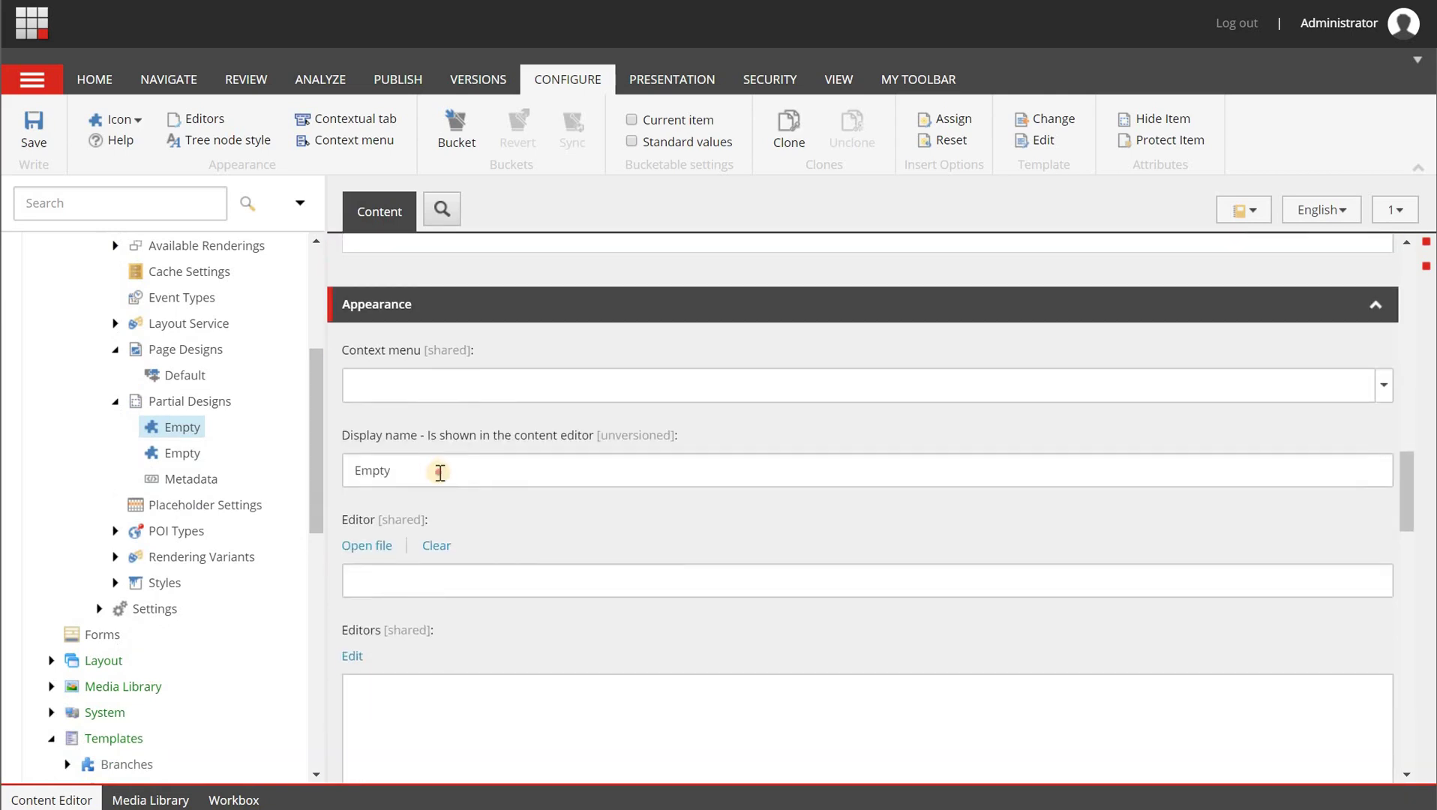
pyautogui.doubleClick(439, 470)
pyautogui.write('Blog')
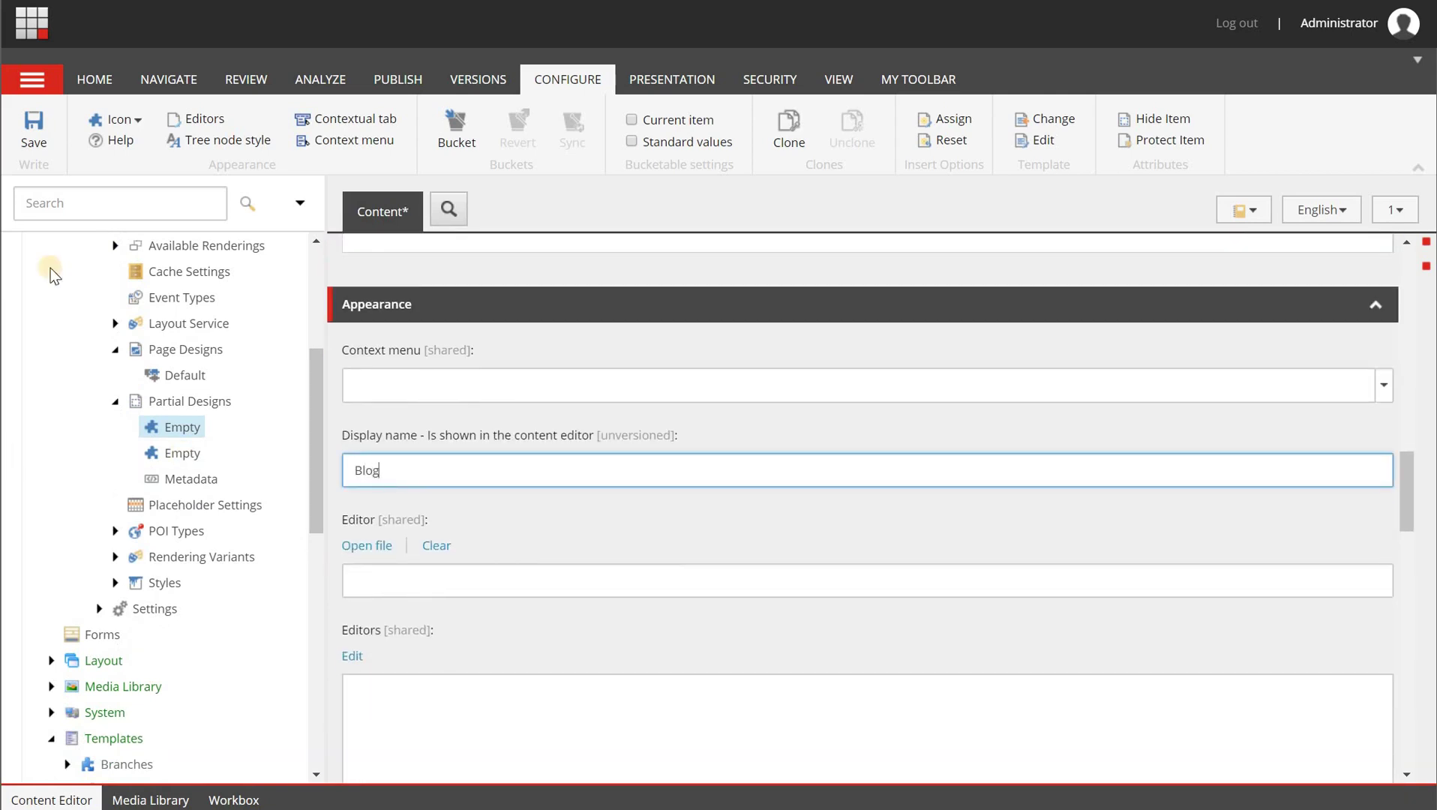
# Save the Blog partial design's display name and open the design in the Experience Editor
pyautogui.click(177, 432)
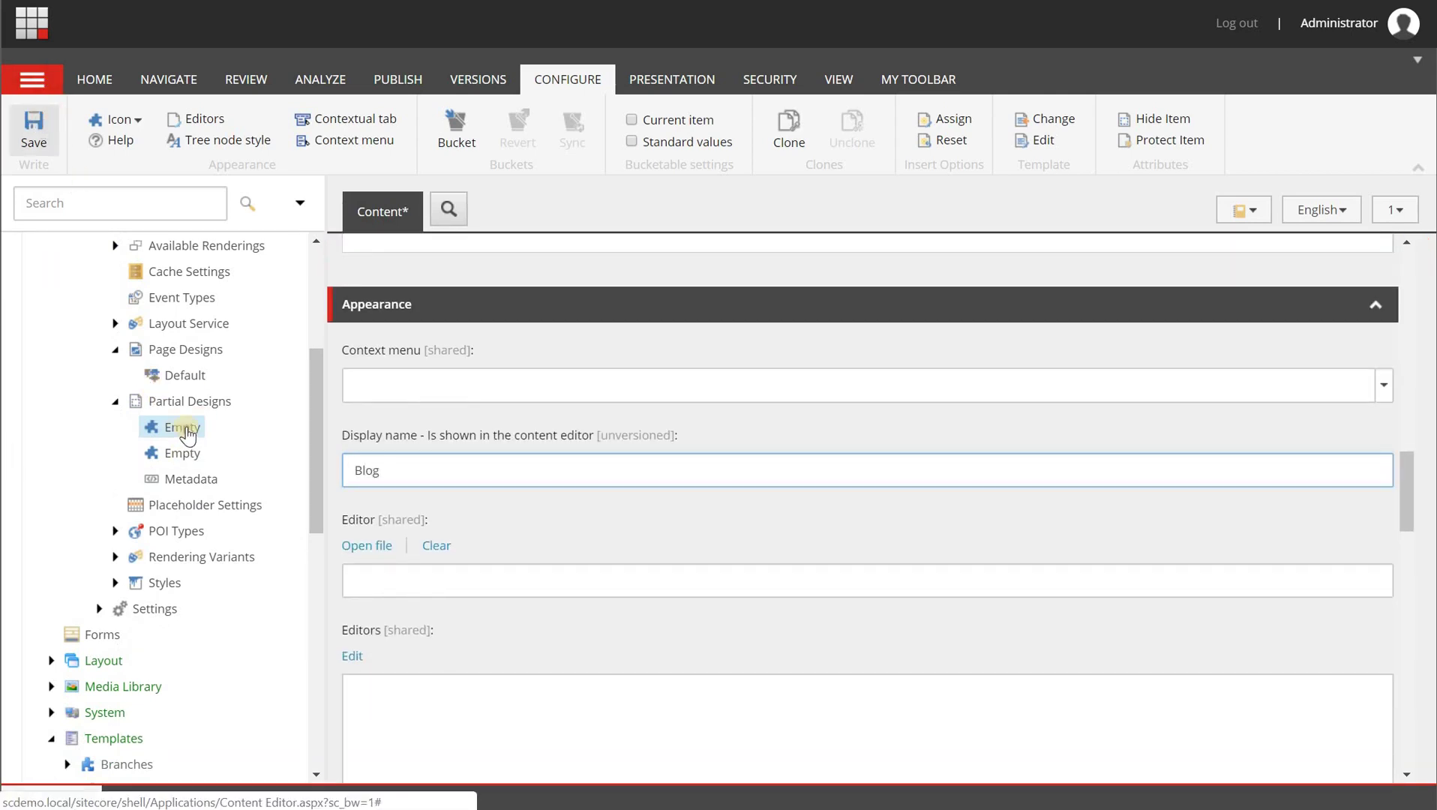
pyautogui.rightClick(182, 431)
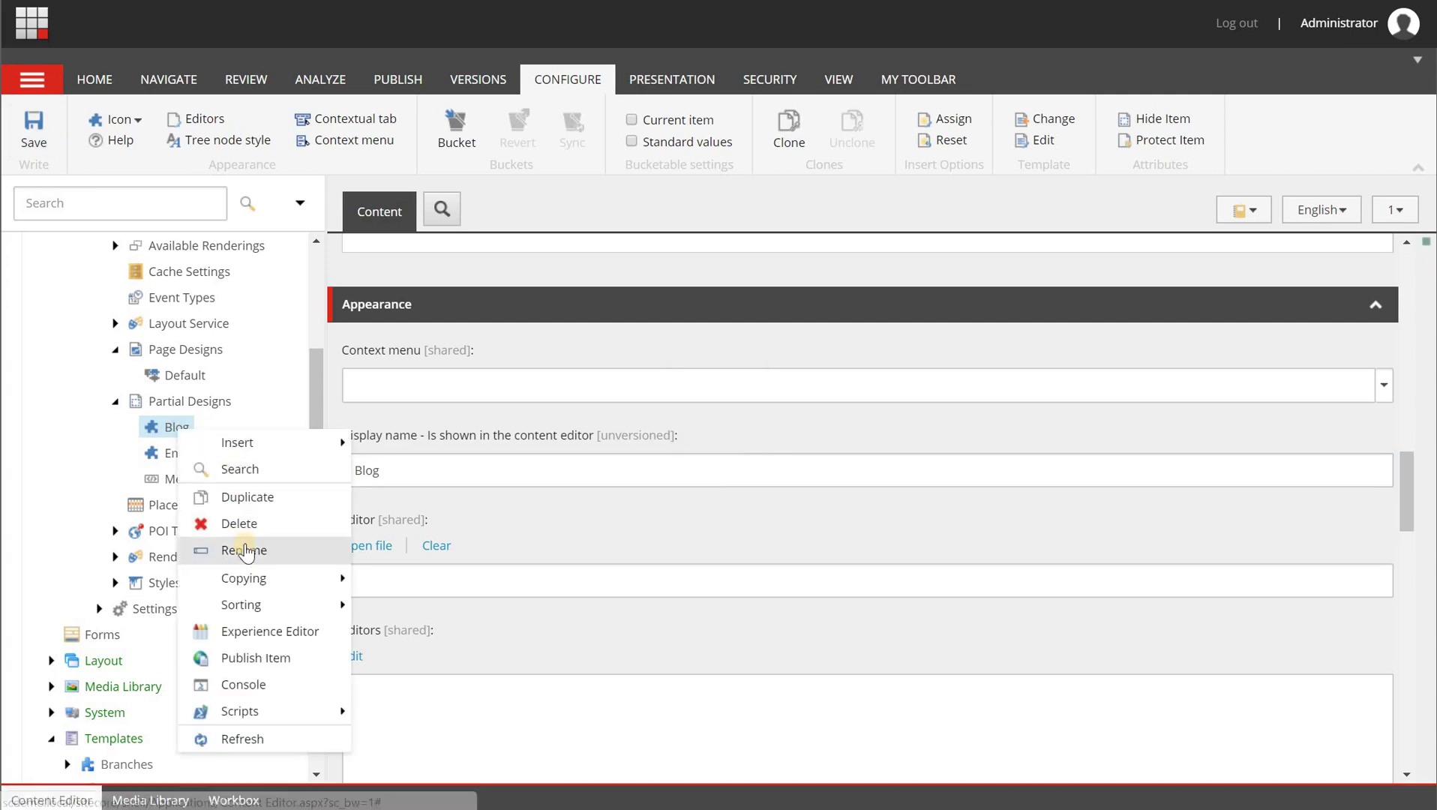
pyautogui.click(269, 631)
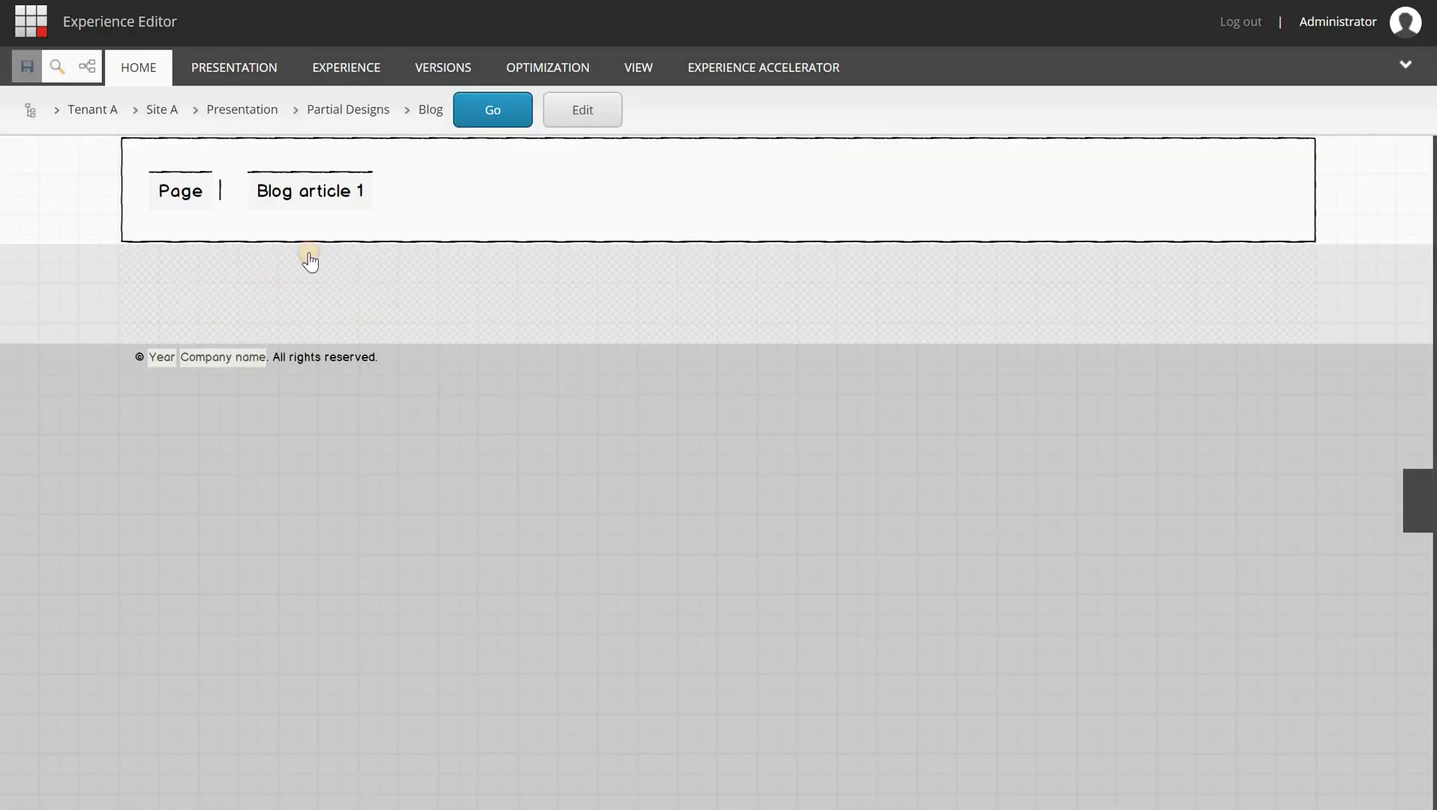
# Add a Title rendering to the Blog partial design's main placeholder and place a Page Content rendering beneath it
pyautogui.click(256, 302)
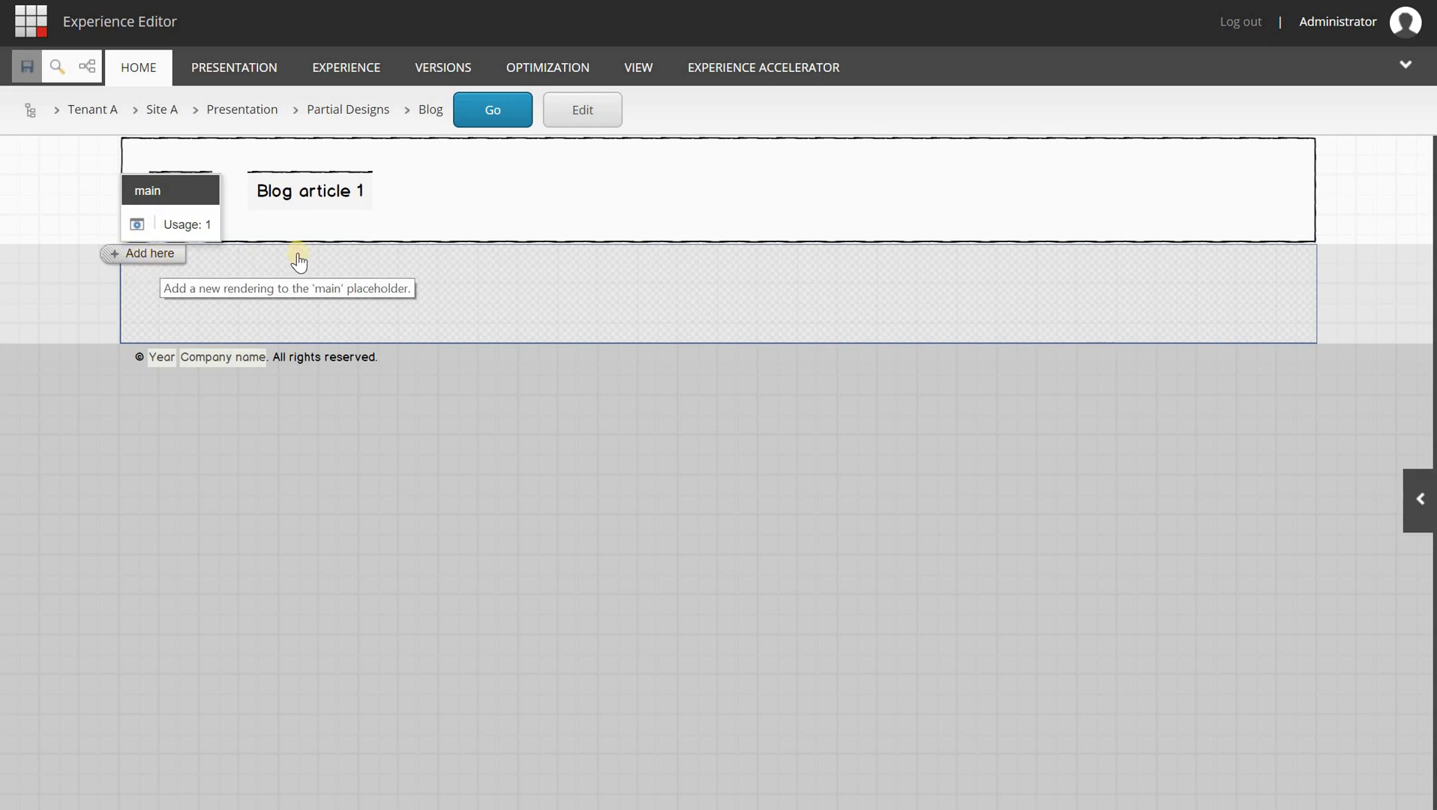
pyautogui.click(1420, 492)
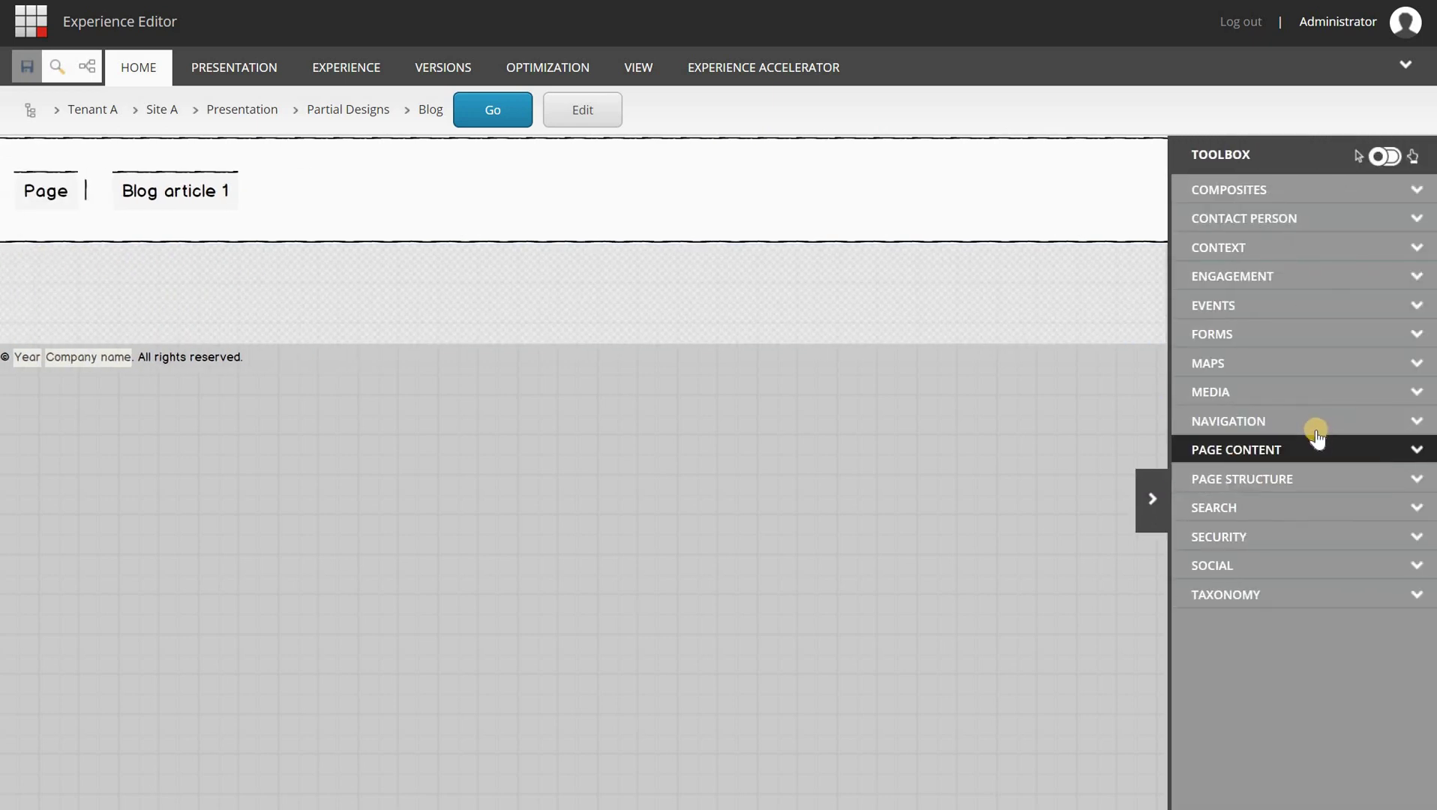
pyautogui.click(1303, 453)
pyautogui.moveTo(1236, 753); pyautogui.dragTo(263, 283)
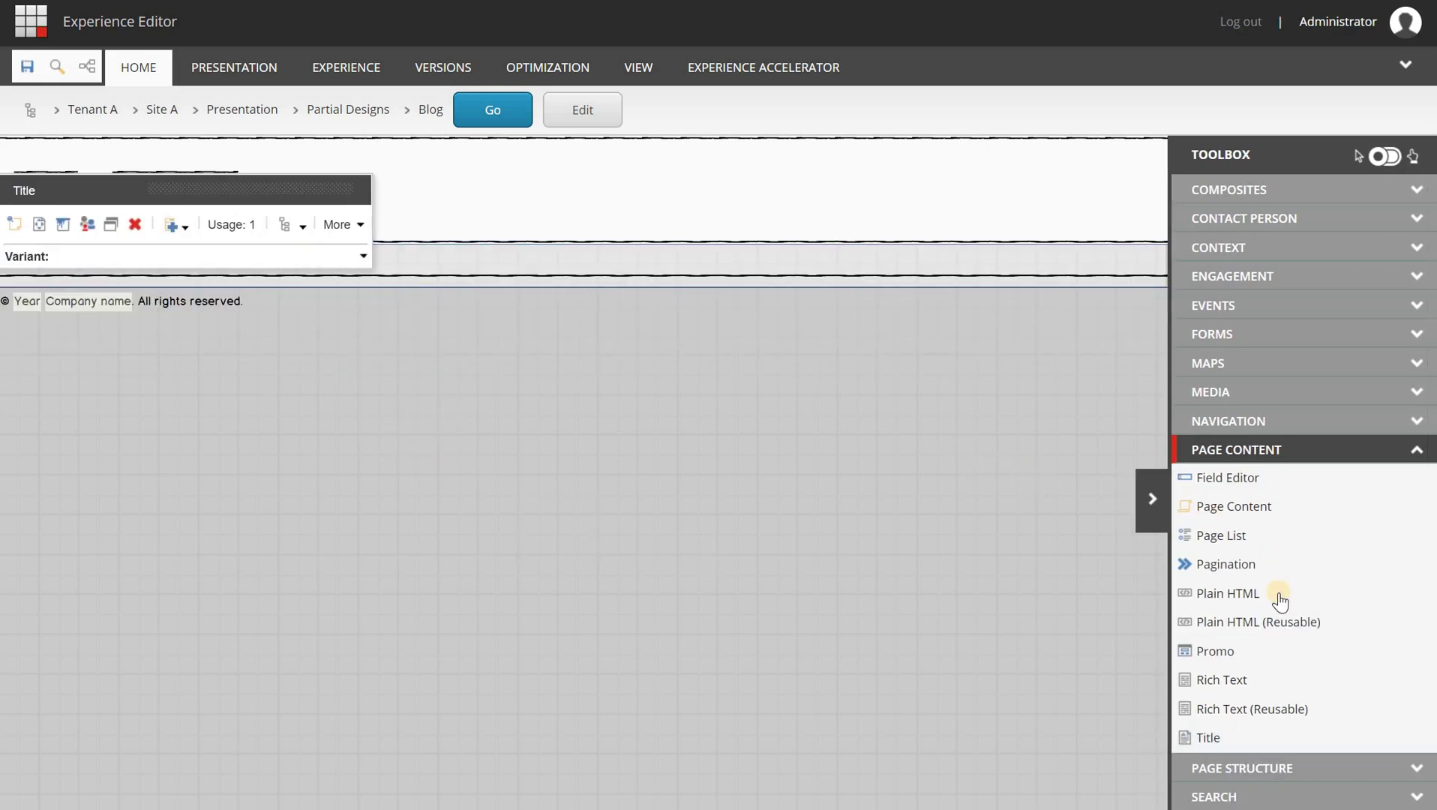
pyautogui.moveTo(1248, 518); pyautogui.dragTo(627, 288)
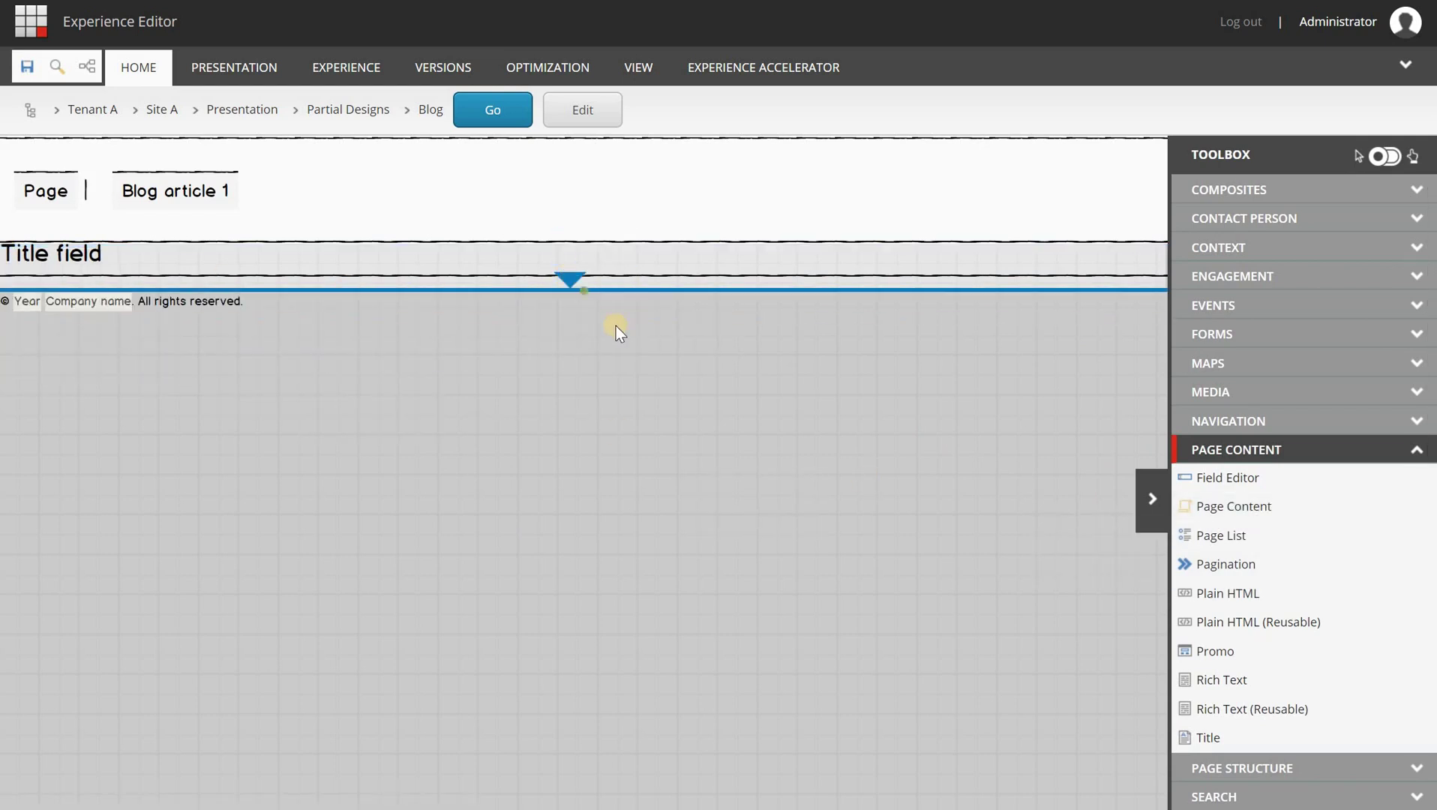
pyautogui.click(1137, 496)
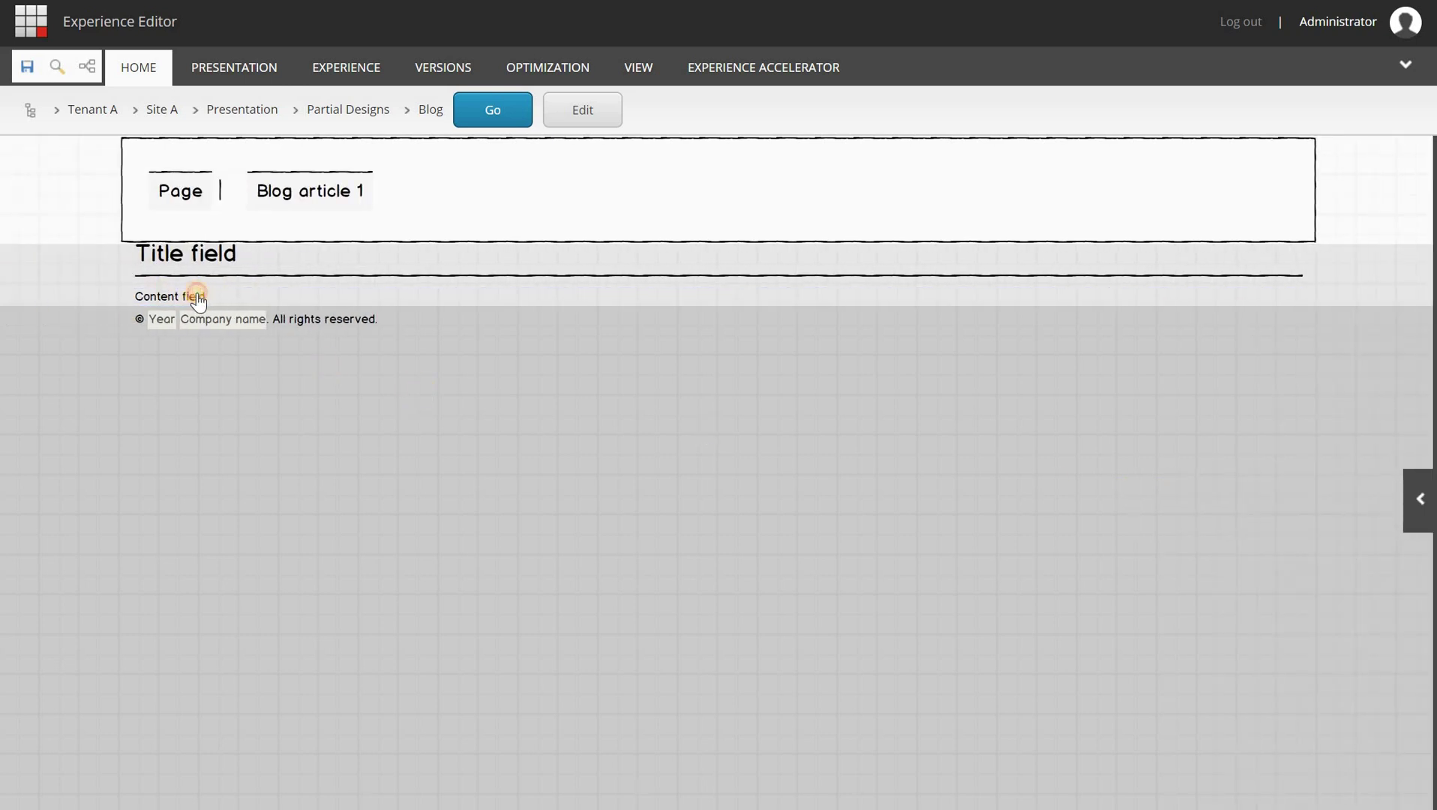
# Examine the component variants offered for the Page Content rendering, leaving its variant selection as it is
pyautogui.click(197, 298)
pyautogui.click(289, 252)
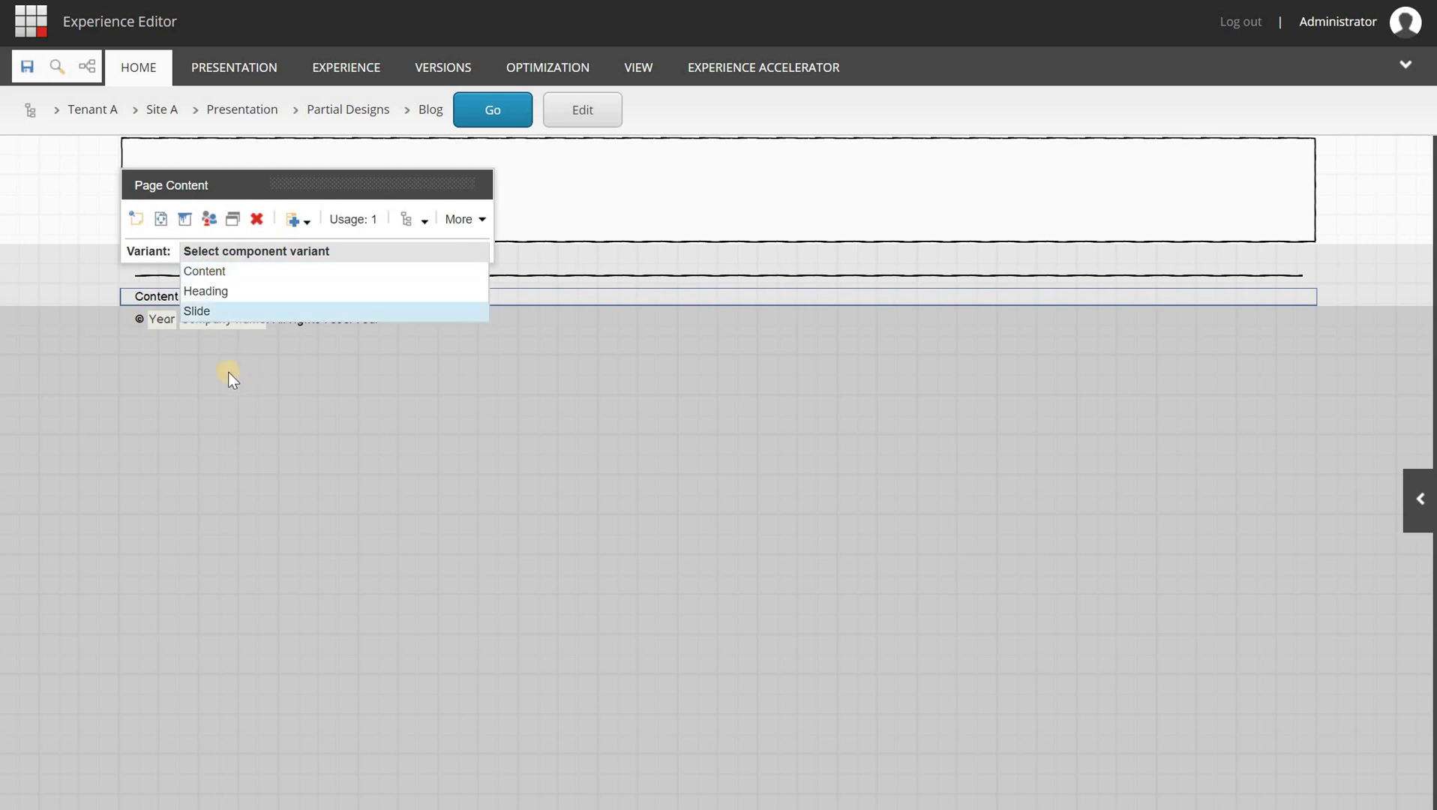
pyautogui.click(193, 336)
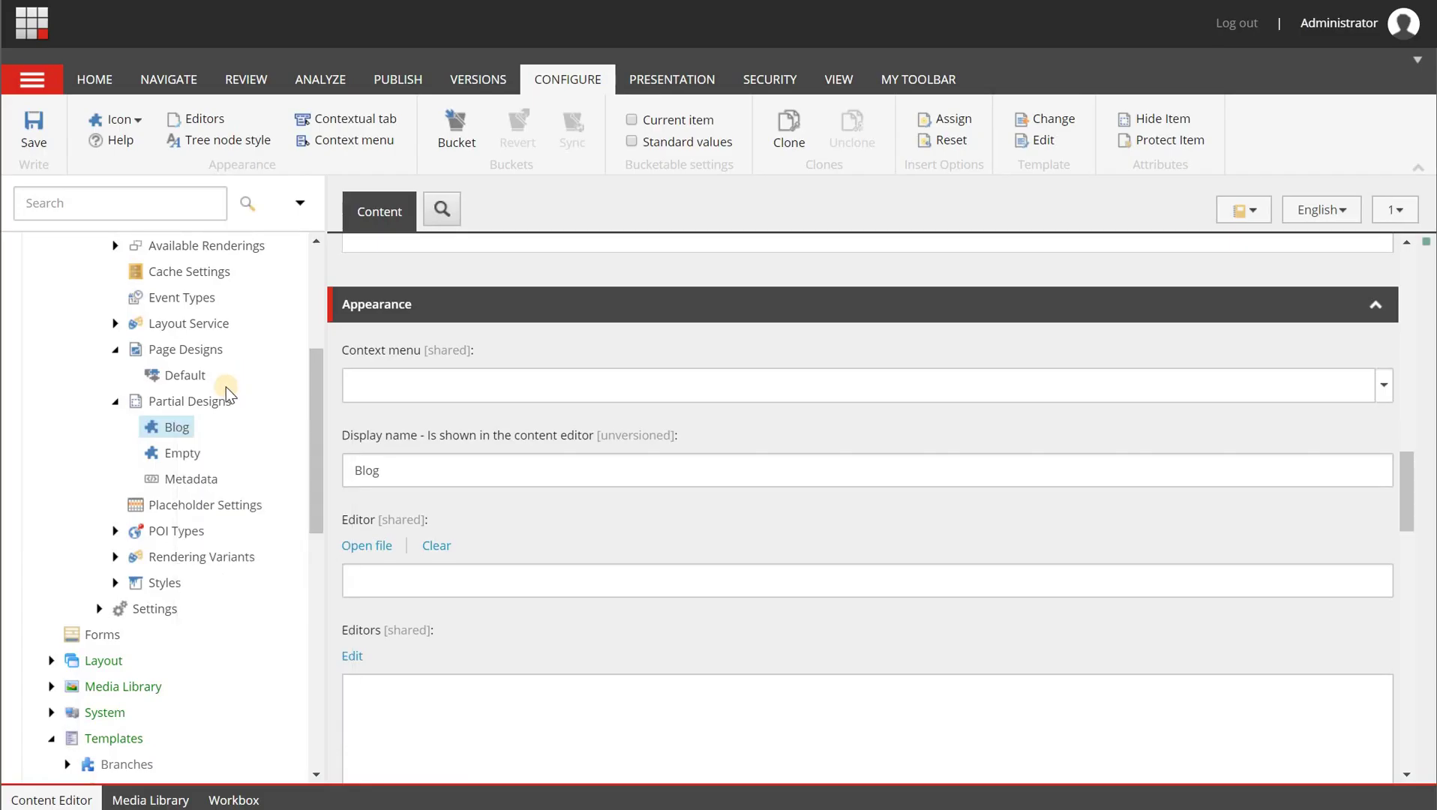
# Open Blog article 1 under Site A's Home in the Content Editor and review its Title, Content and Summary fields
pyautogui.scroll(4, 225, 385)
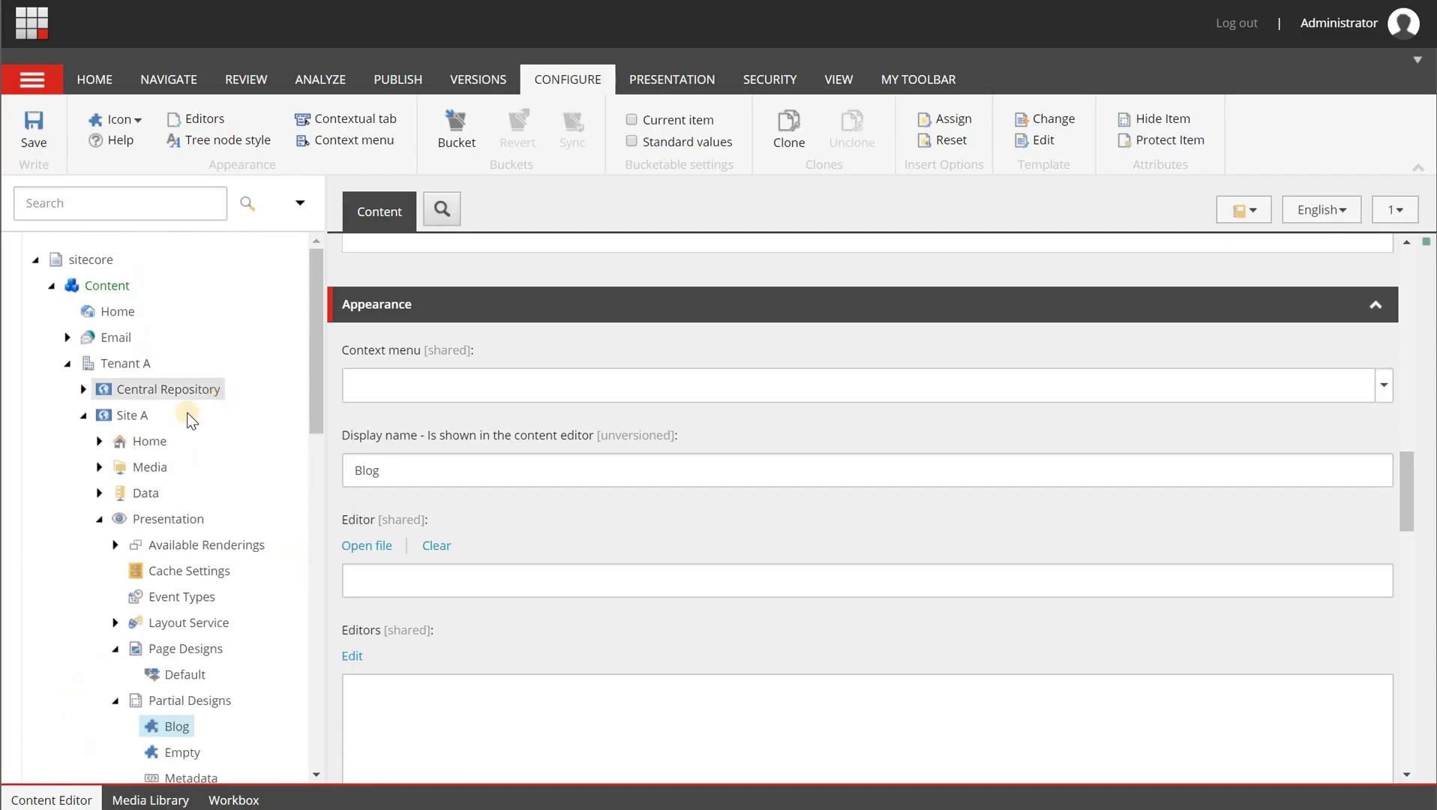
pyautogui.click(99, 443)
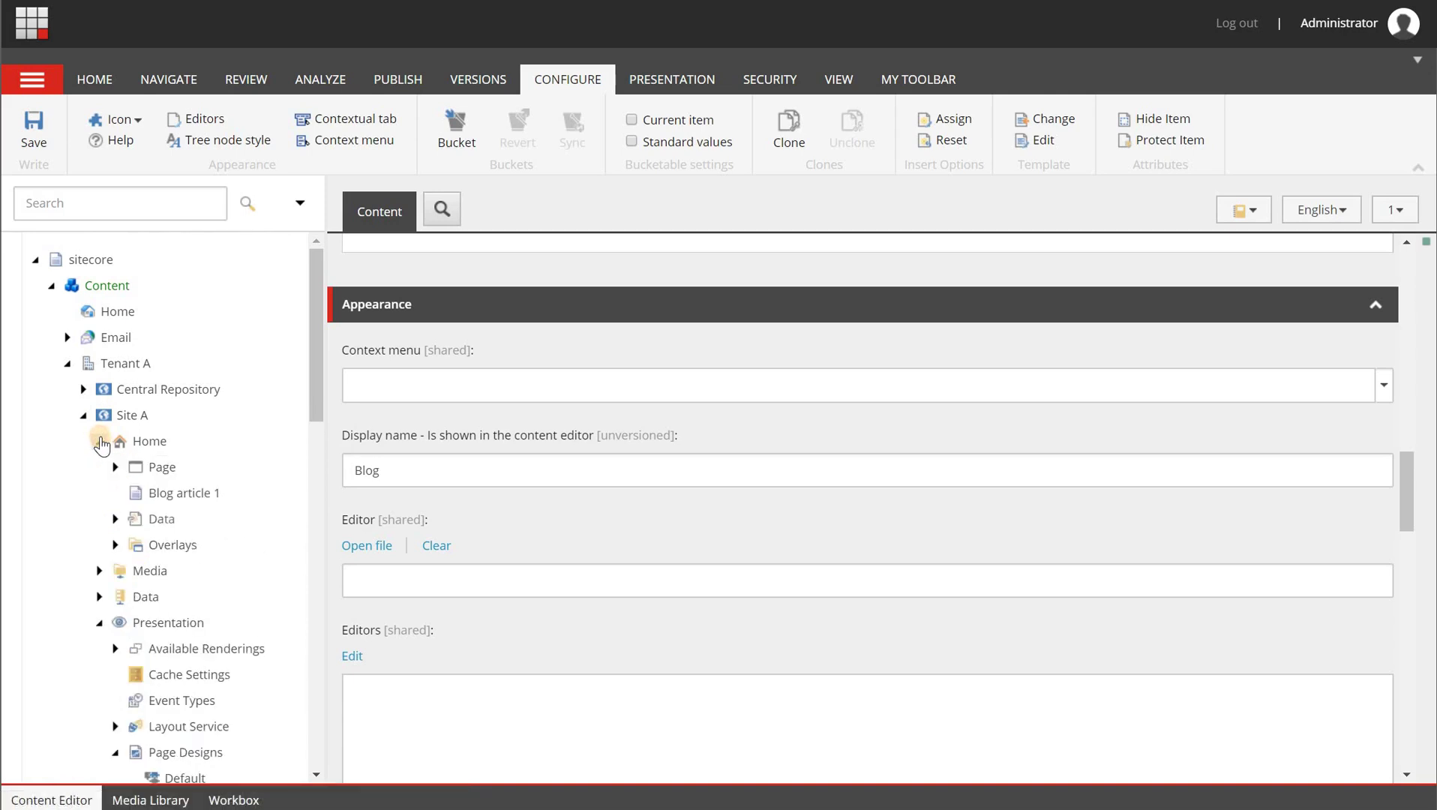
pyautogui.click(168, 495)
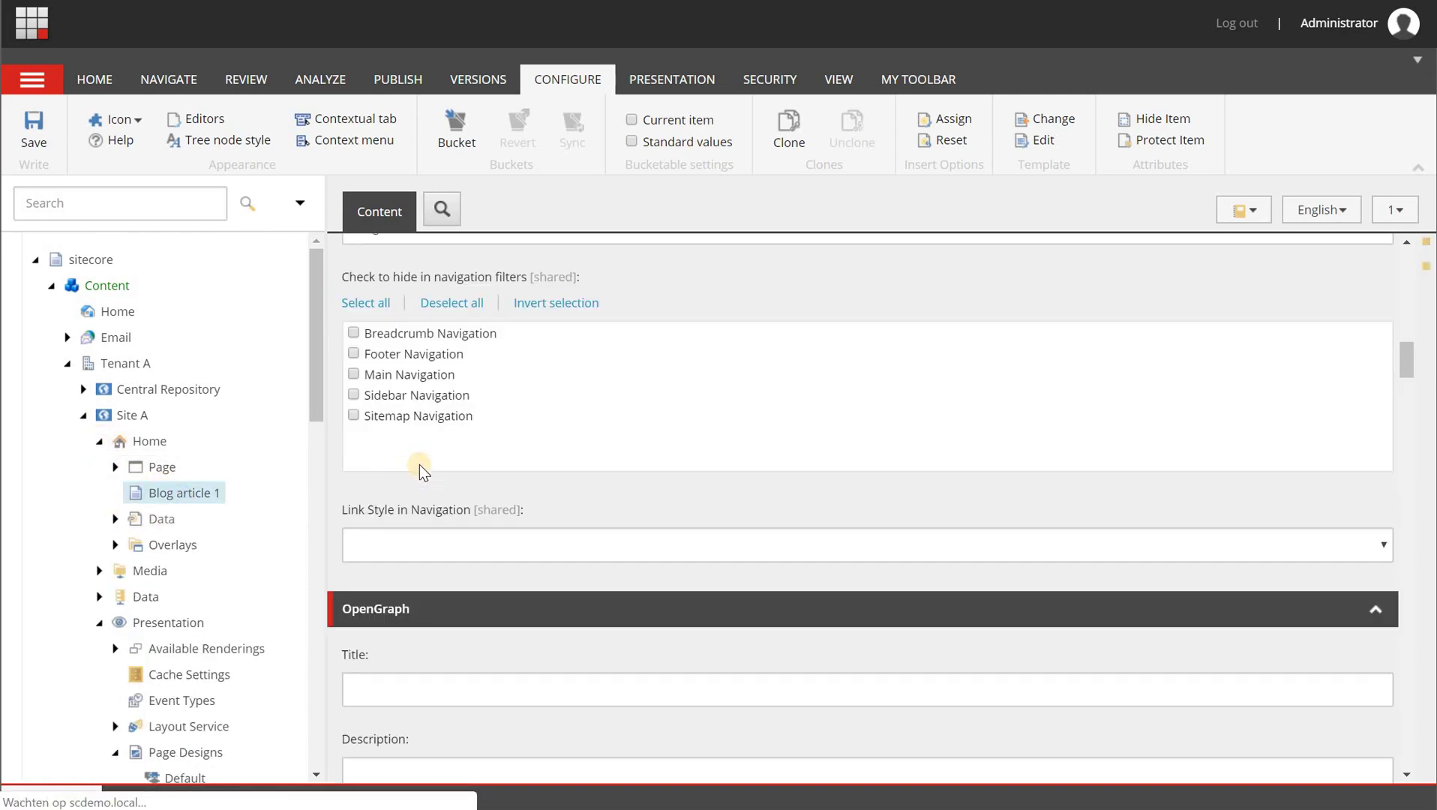
pyautogui.scroll(15, 421, 423)
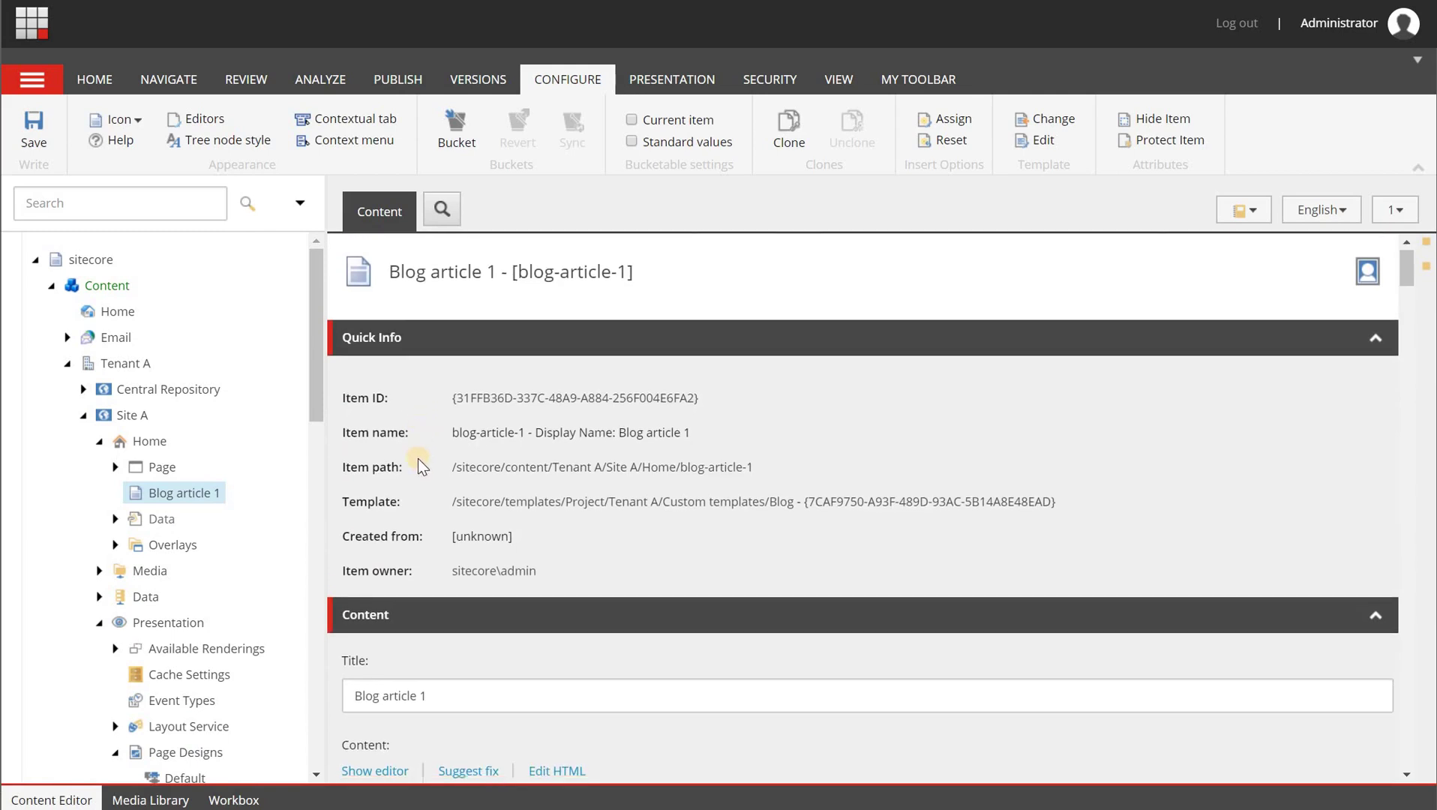
pyautogui.scroll(-4, 417, 459)
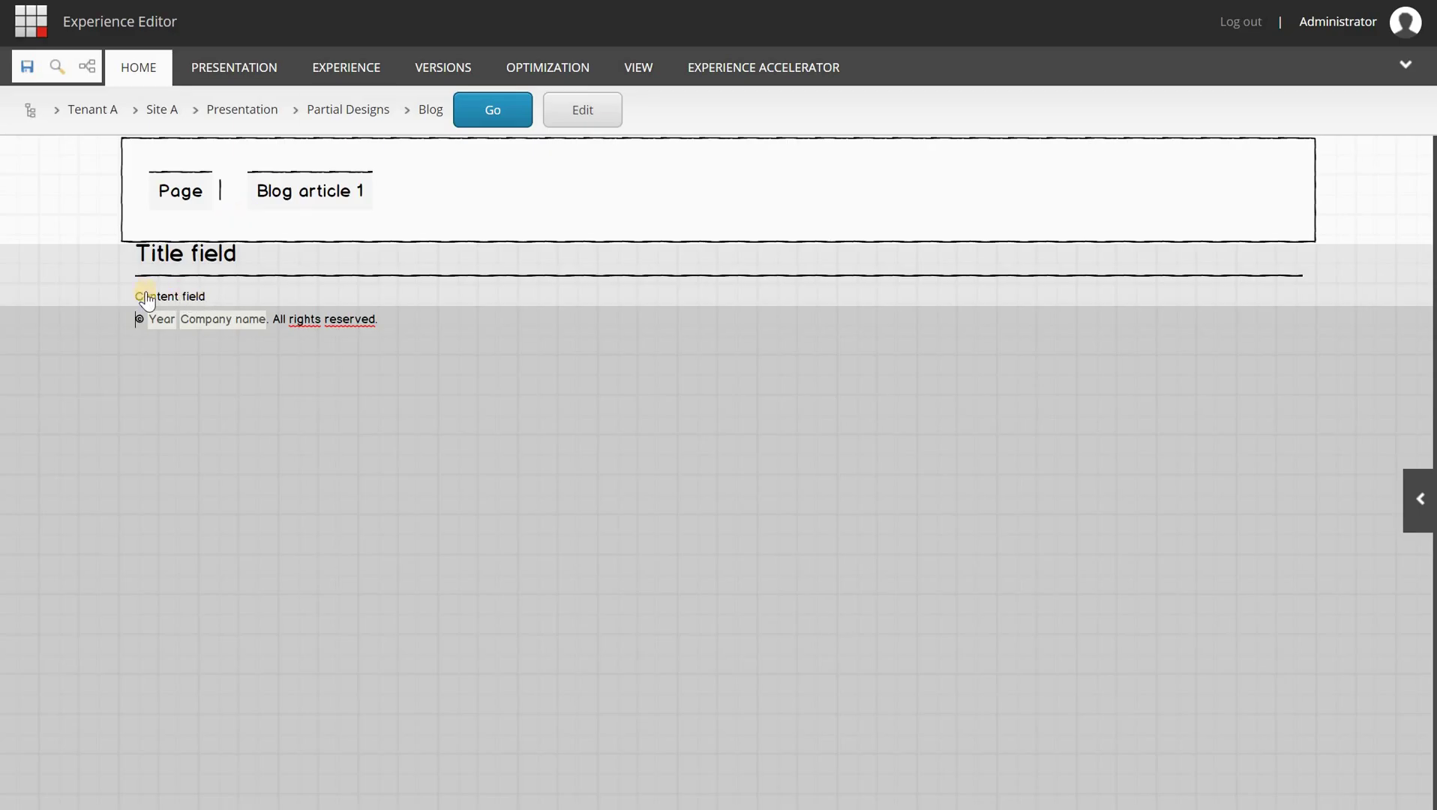
# Save the Blog partial design in the Experience Editor
pyautogui.click(27, 69)
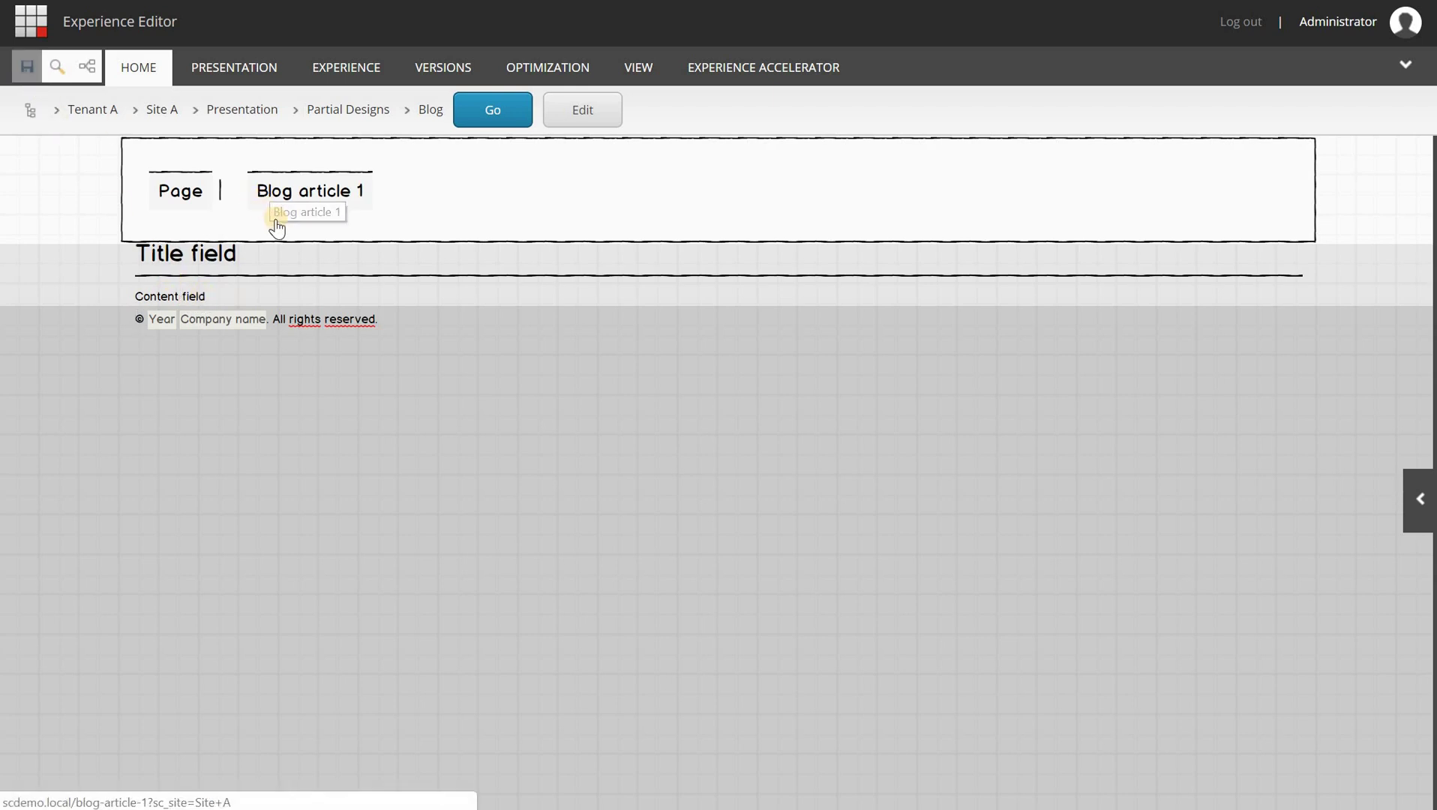
pyautogui.click(384, 215)
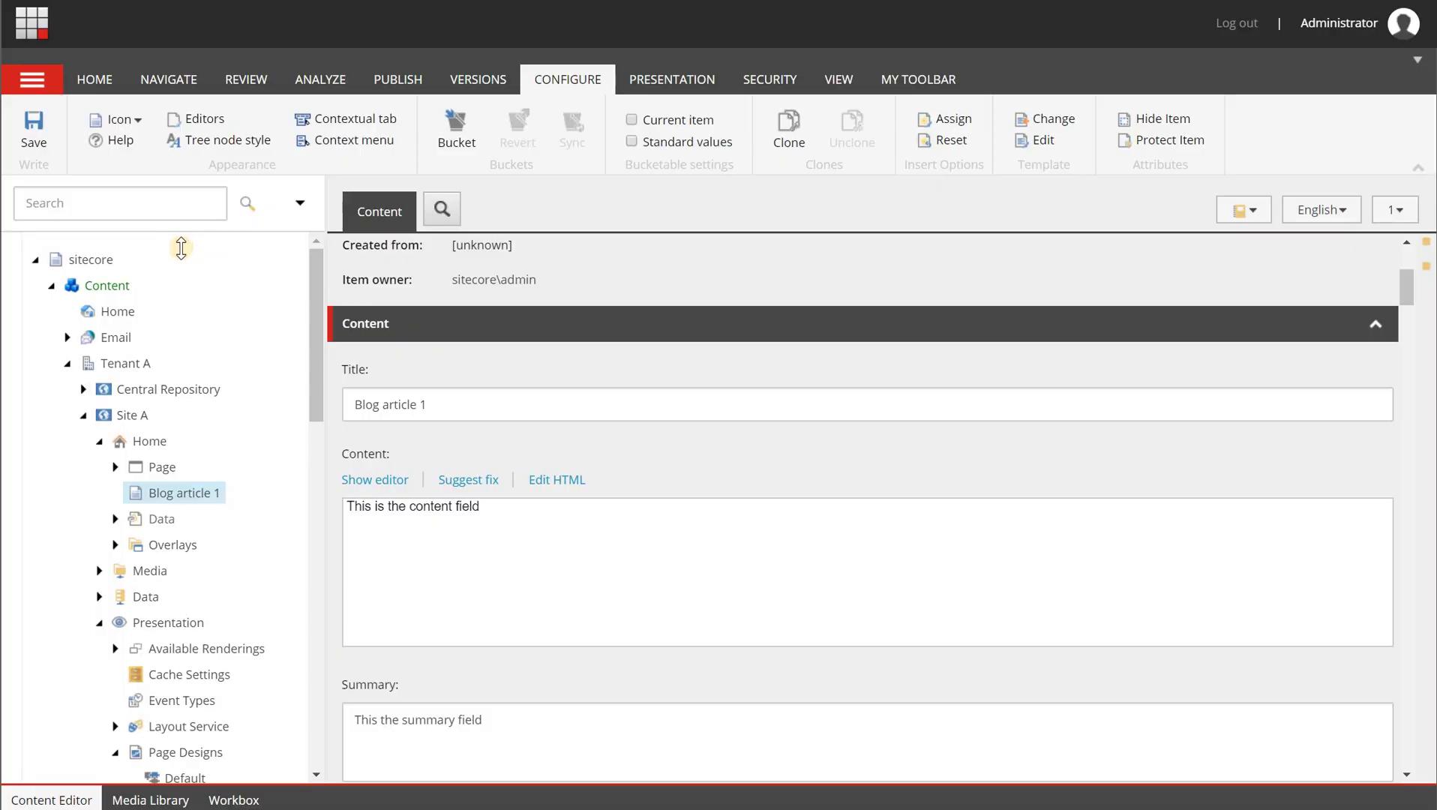
# Insert a variant named Summary under Page Content in the Rendering Variants of Site A's Presentation
pyautogui.scroll(-5, 148, 412)
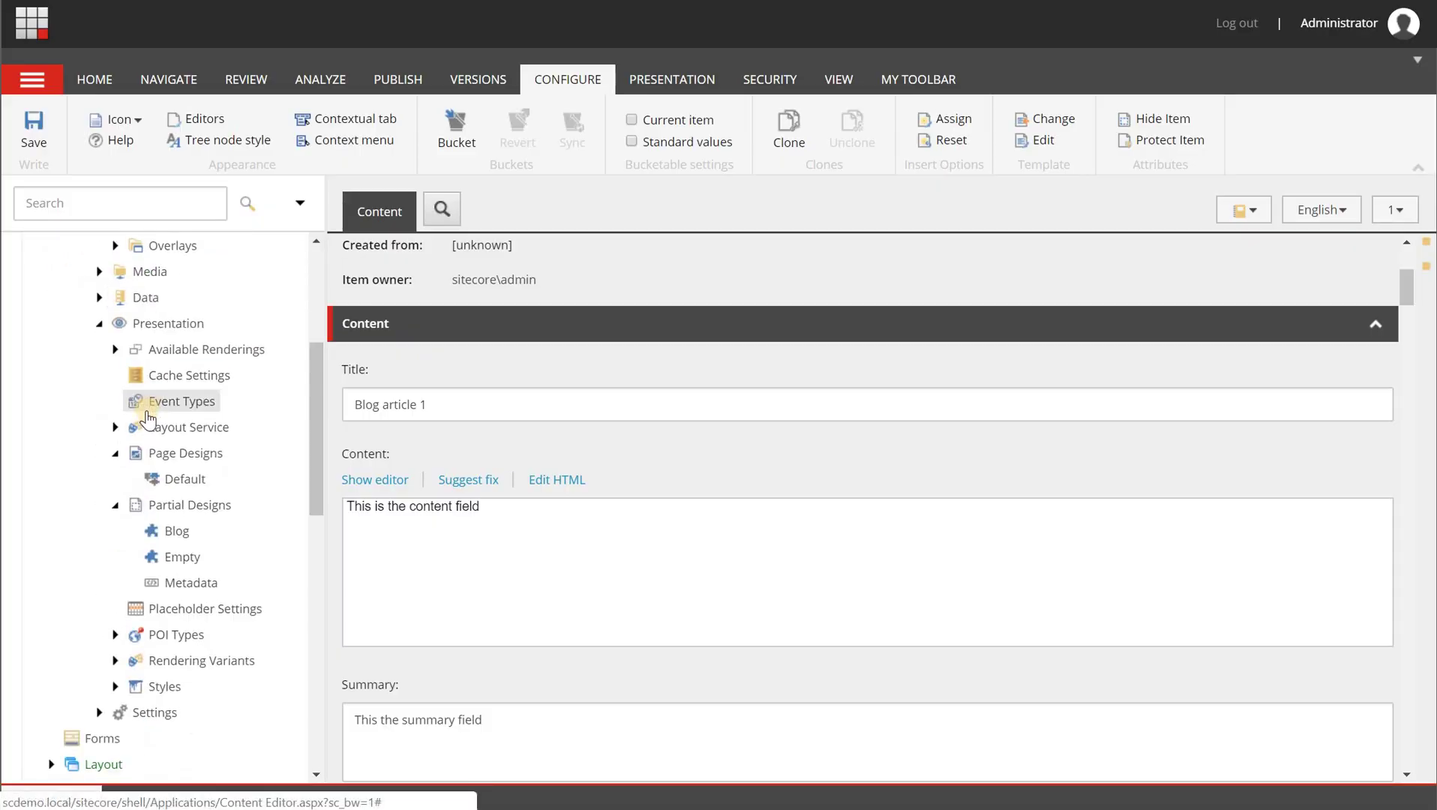
pyautogui.scroll(-2, 148, 420)
pyautogui.scroll(2, 142, 315)
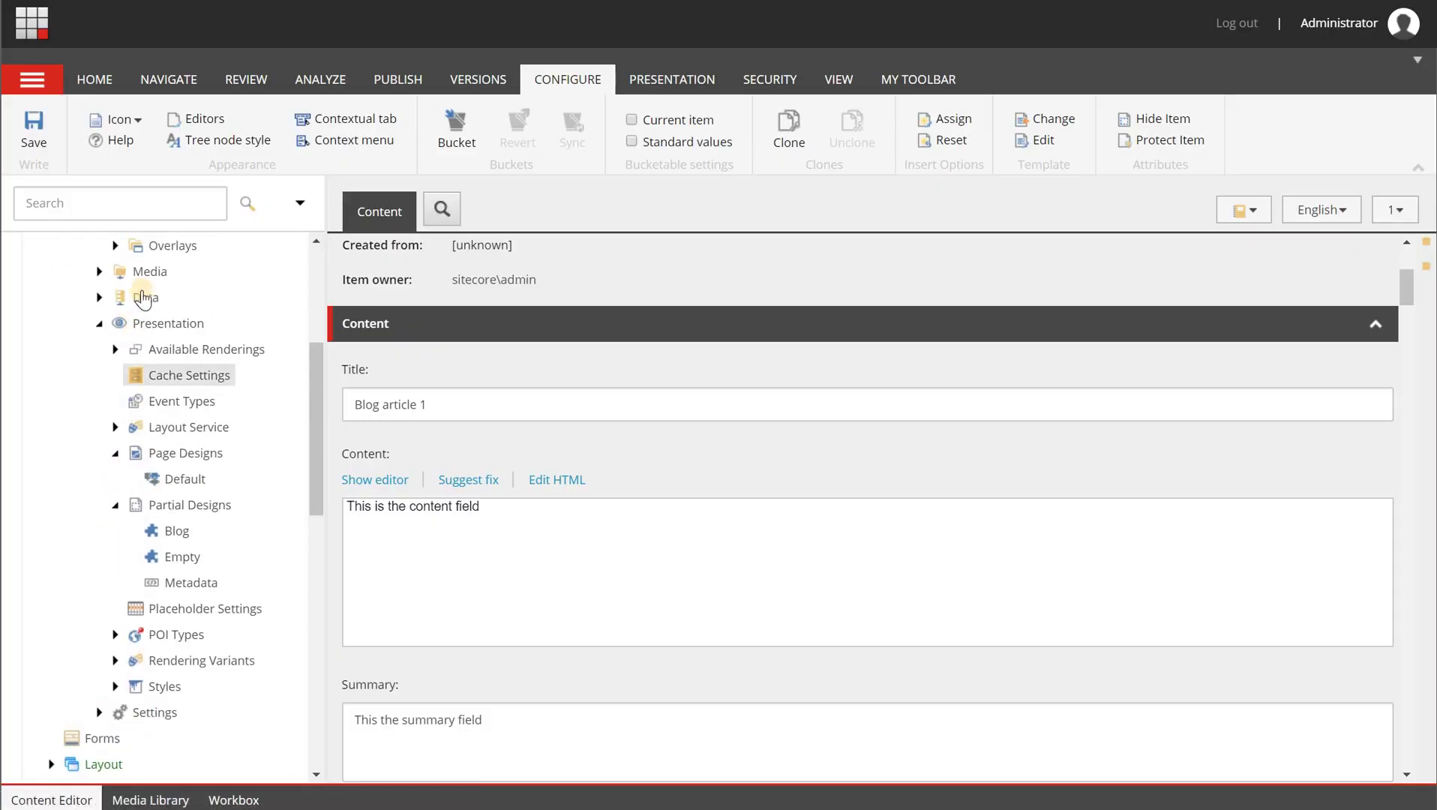
pyautogui.scroll(3, 113, 330)
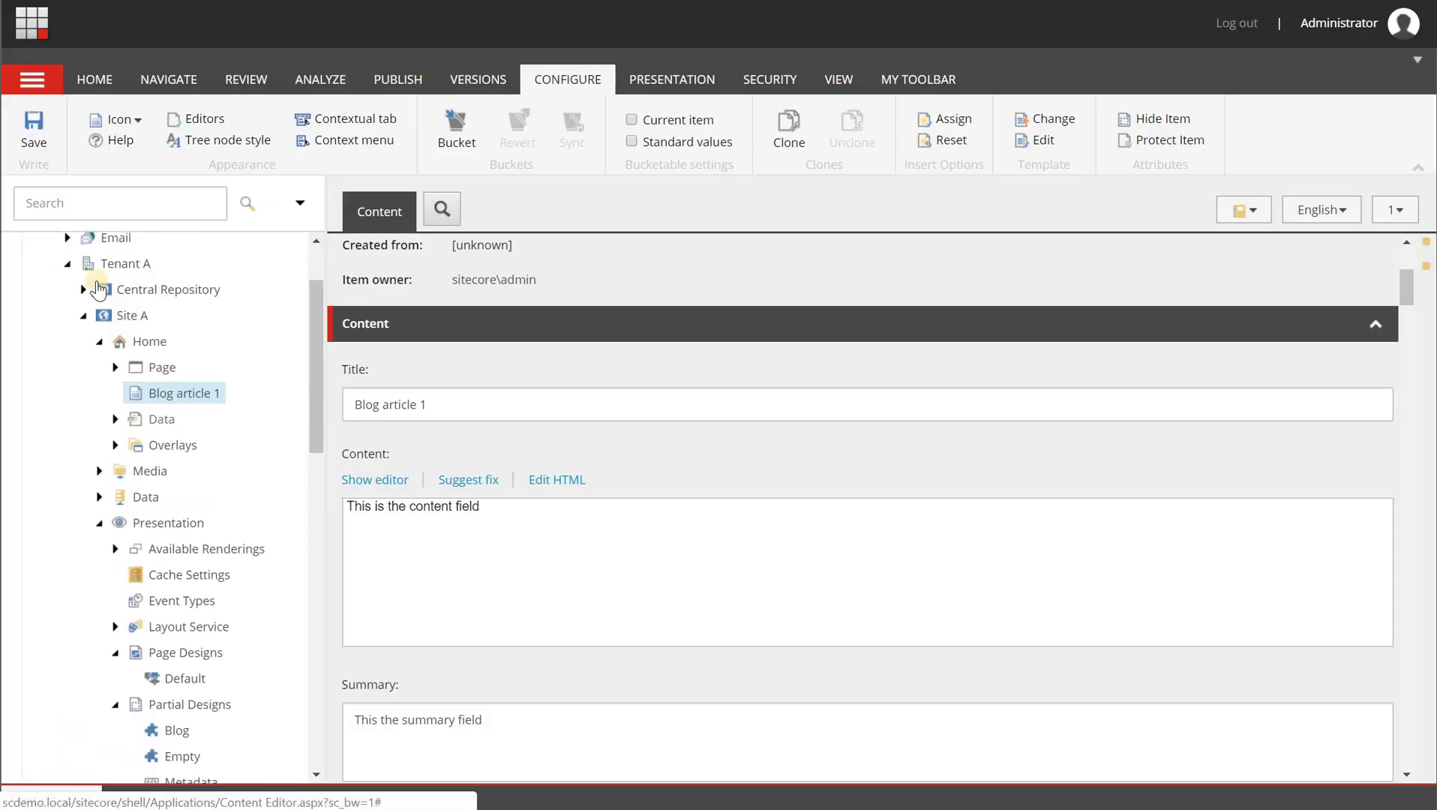
pyautogui.click(98, 343)
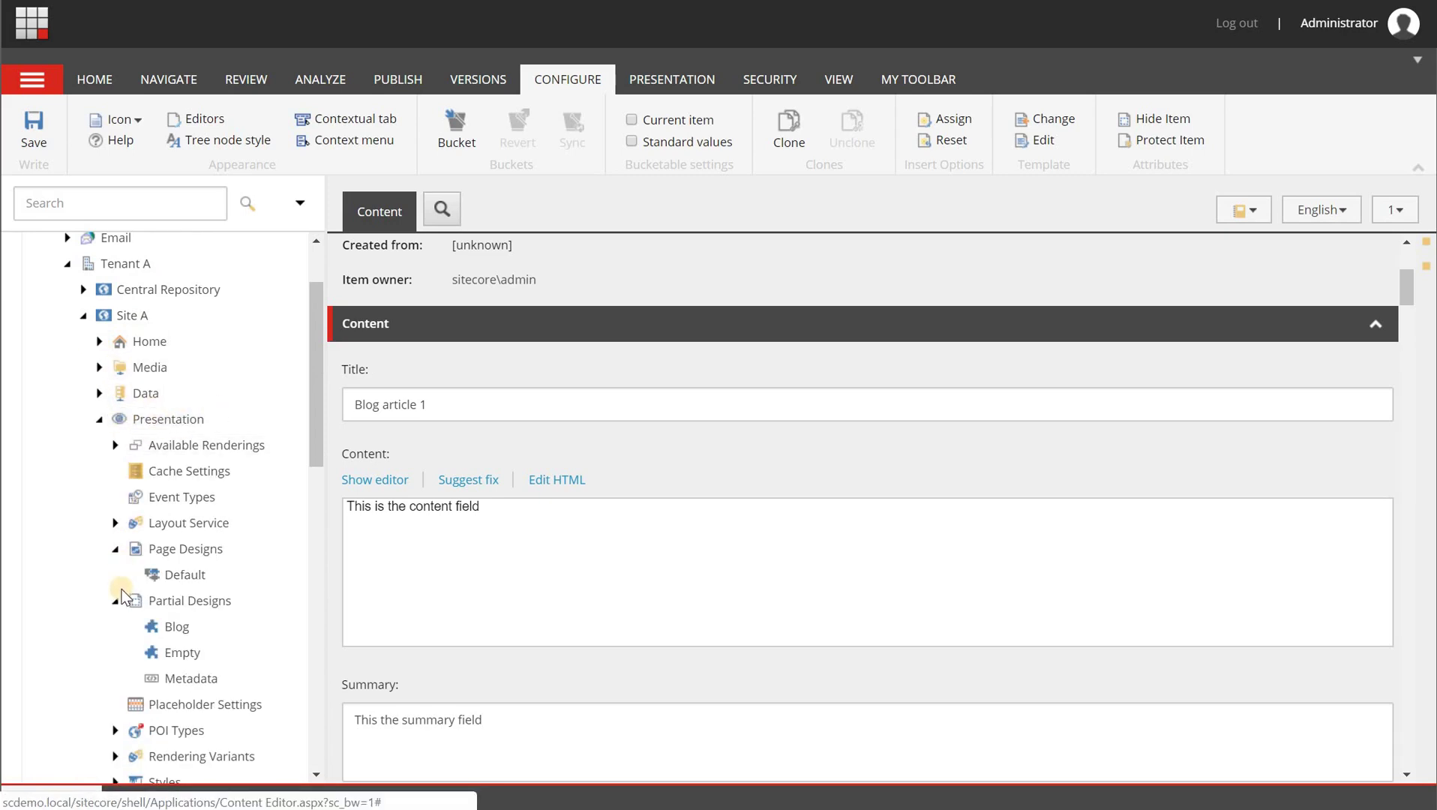
pyautogui.scroll(-3, 117, 570)
pyautogui.click(115, 553)
pyautogui.scroll(-4, 124, 553)
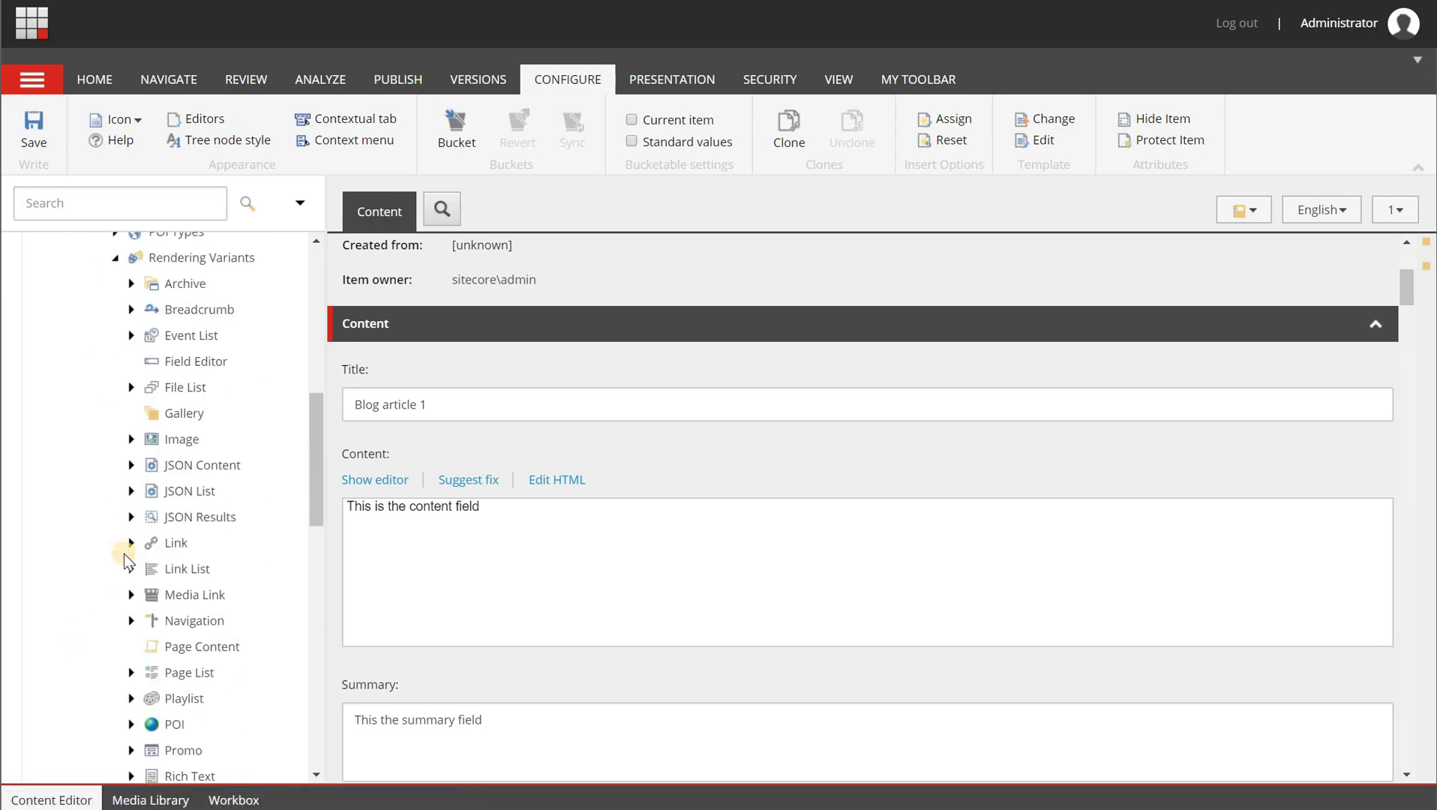
pyautogui.scroll(-3, 123, 554)
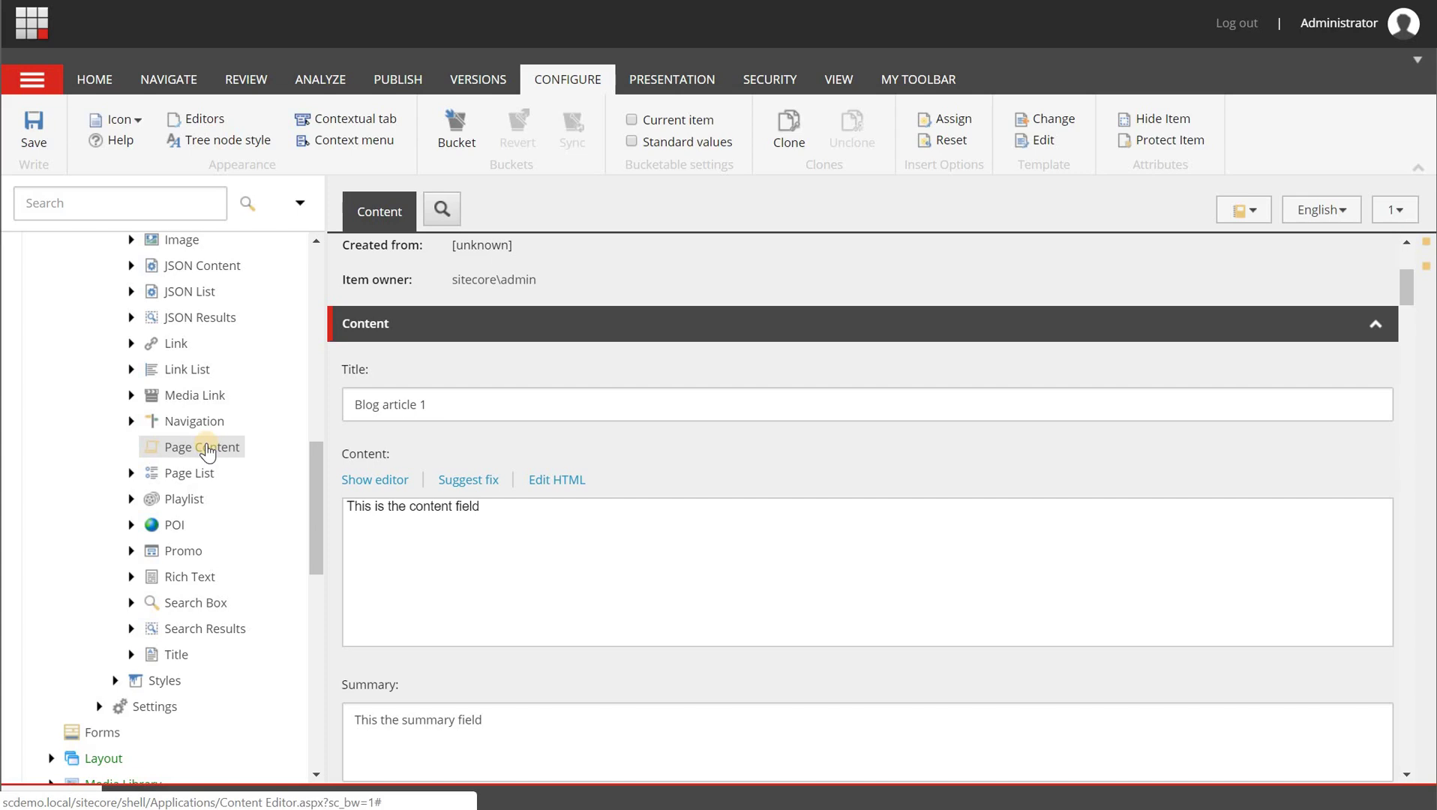
pyautogui.rightClick(207, 450)
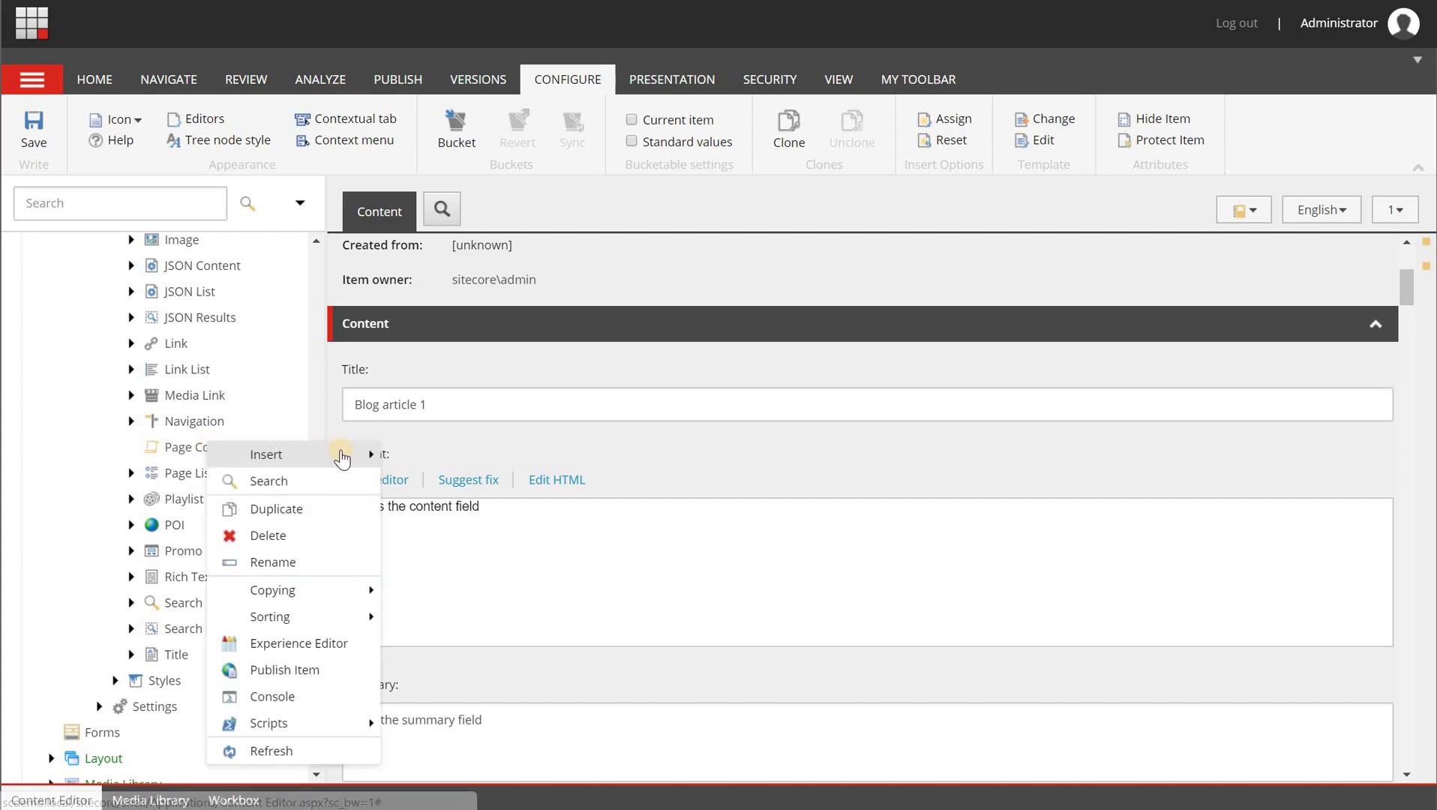
pyautogui.moveTo(343, 453)
pyautogui.click(519, 471)
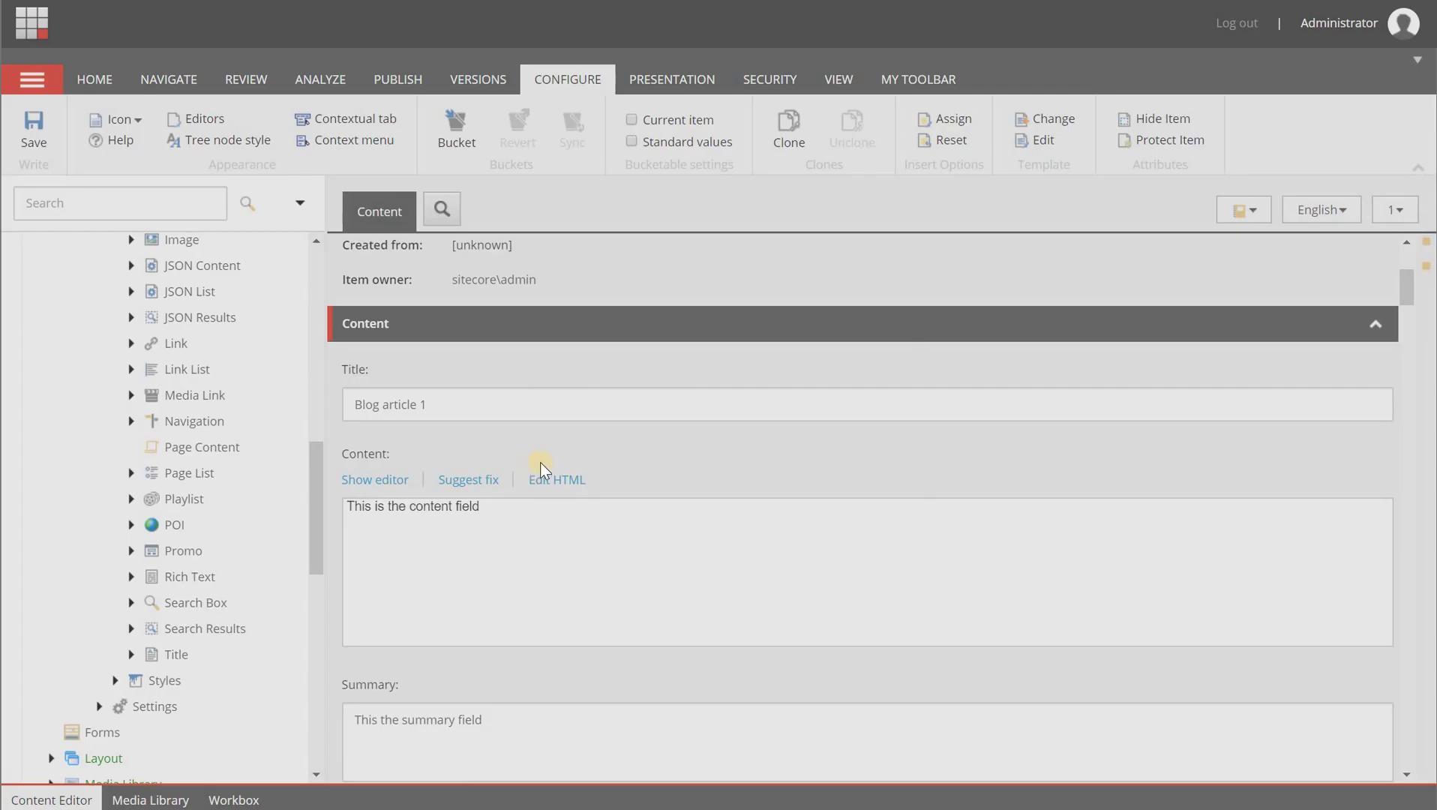
pyautogui.write('Summary')
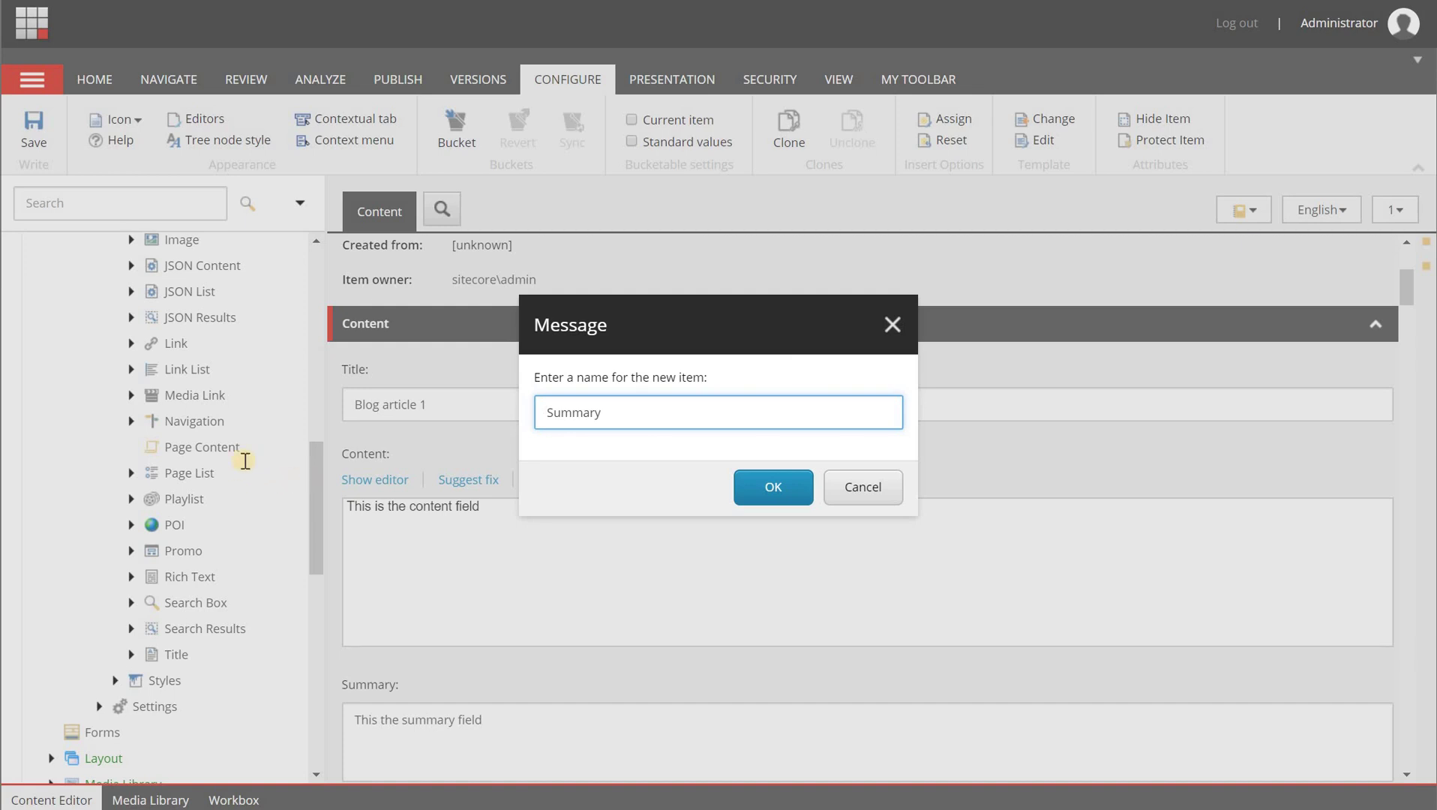
pyautogui.press('Return')
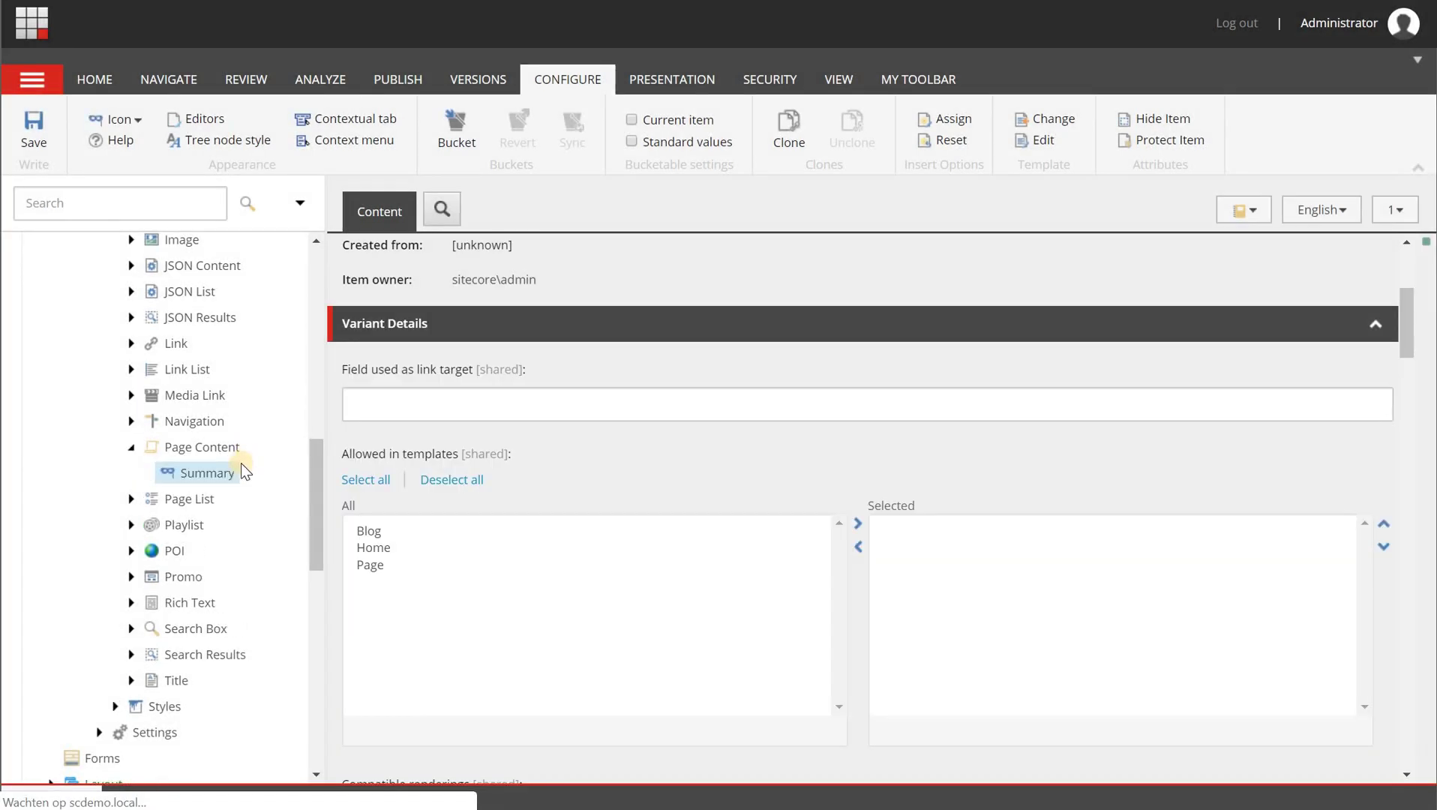
# Insert a Field named Summary under the Summary variant and check its field name
pyautogui.rightClick(294, 483)
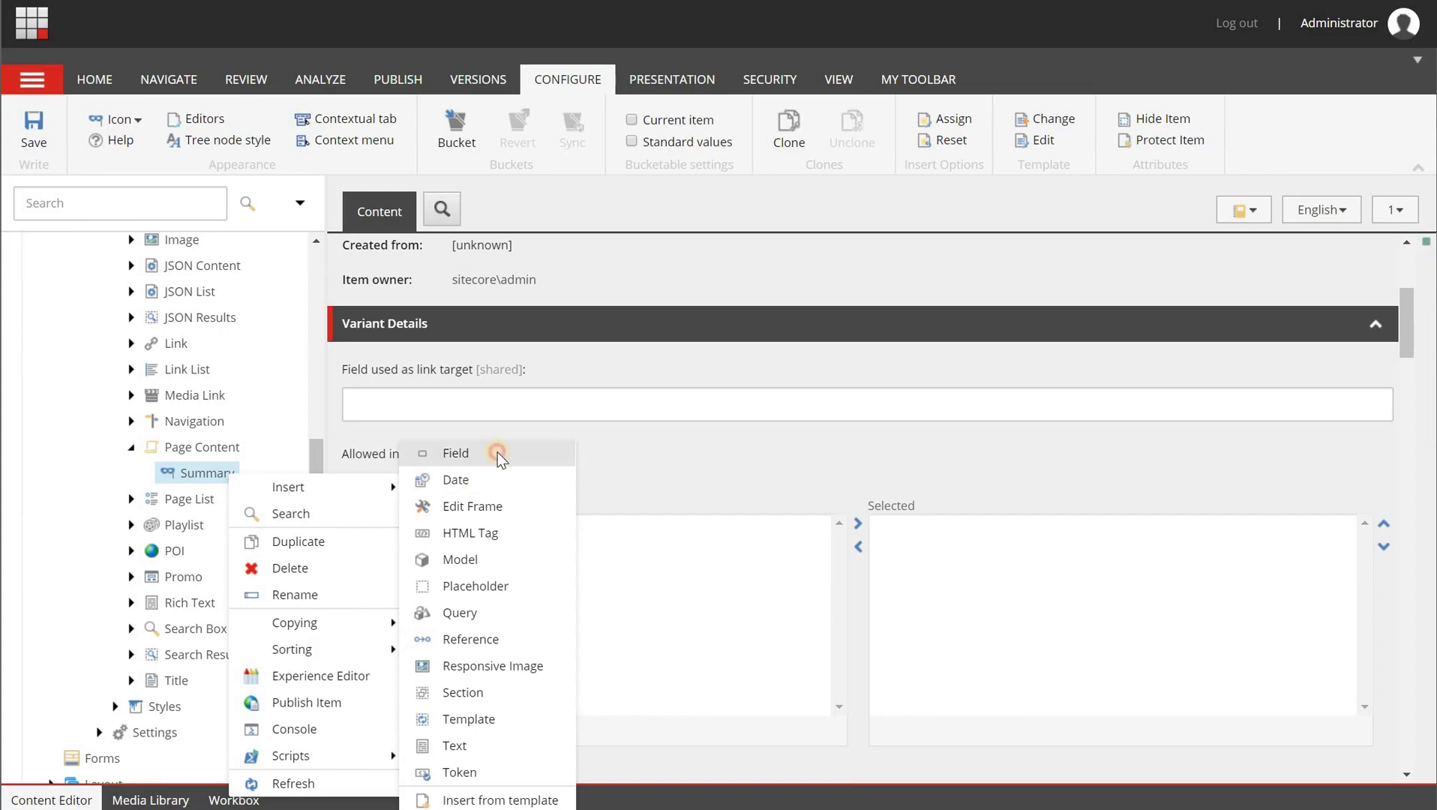
pyautogui.click(497, 452)
pyautogui.write('Summary')
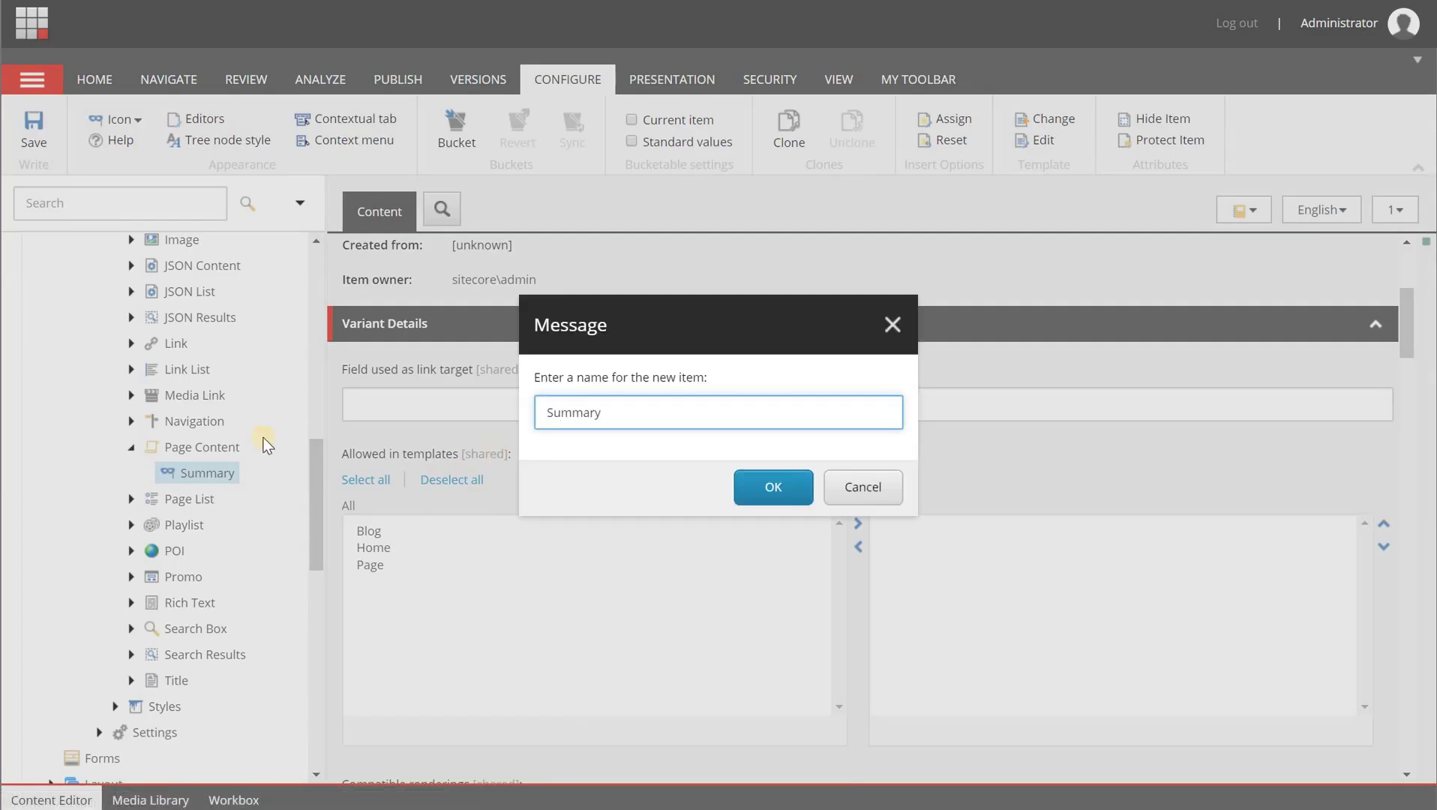
pyautogui.press('Return')
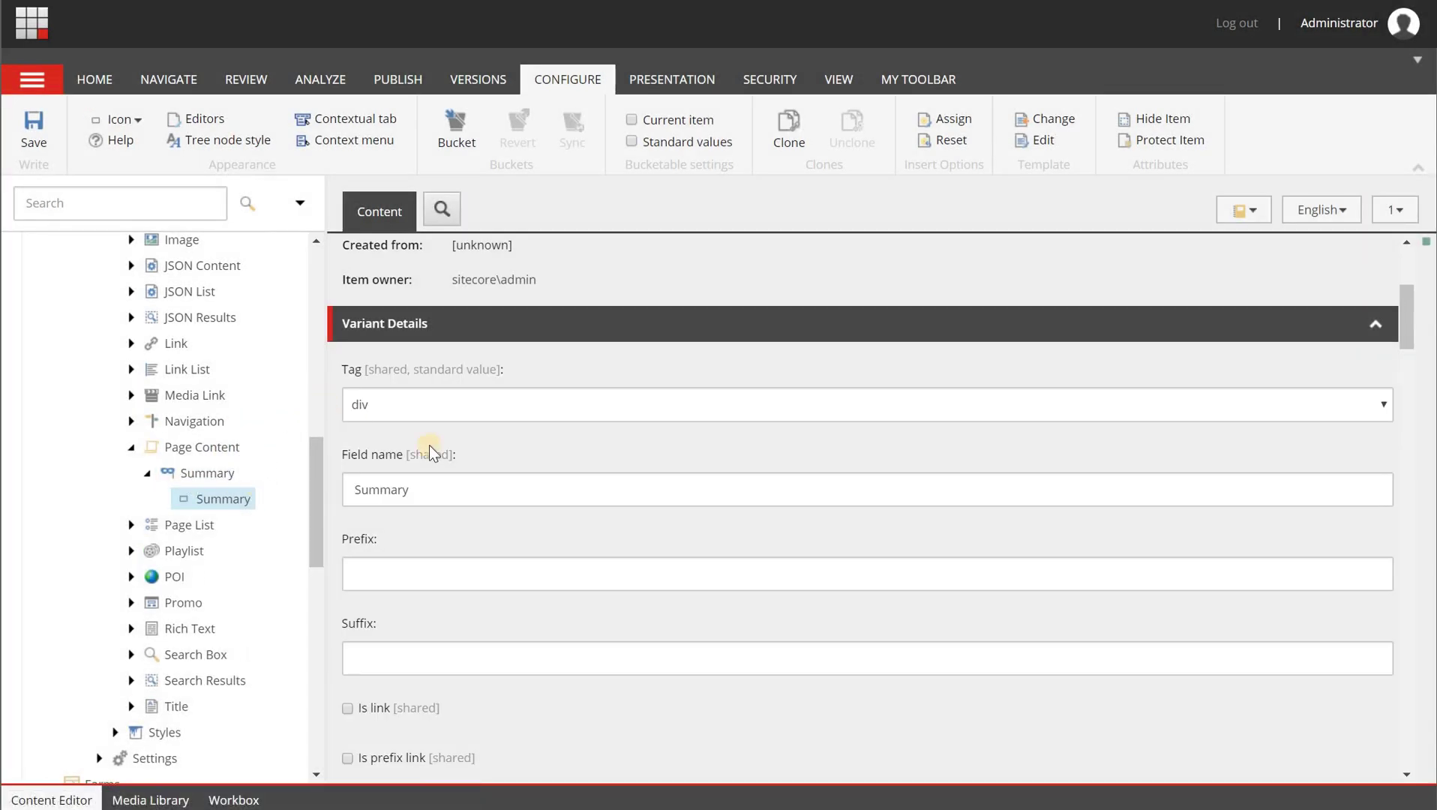
pyautogui.click(463, 490)
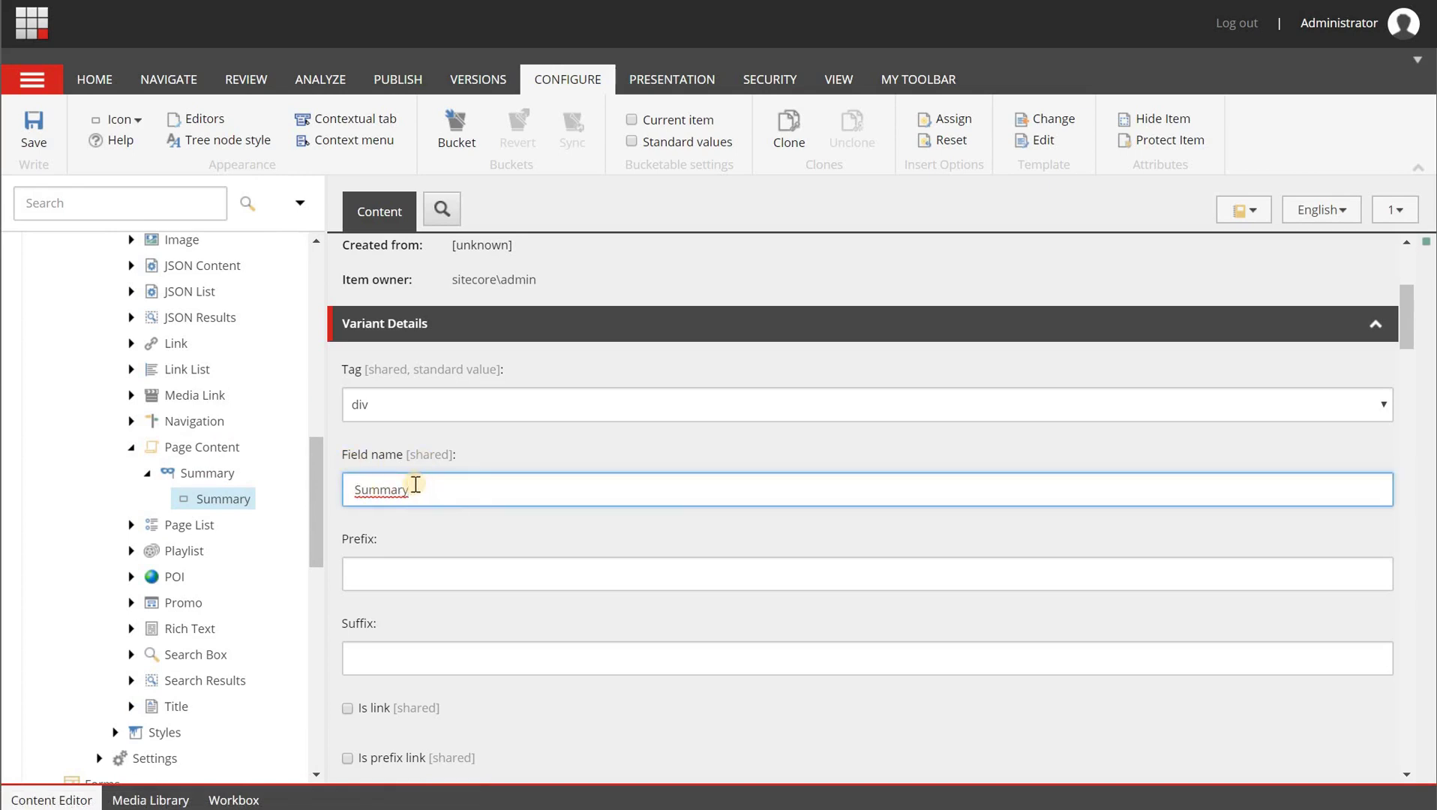
# Insert a second variant named Publish date under Page Content
pyautogui.rightClick(224, 449)
pyautogui.moveTo(300, 460)
pyautogui.click(437, 463)
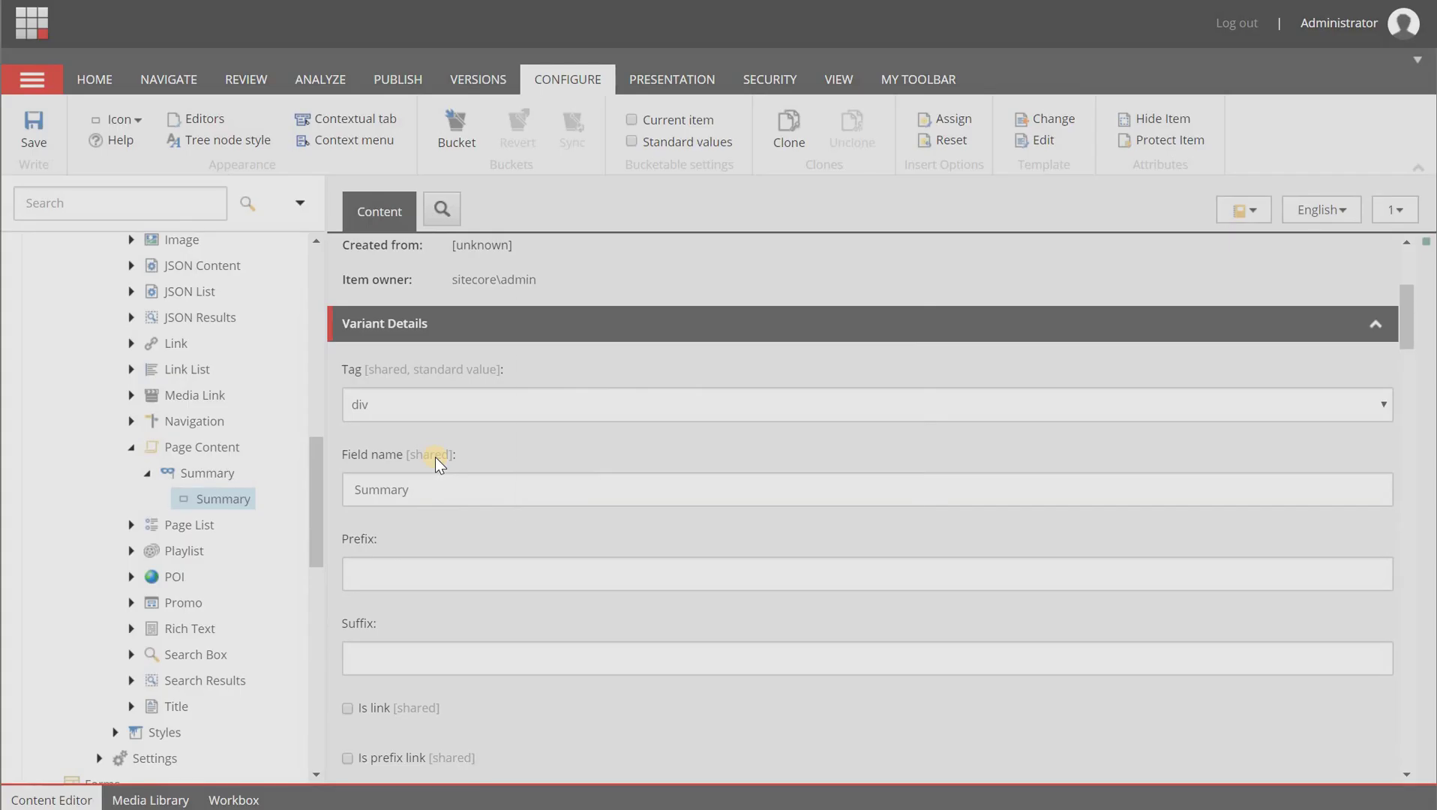
pyautogui.write('Publish date')
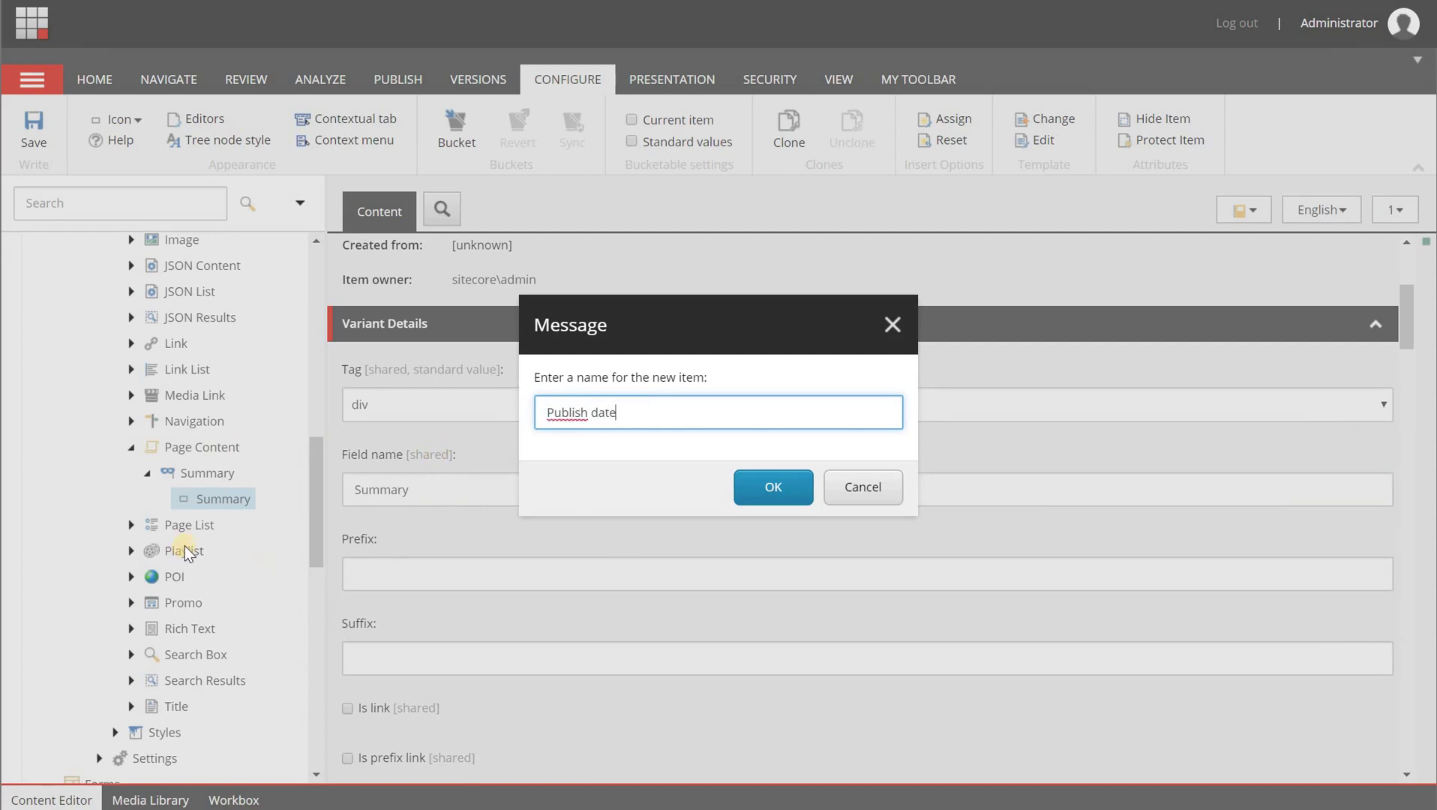
pyautogui.press('Return')
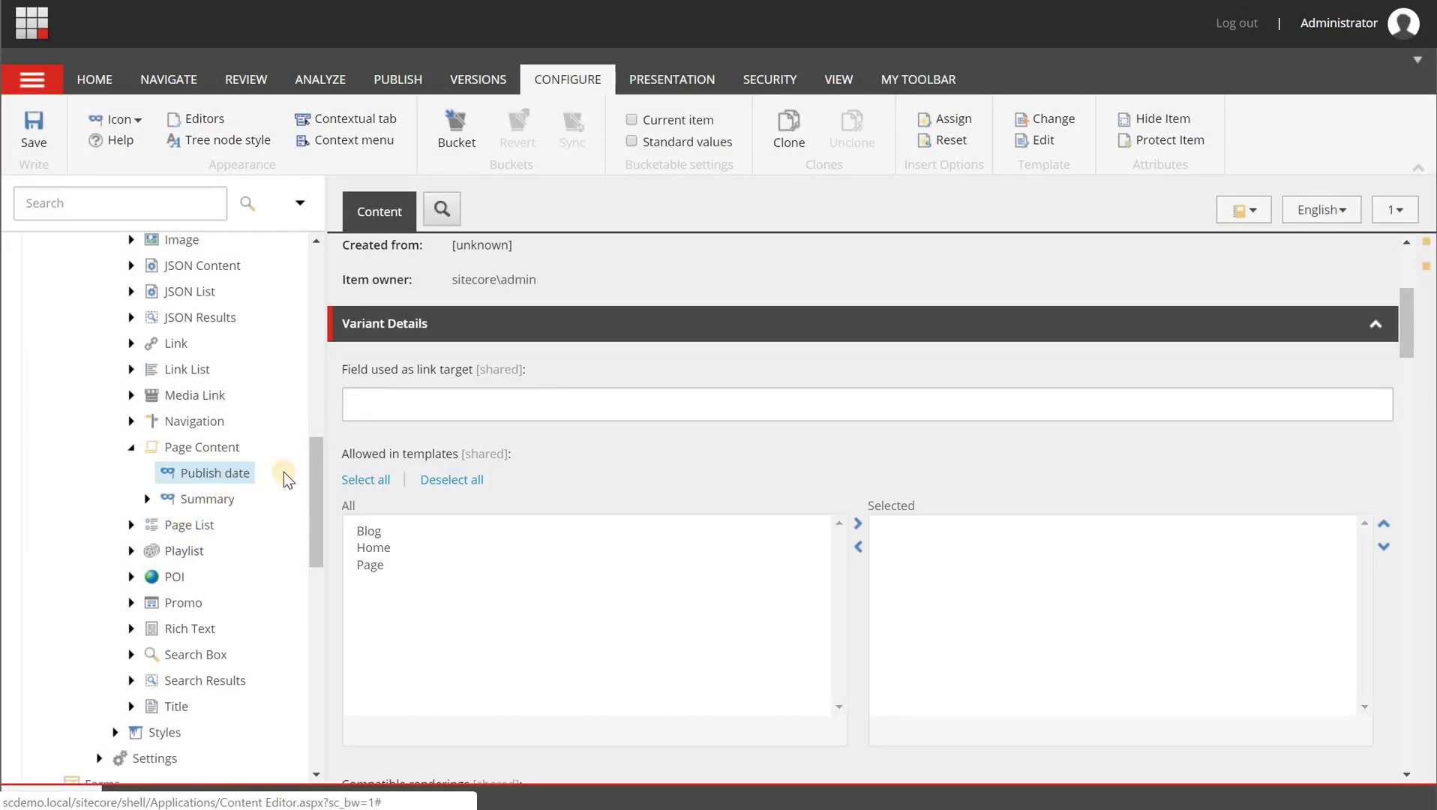
# Insert a Field named Publishdate under the Publish date variant
pyautogui.rightClick(234, 474)
pyautogui.moveTo(300, 487)
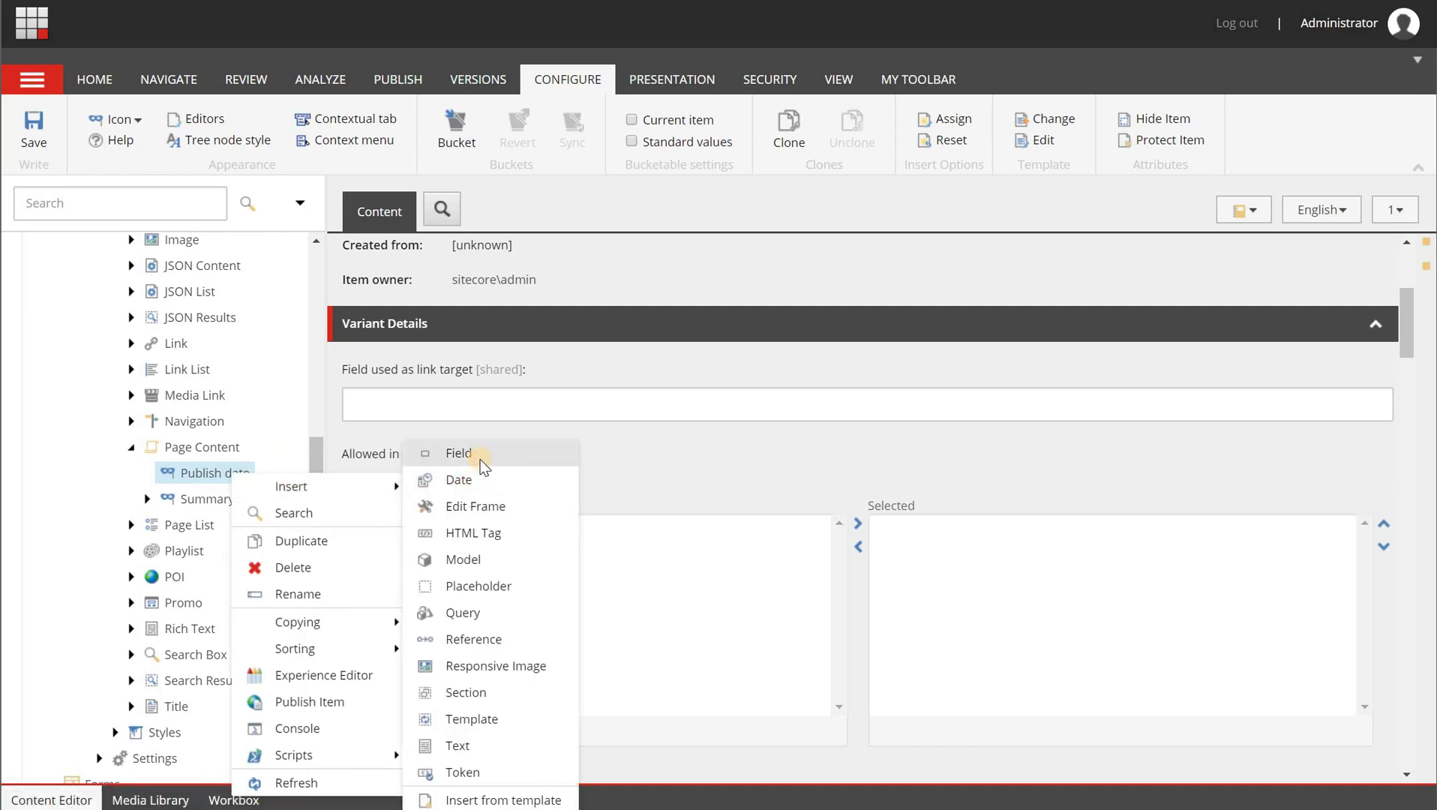
pyautogui.click(481, 459)
pyautogui.write('Publishdate')
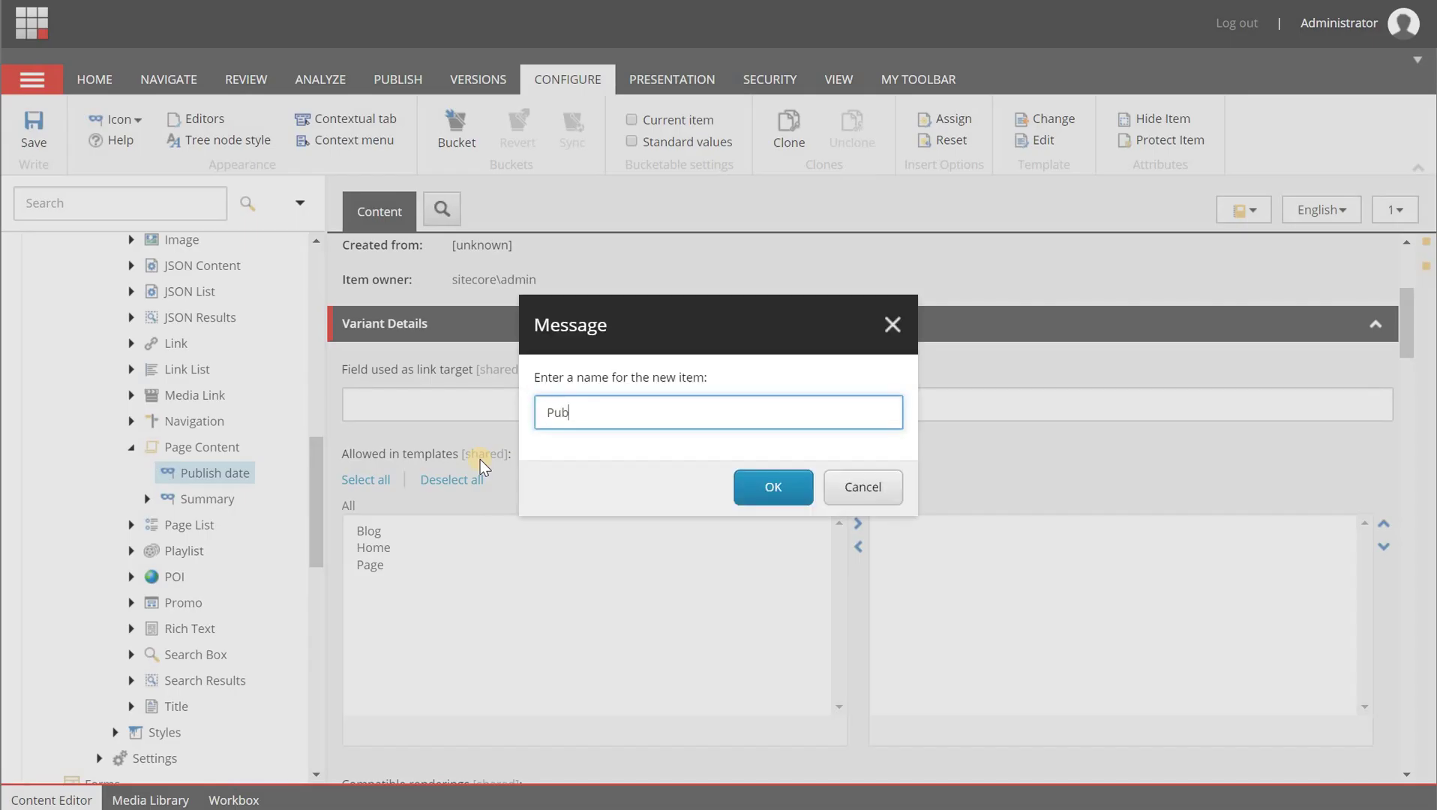
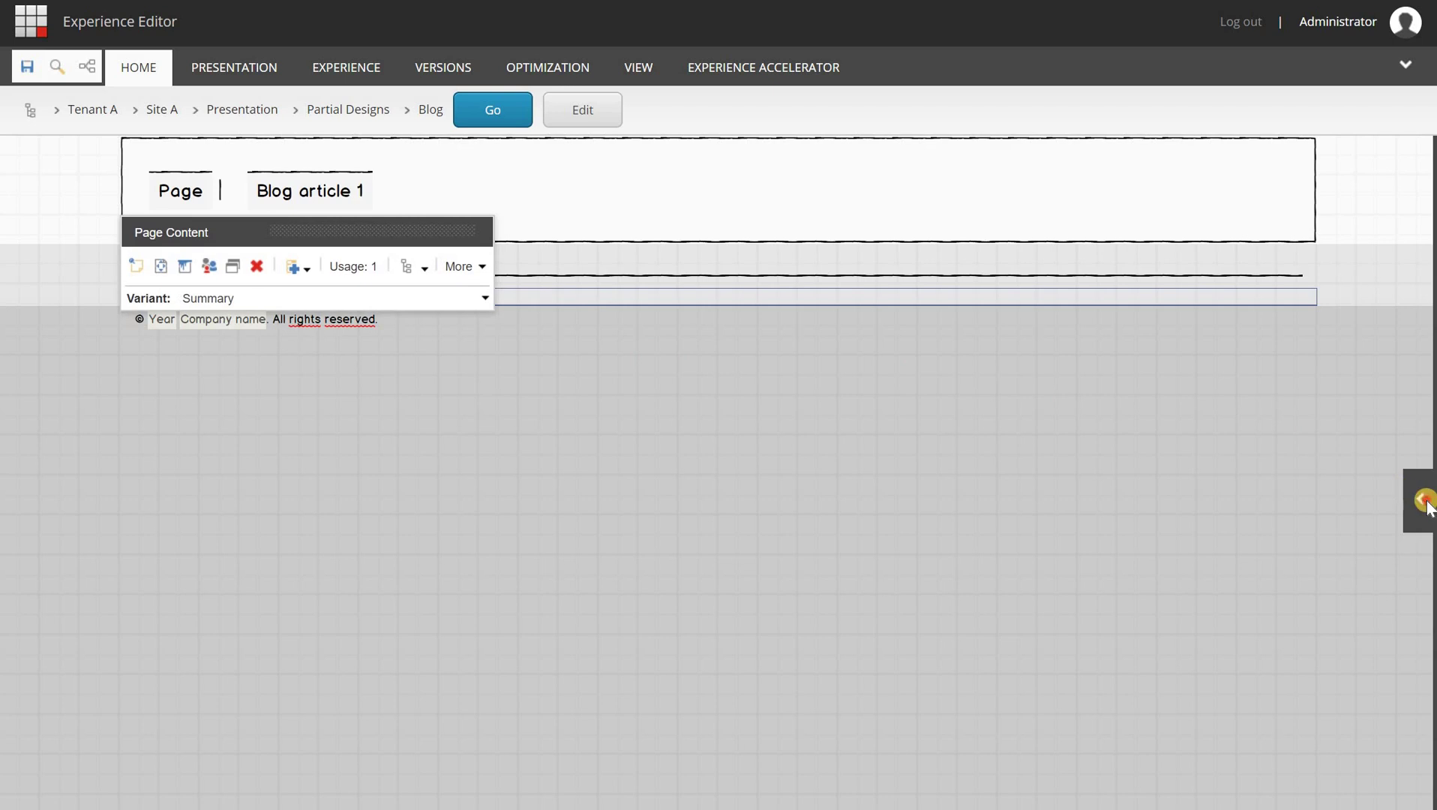
# Switch to the Blog partial design in the Experience Editor and place another Page Content rendering below the Summary field
pyautogui.click(1417, 499)
pyautogui.moveTo(1237, 517); pyautogui.dragTo(837, 439)
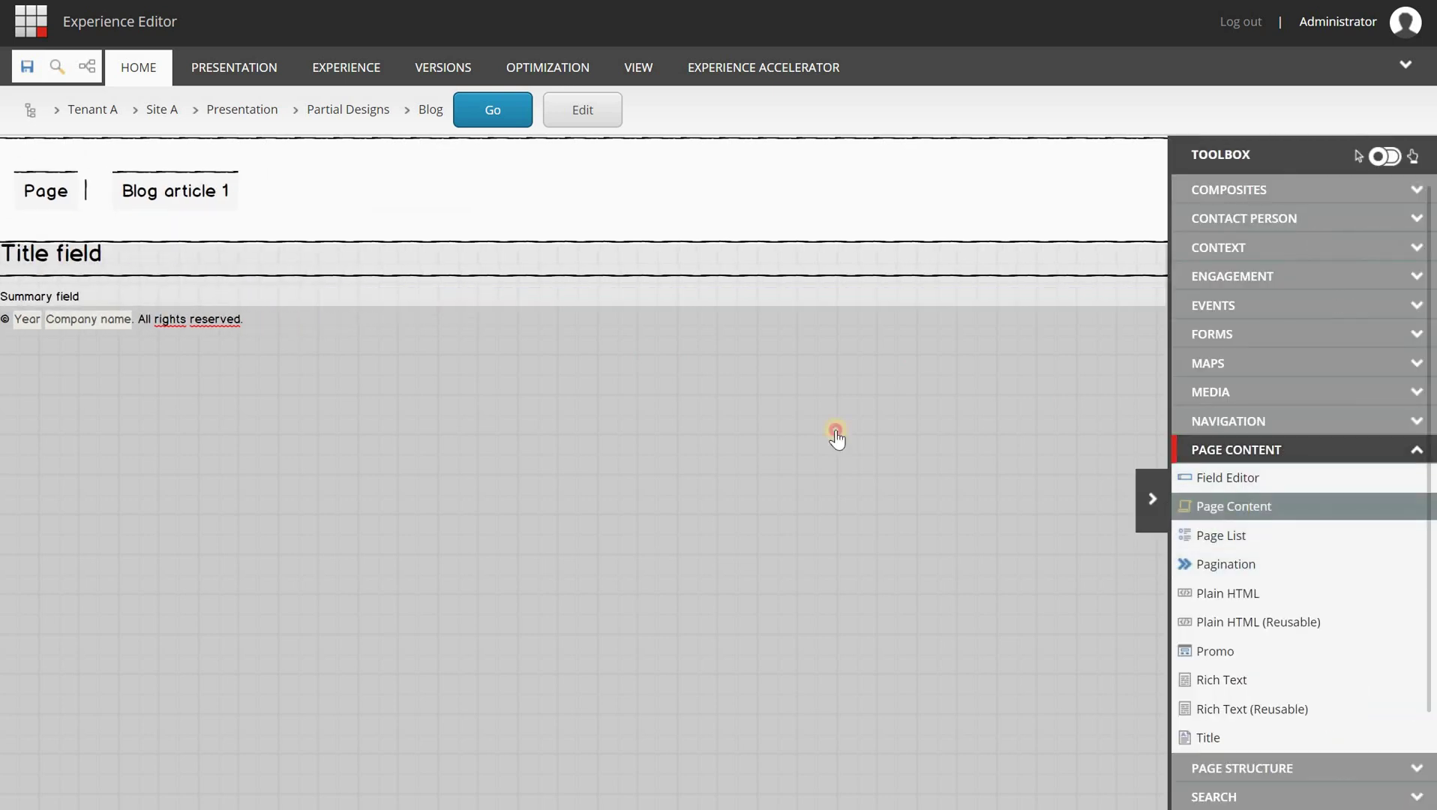
pyautogui.moveTo(518, 320); pyautogui.dragTo(550, 311)
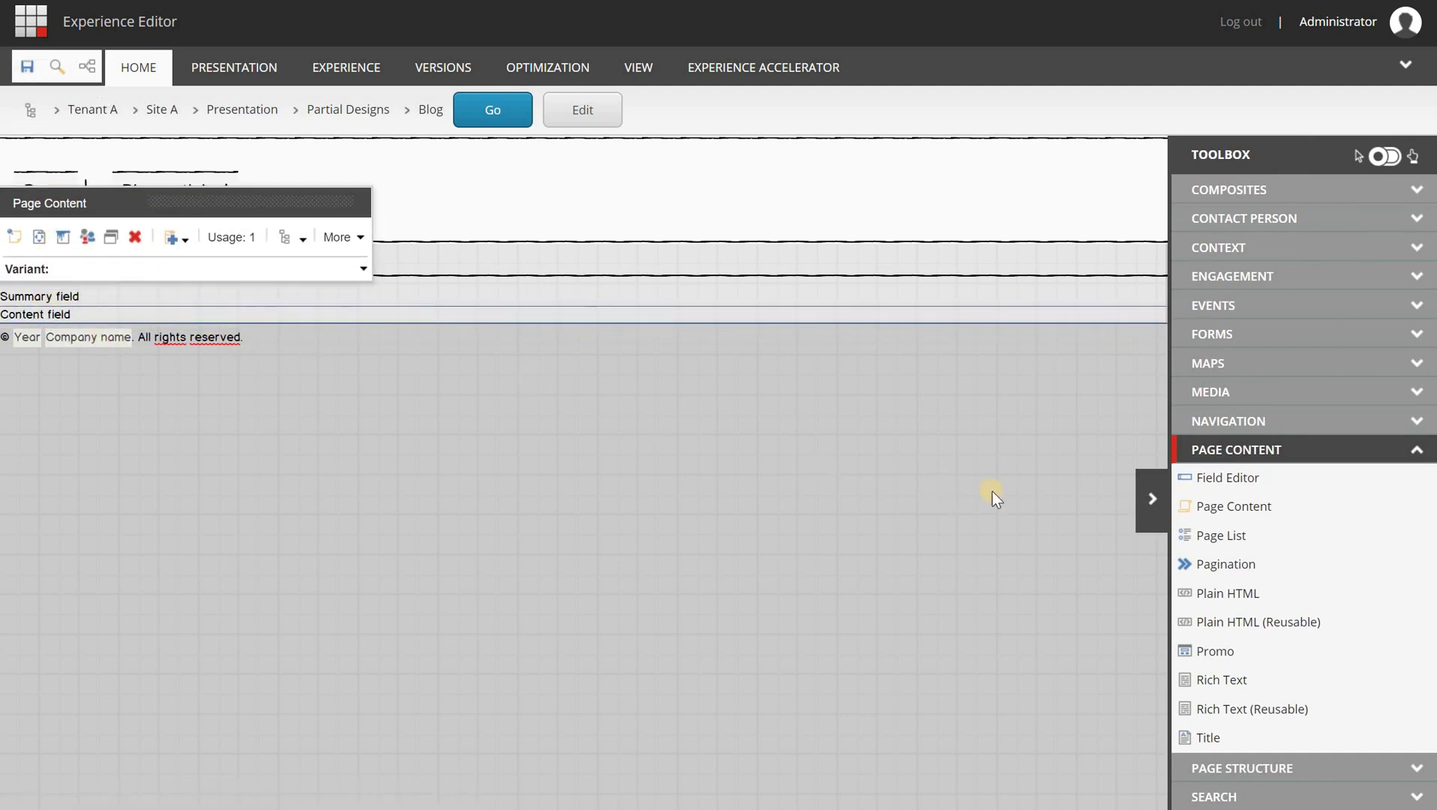
pyautogui.click(1153, 499)
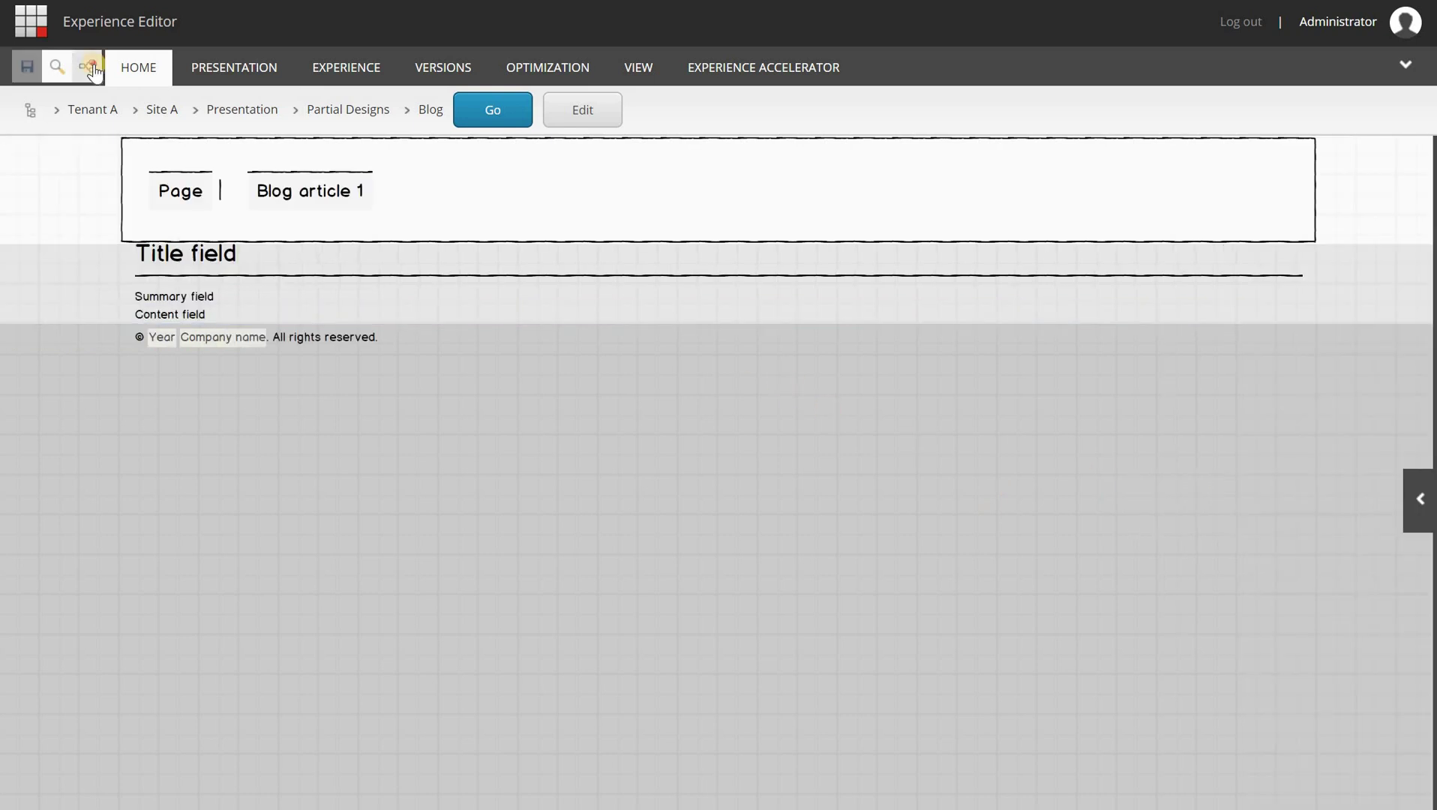
# Add one more Page Content rendering to the main placeholder, above the Summary field, by selecting it from the rendering list
pyautogui.click(90, 67)
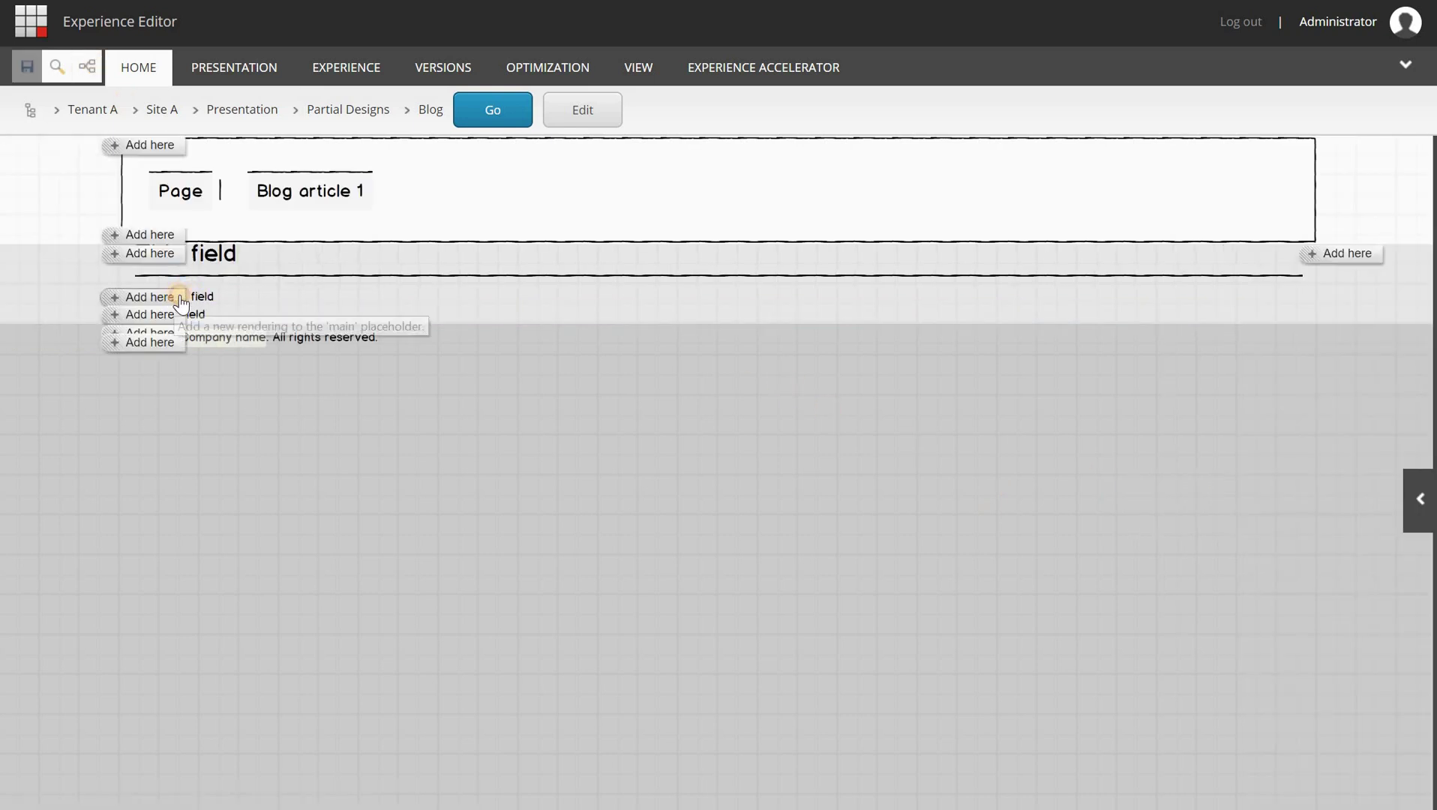
pyautogui.click(181, 304)
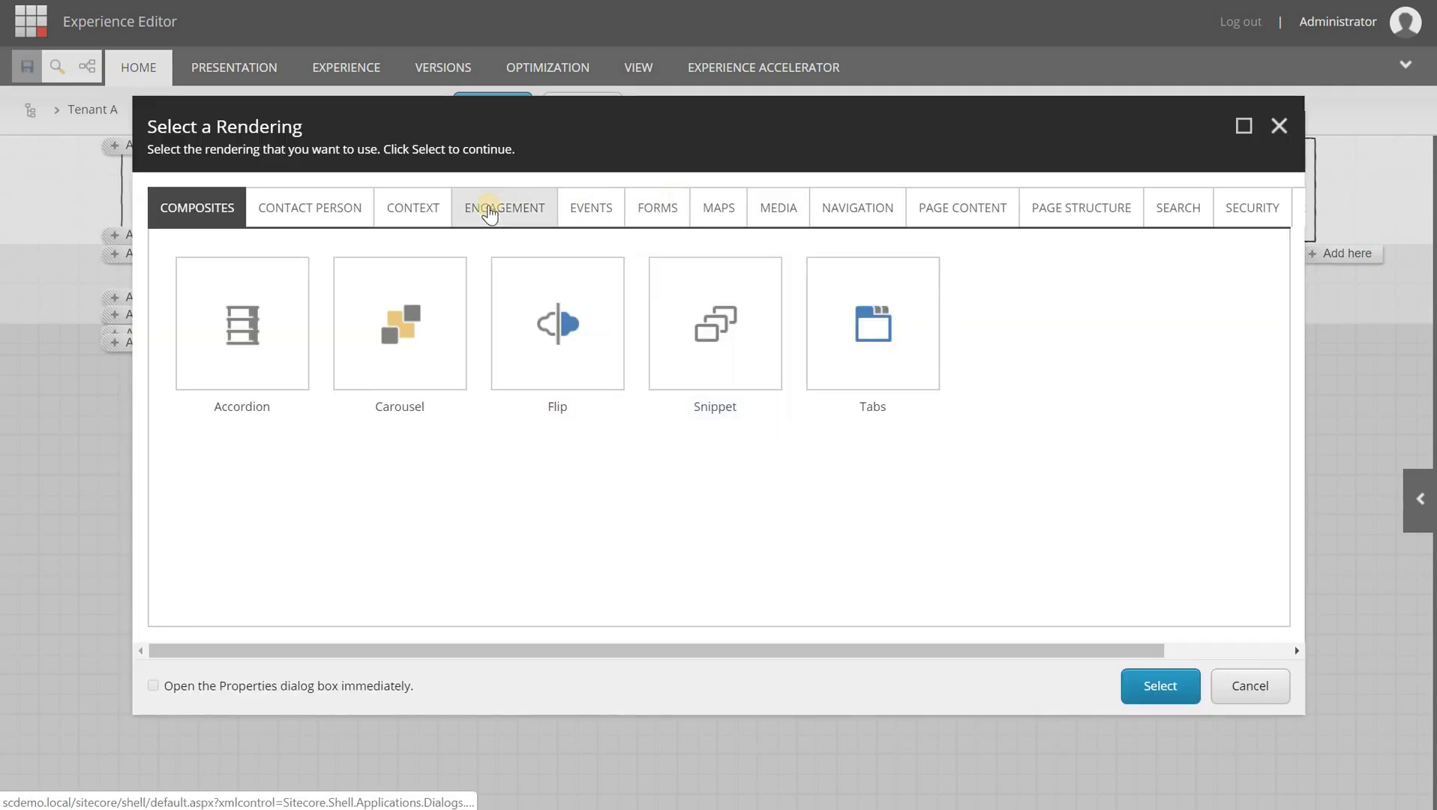
pyautogui.click(934, 210)
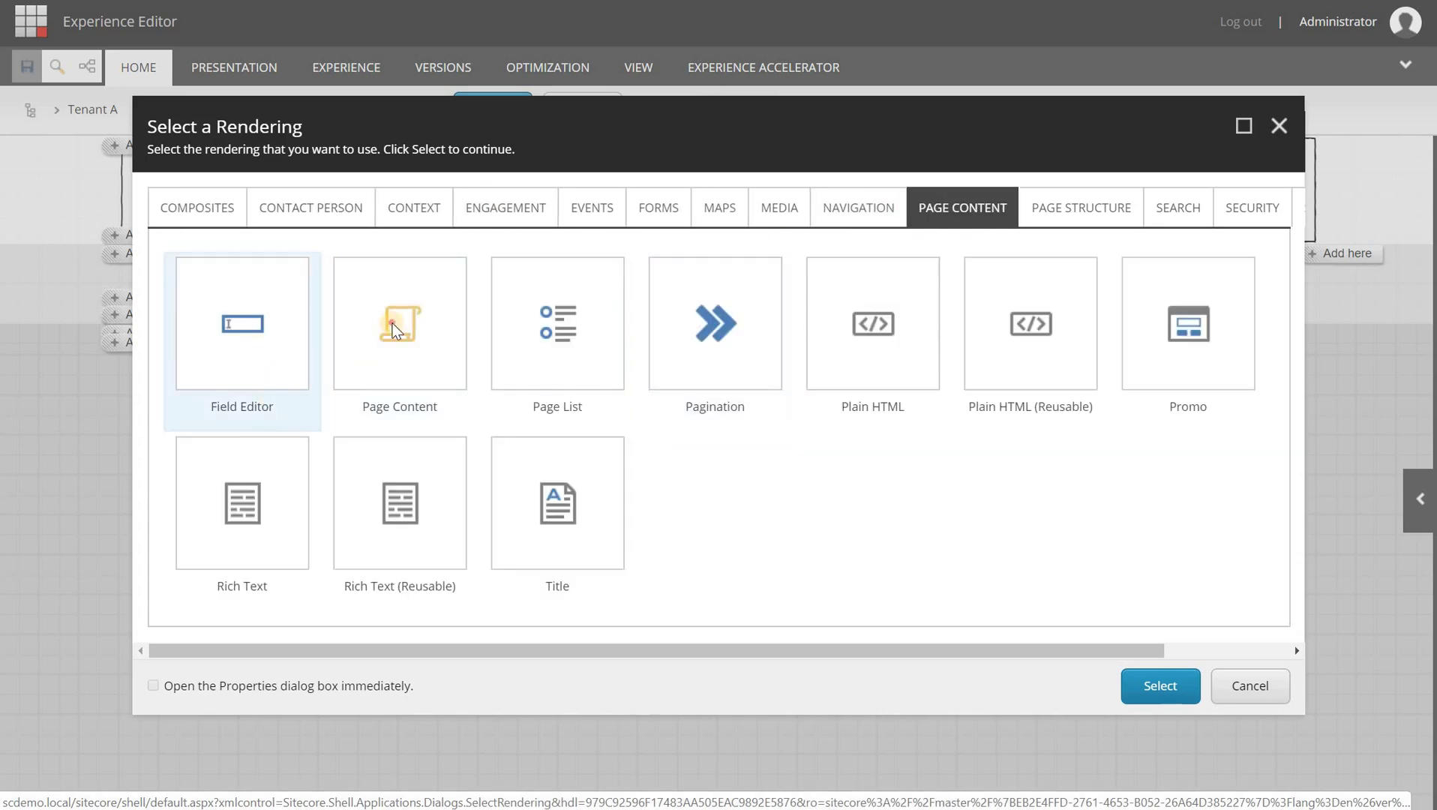
pyautogui.click(400, 338)
pyautogui.click(1157, 686)
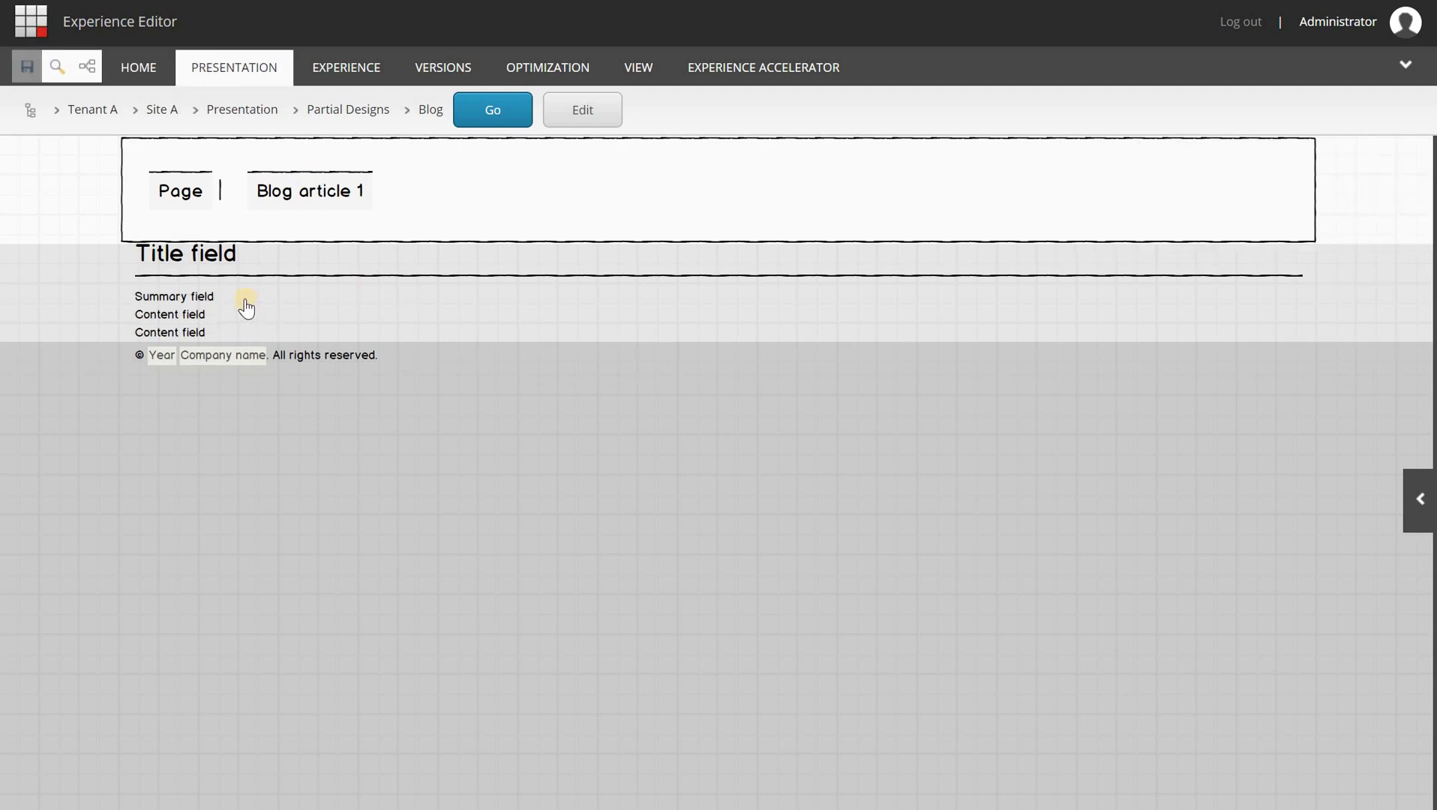
# Set the middle Page Content rendering's variant to Summary and the first one's to Publish date
pyautogui.click(191, 316)
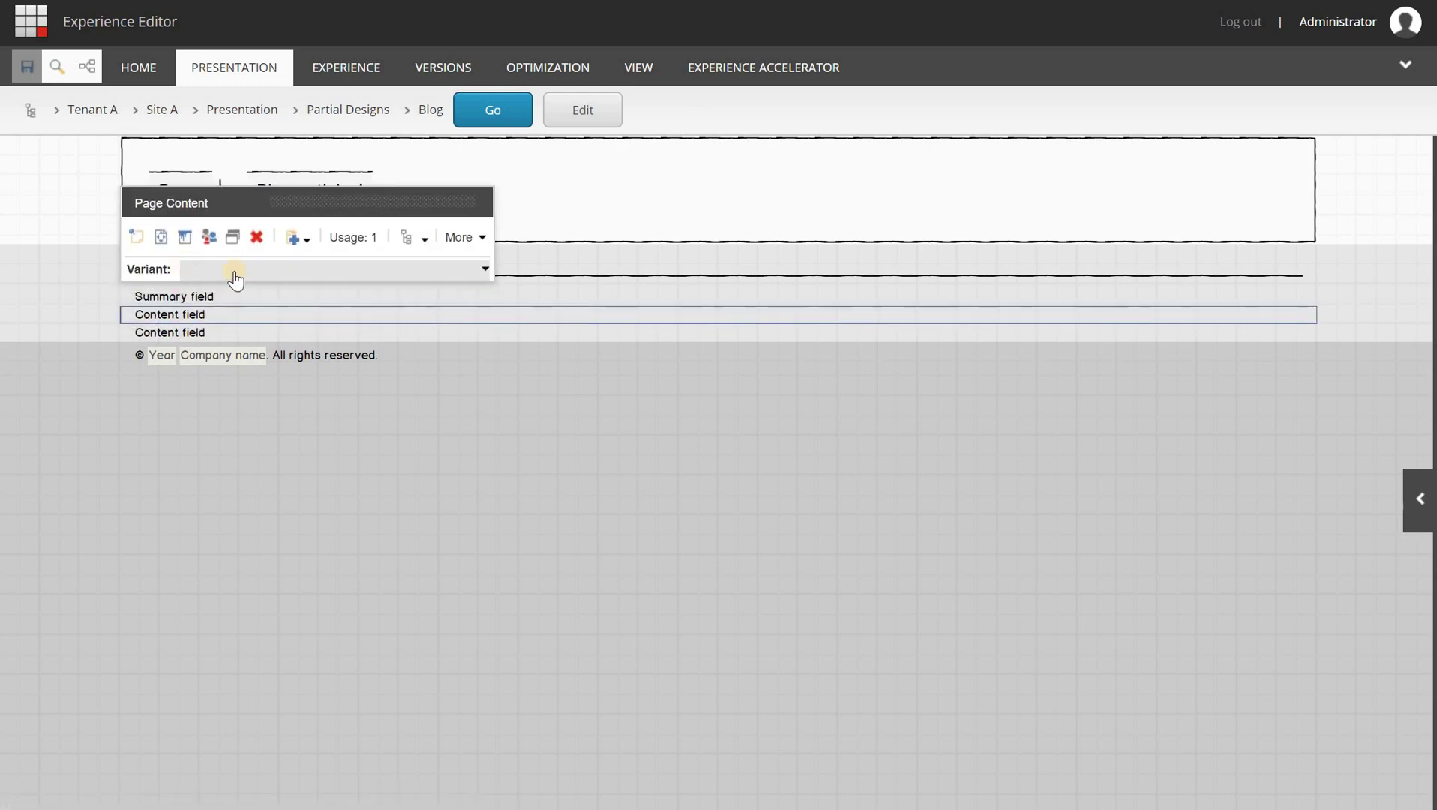
pyautogui.click(235, 270)
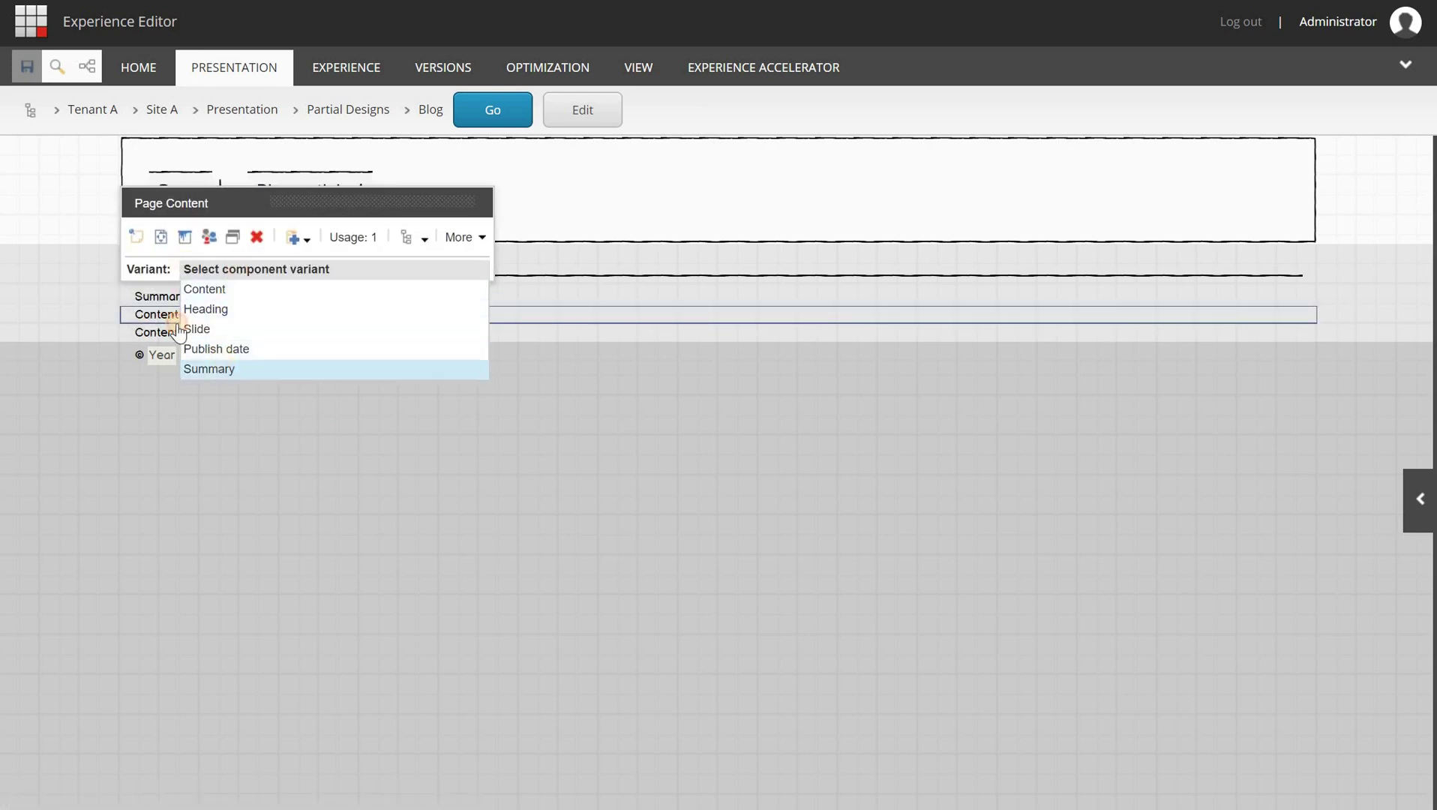
pyautogui.click(216, 368)
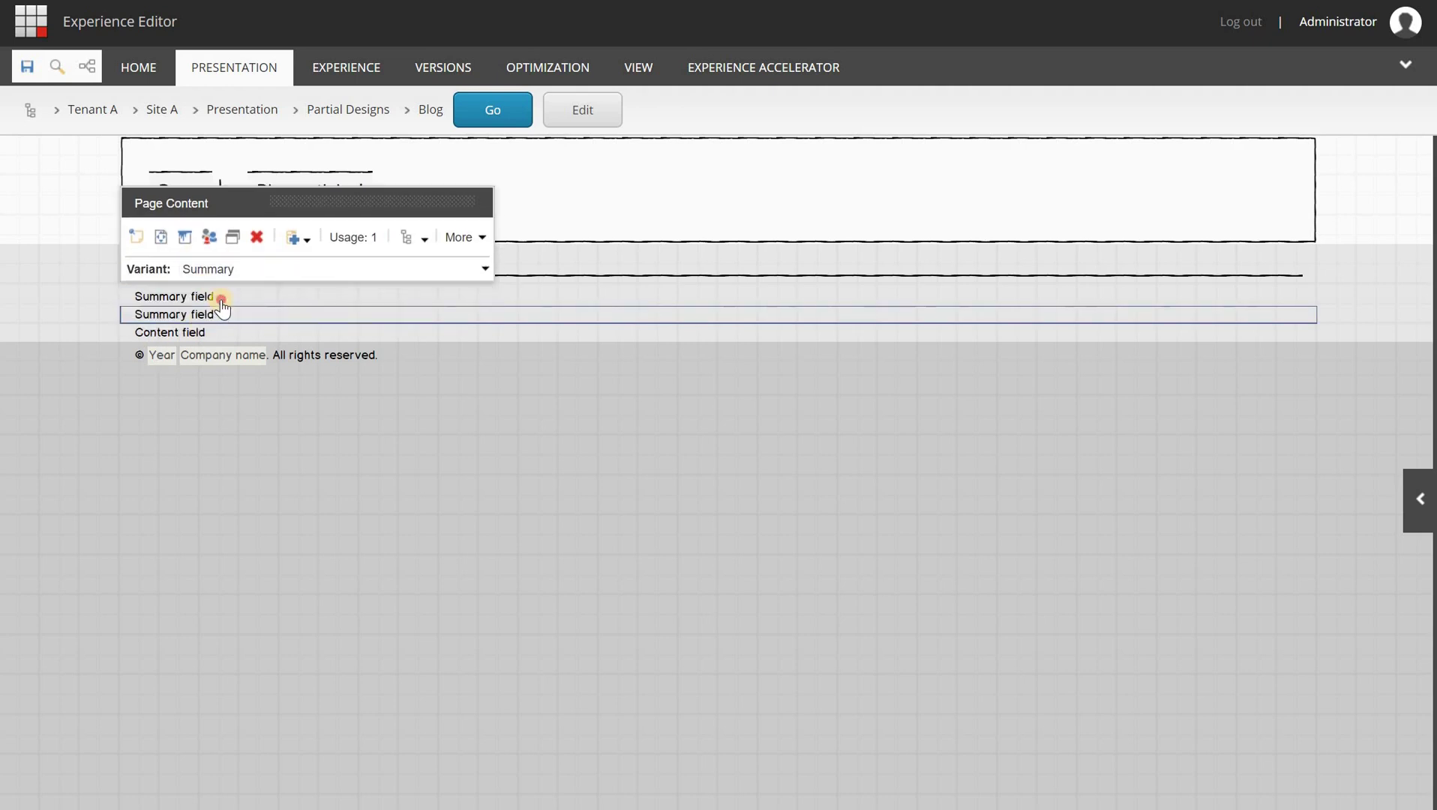
pyautogui.click(238, 252)
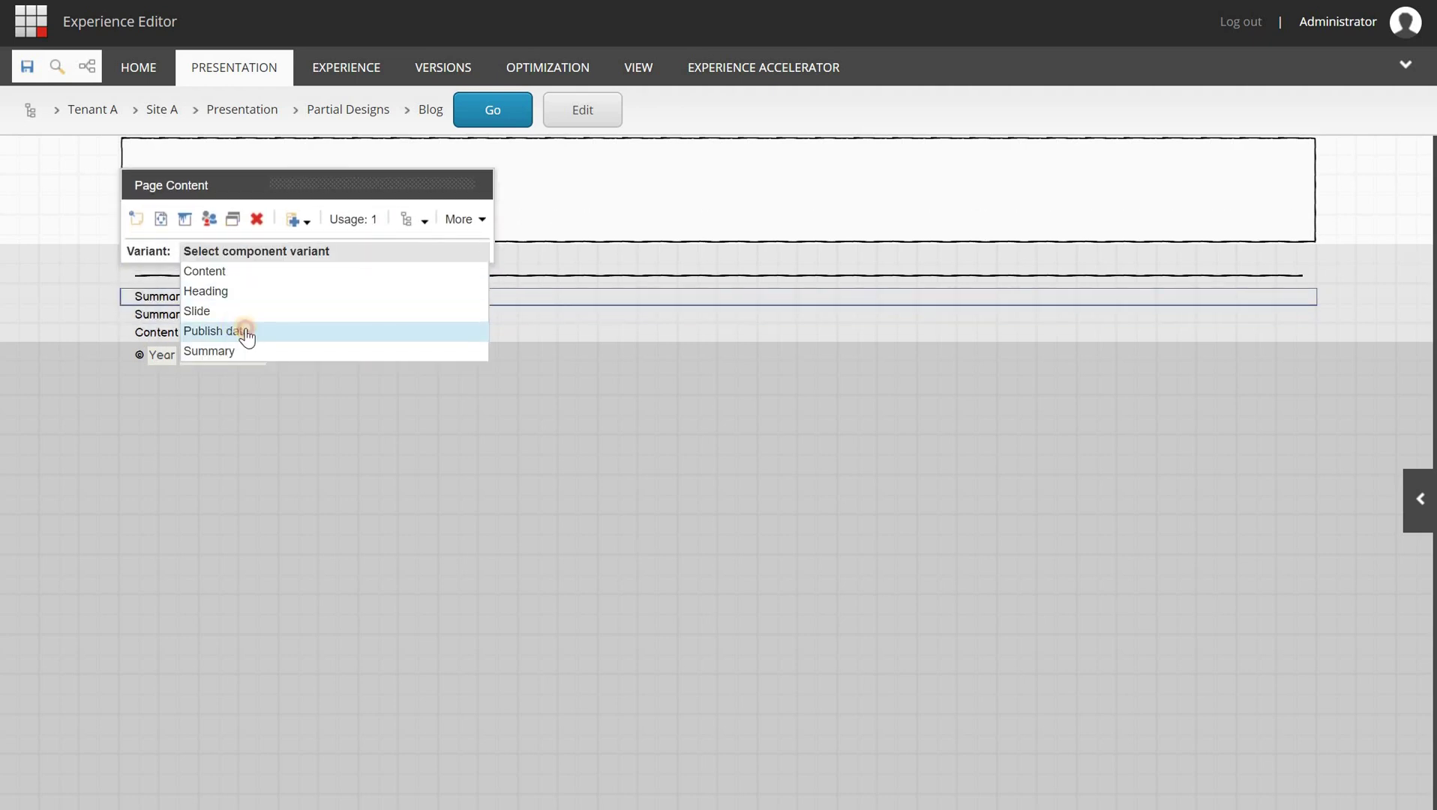
pyautogui.click(246, 334)
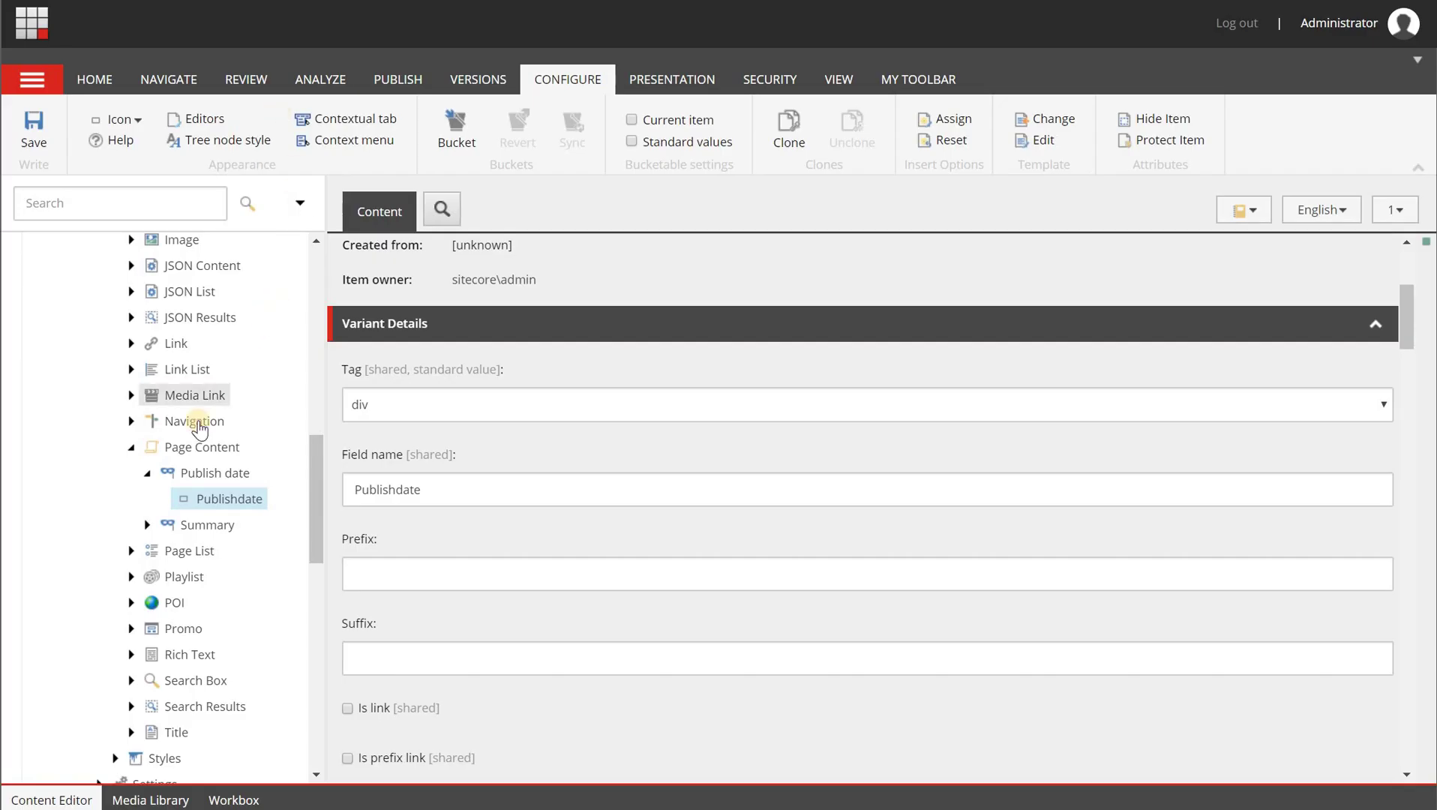
# Insert a page design named Blog under Site A's Page Designs in the Content Editor and assign it the Blog and Metadata partial designs
pyautogui.scroll(5, 172, 409)
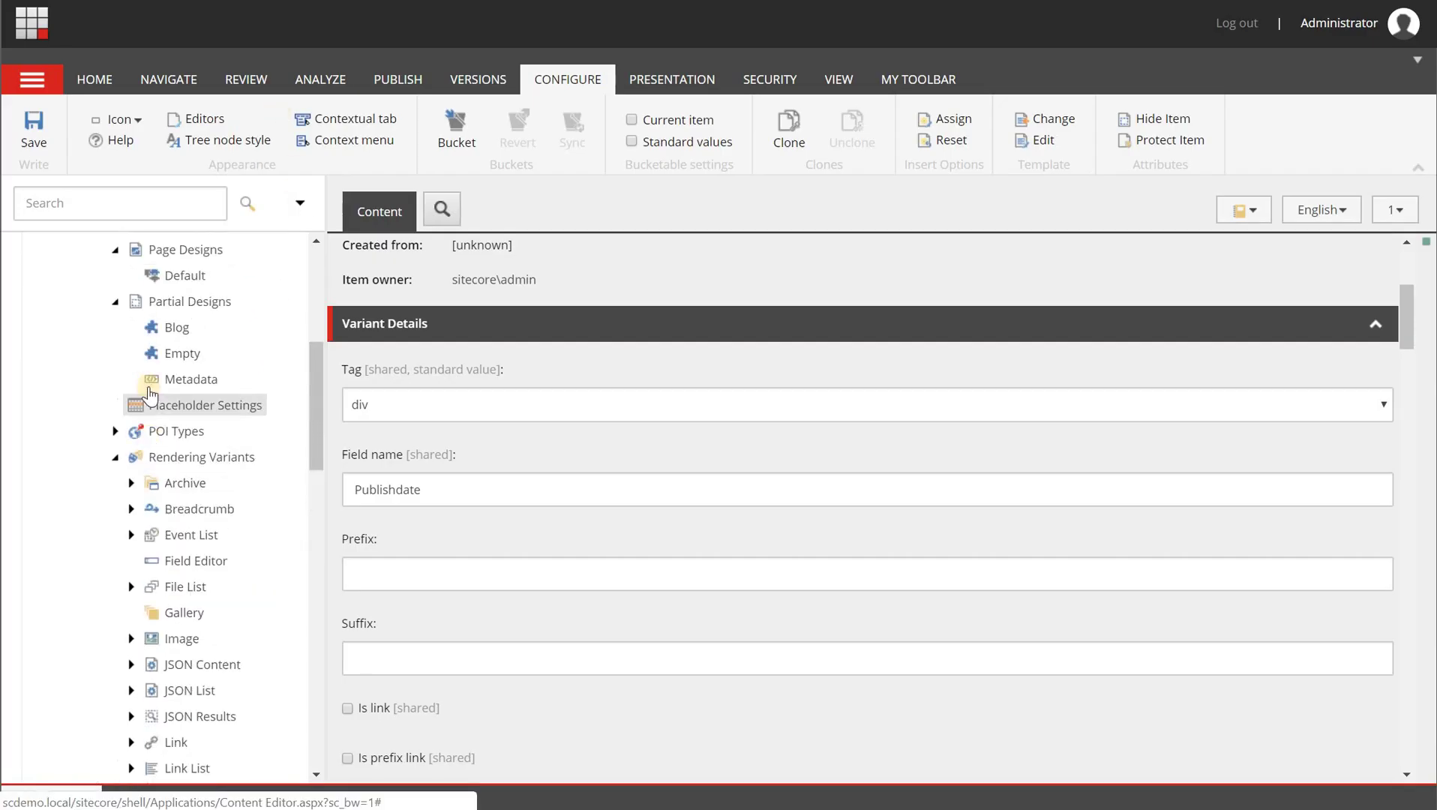
pyautogui.scroll(5, 147, 390)
pyautogui.scroll(-3, 183, 568)
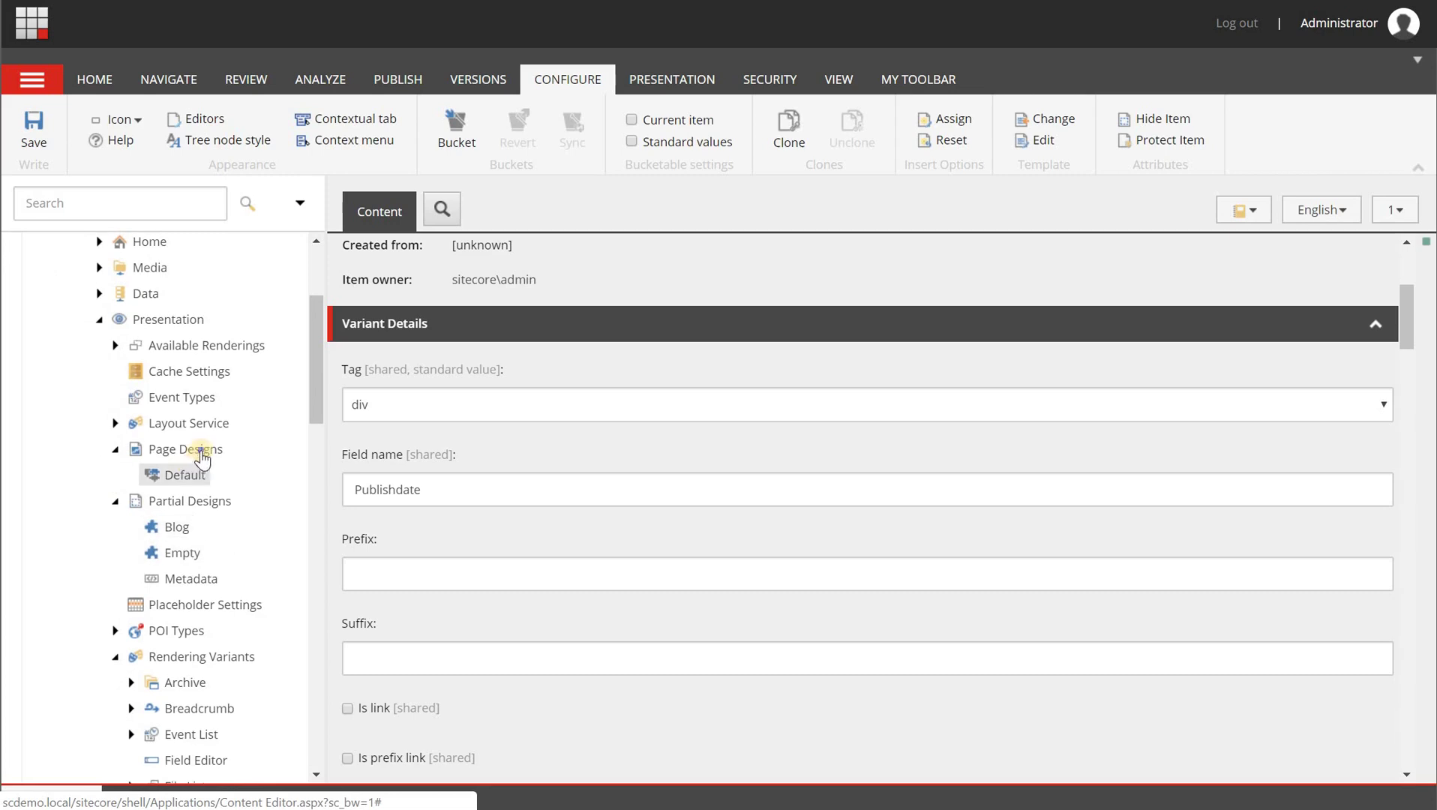
pyautogui.rightClick(201, 451)
pyautogui.moveTo(360, 464)
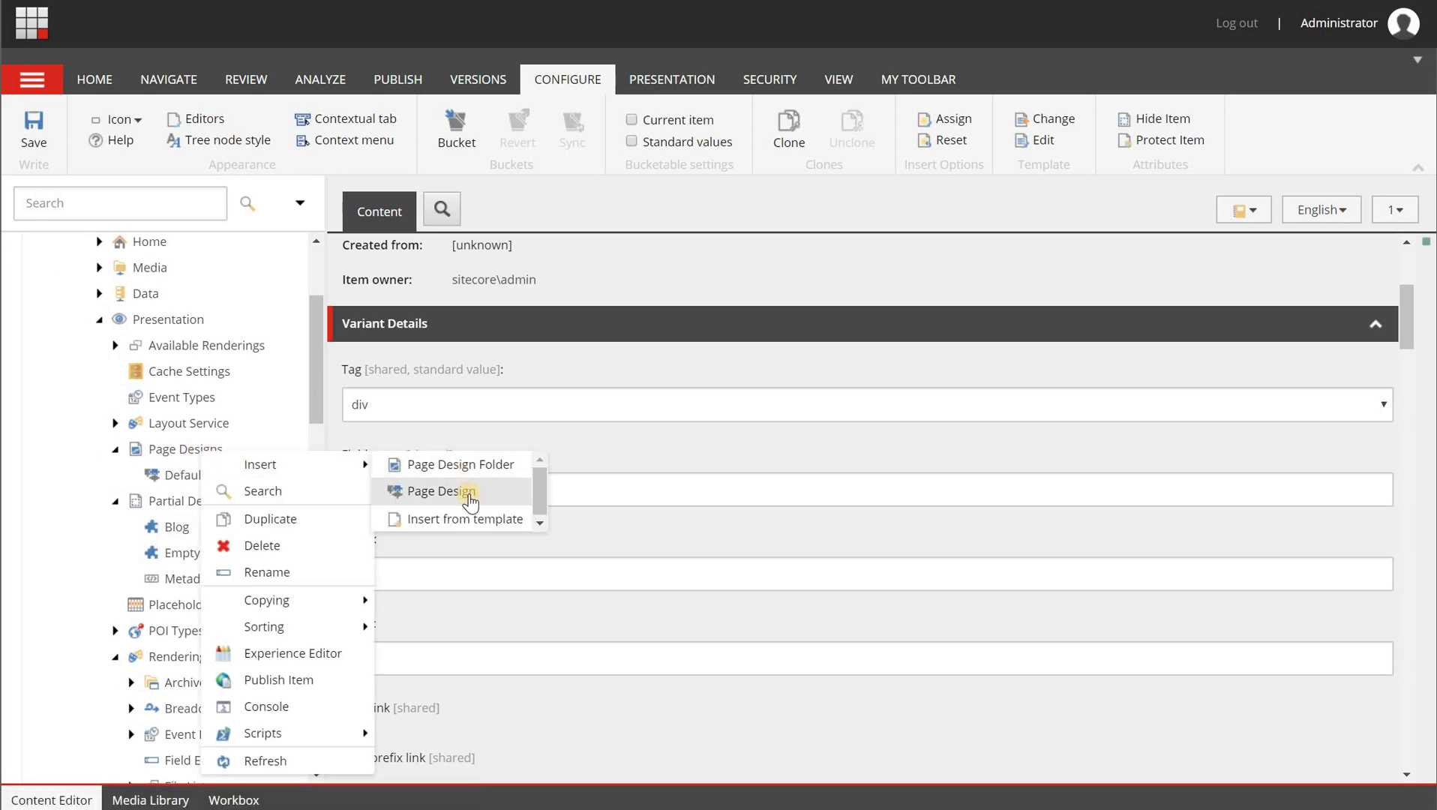
pyautogui.click(471, 499)
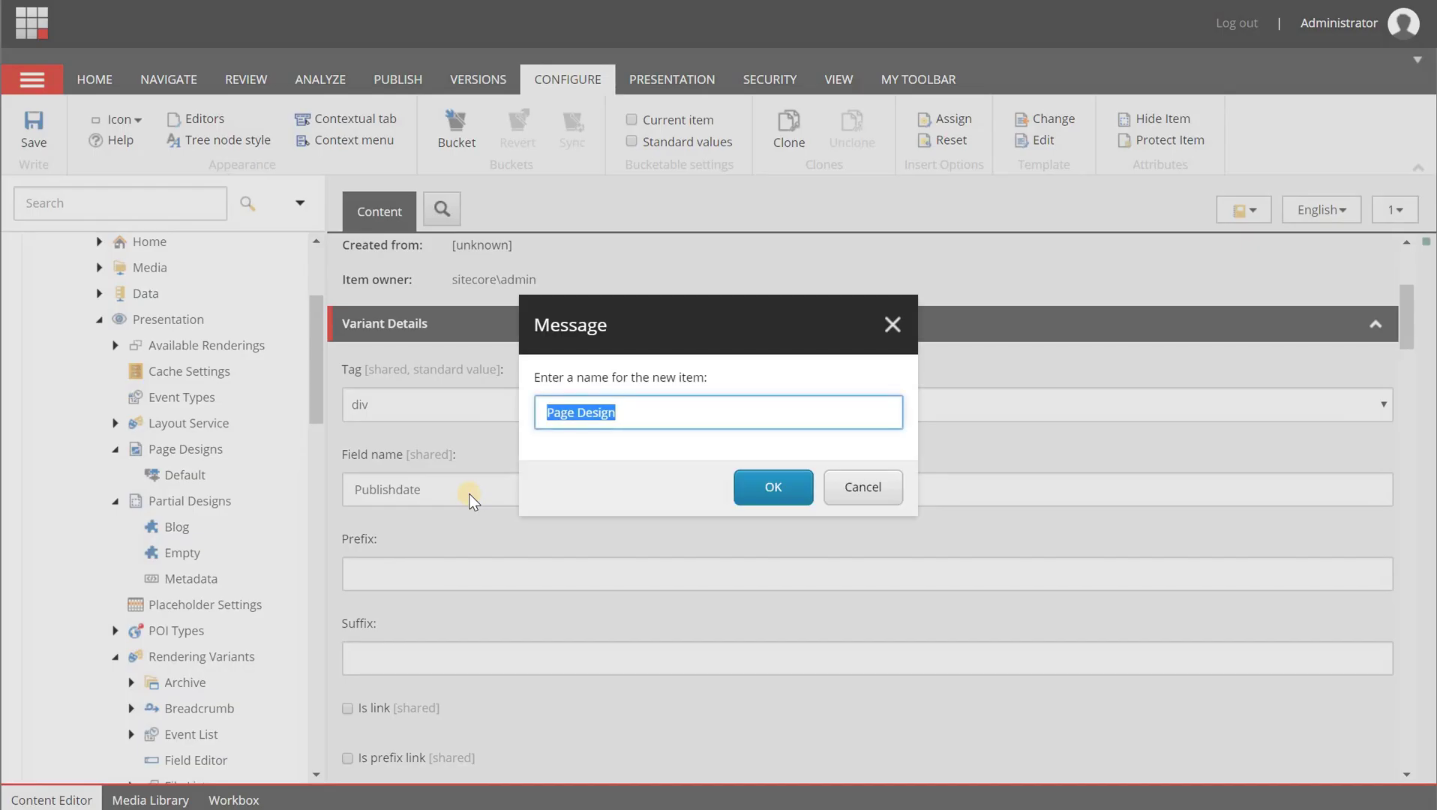
pyautogui.write('B')
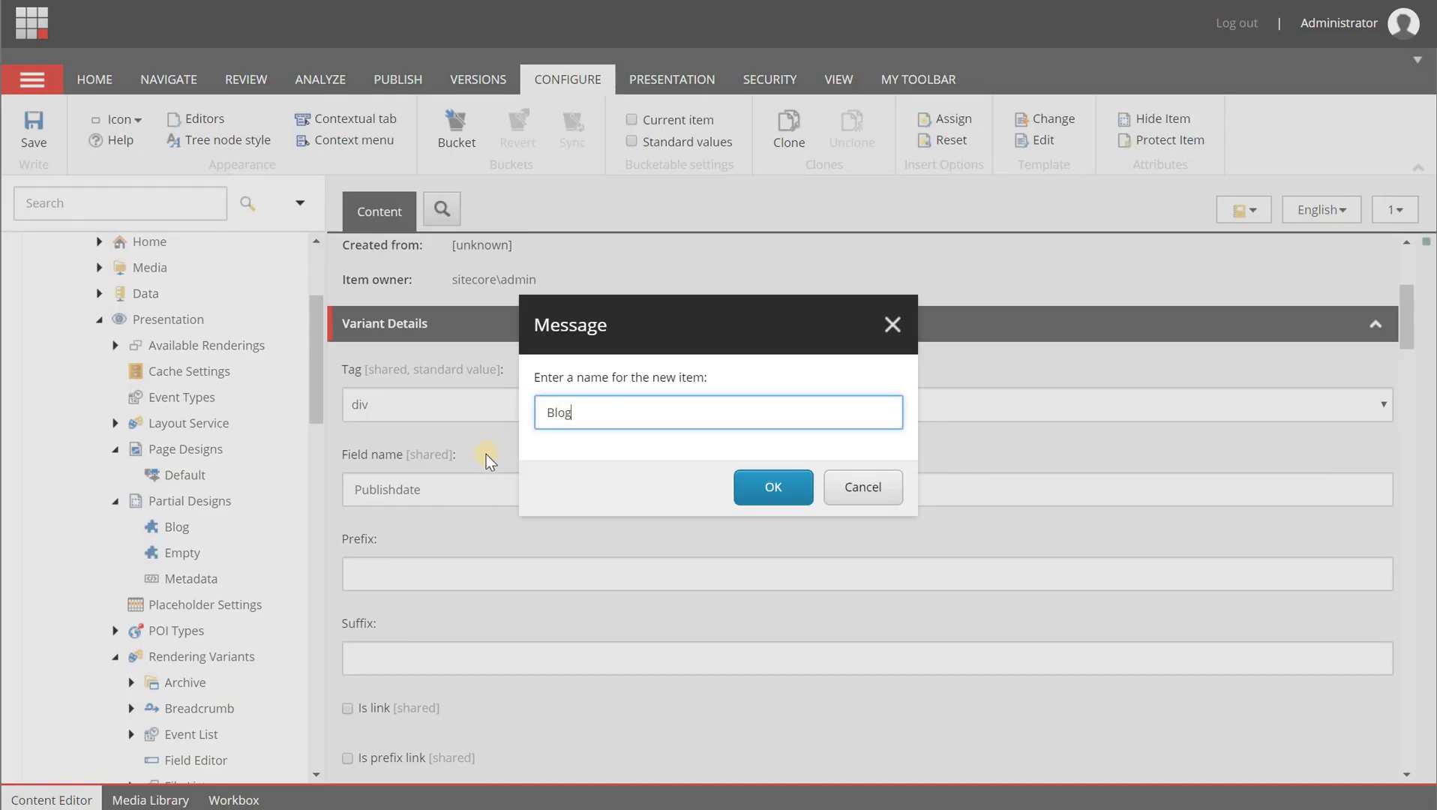
pyautogui.write('log')
pyautogui.press('Return')
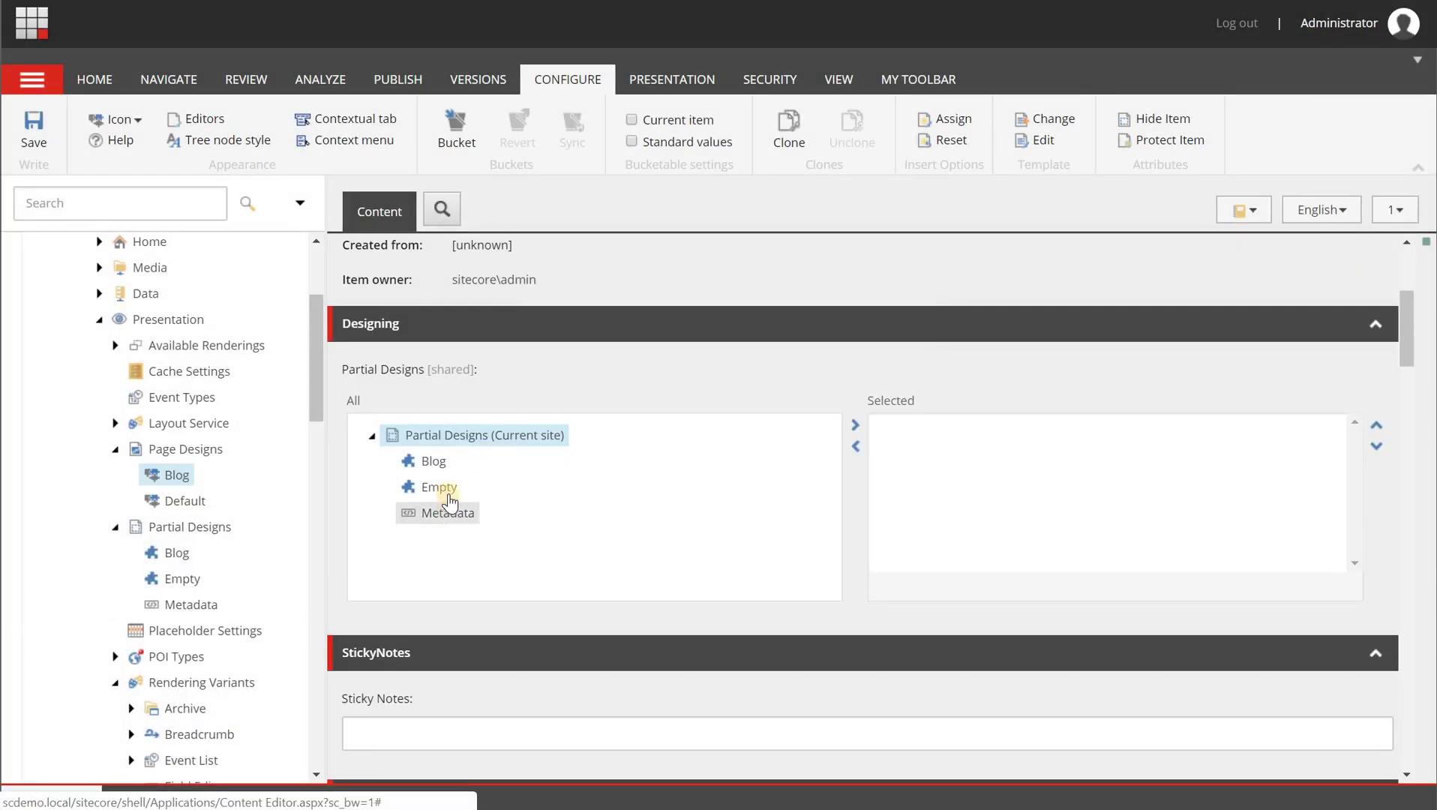
pyautogui.doubleClick(433, 461)
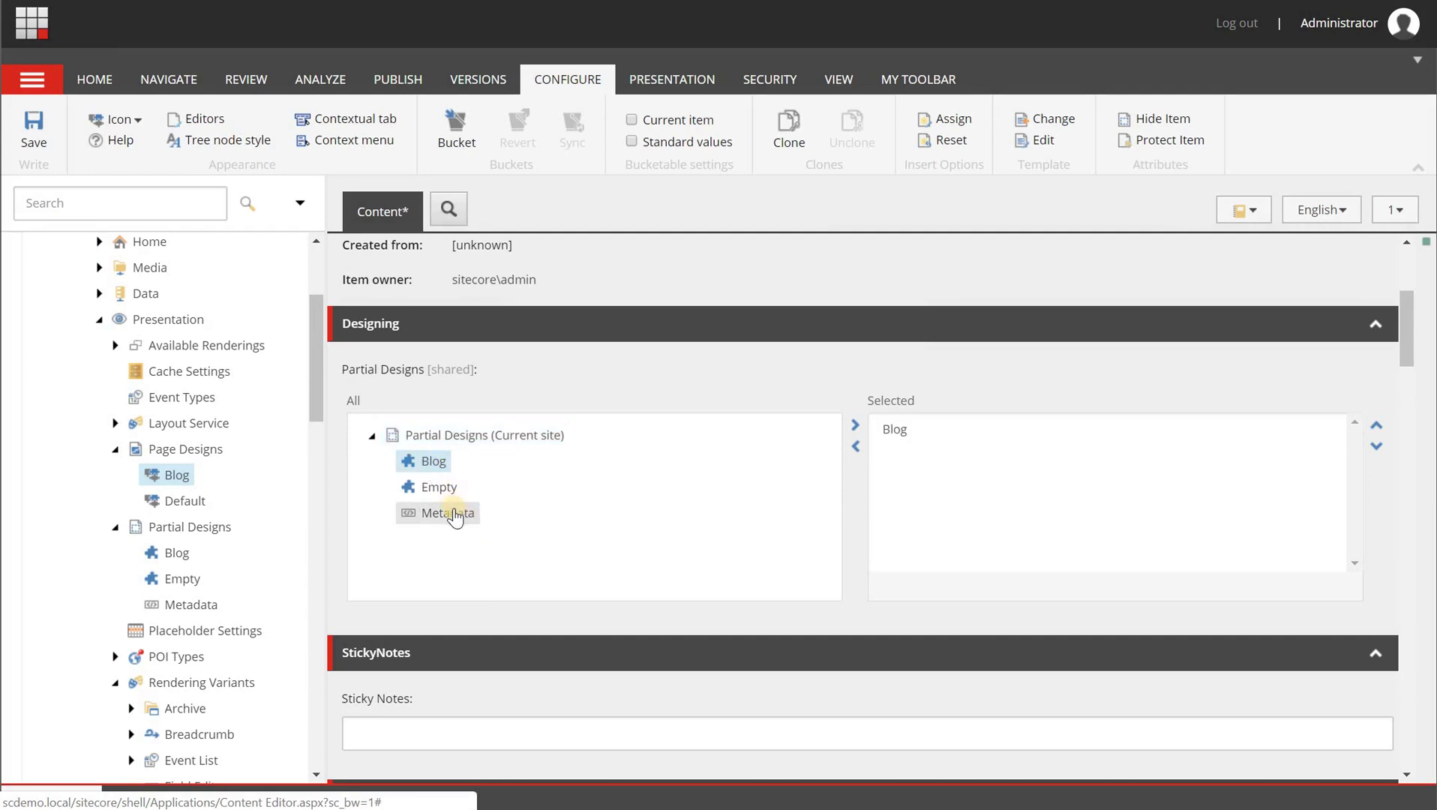
pyautogui.doubleClick(454, 513)
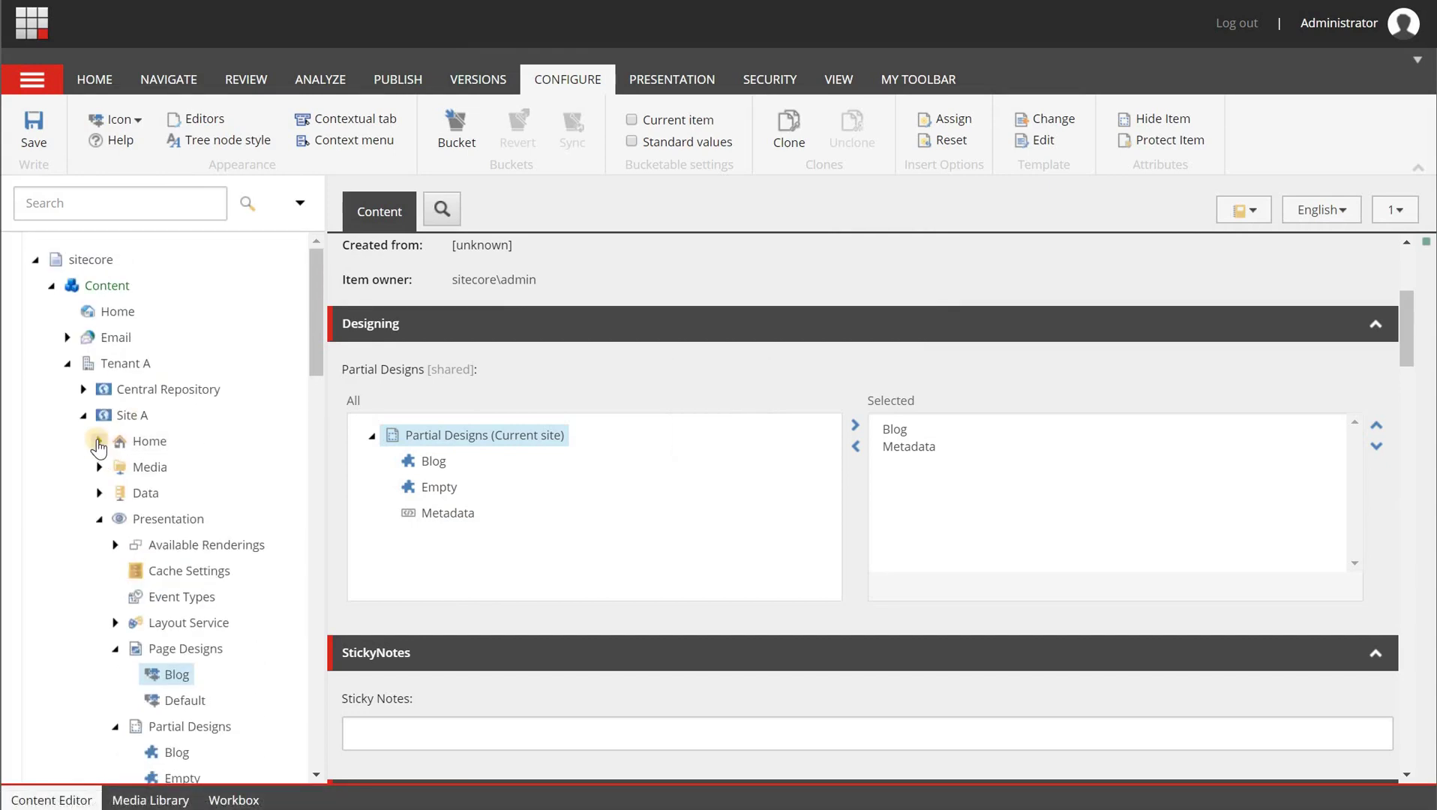
# Open Blog article 1 from Site A's Home in the Experience Editor
pyautogui.click(98, 444)
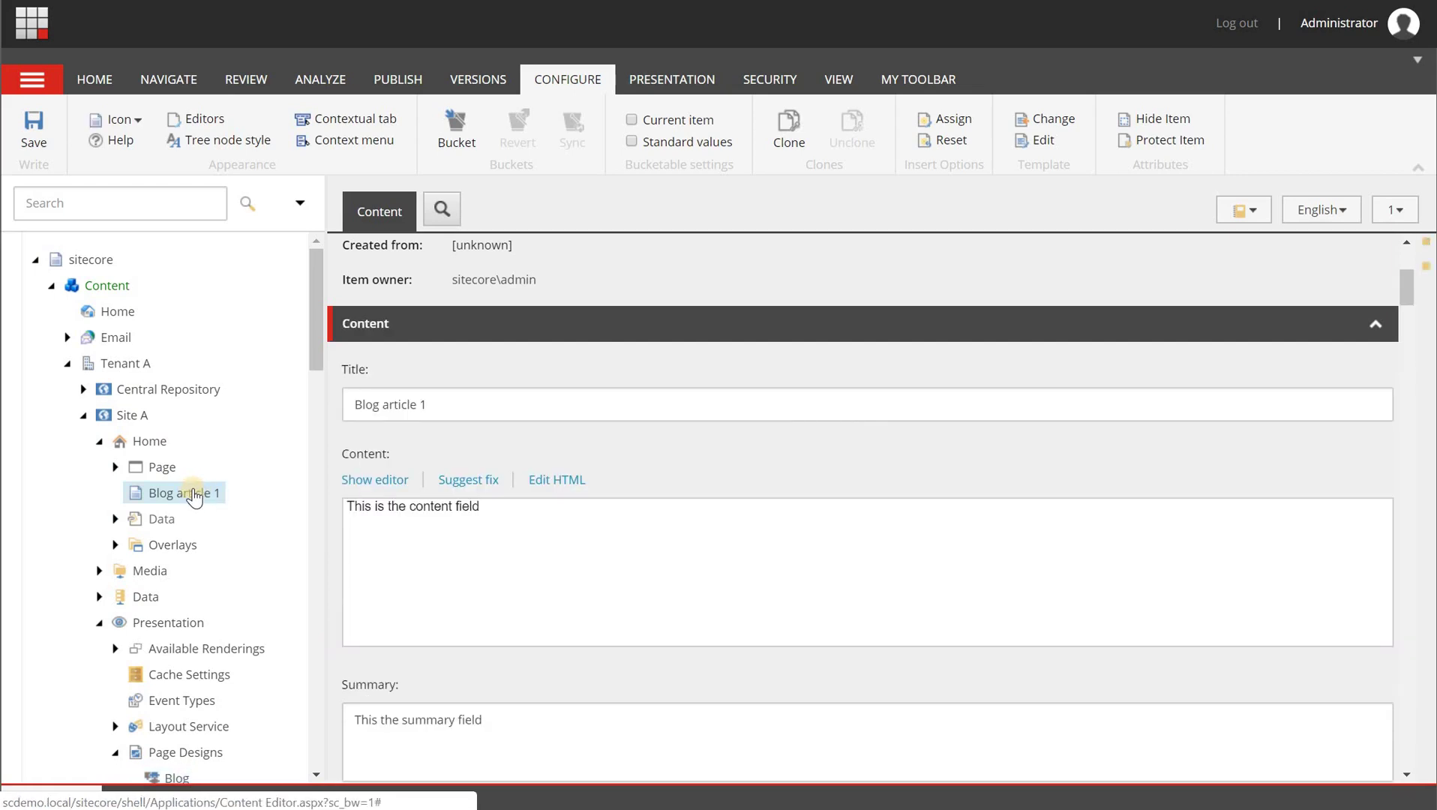
pyautogui.rightClick(201, 498)
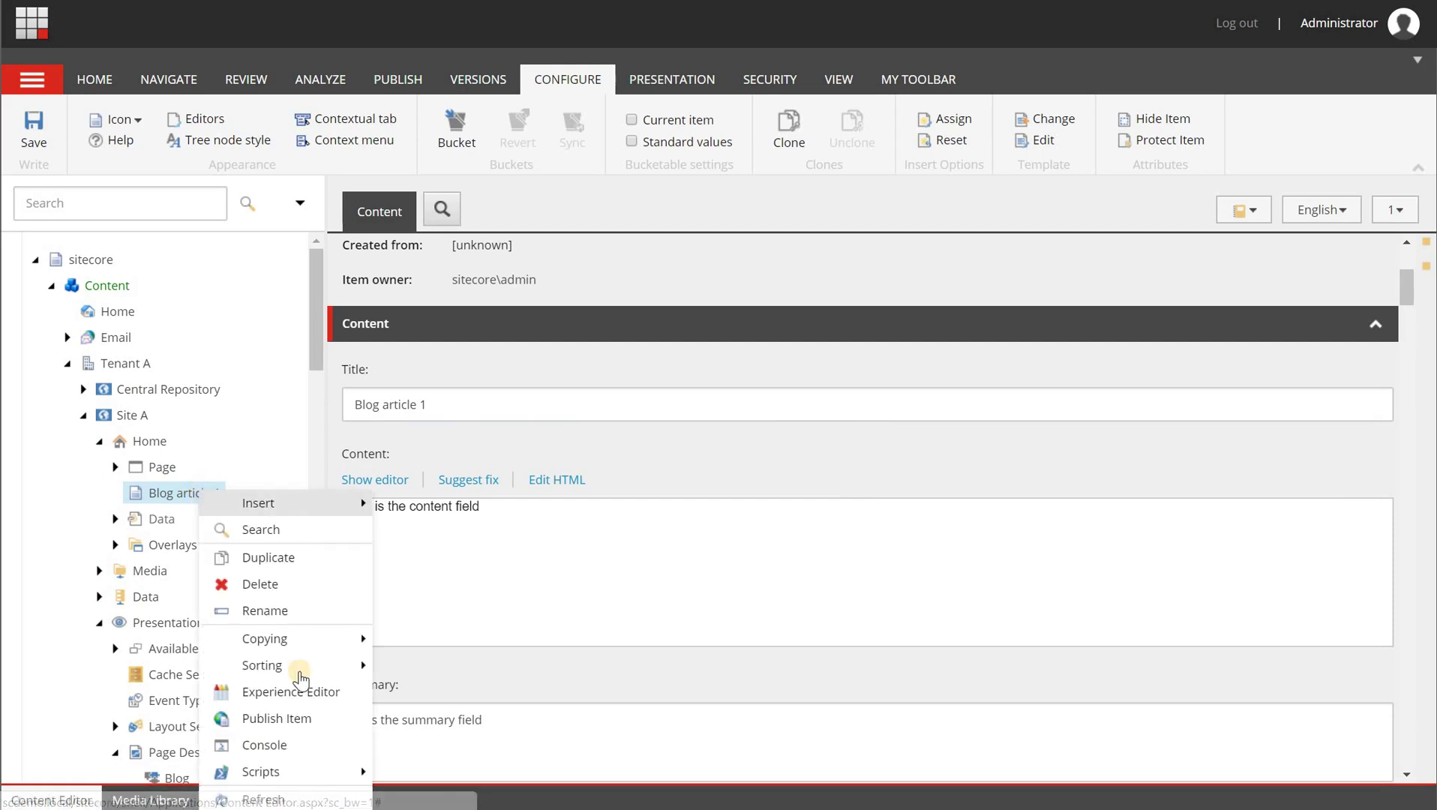
pyautogui.click(298, 689)
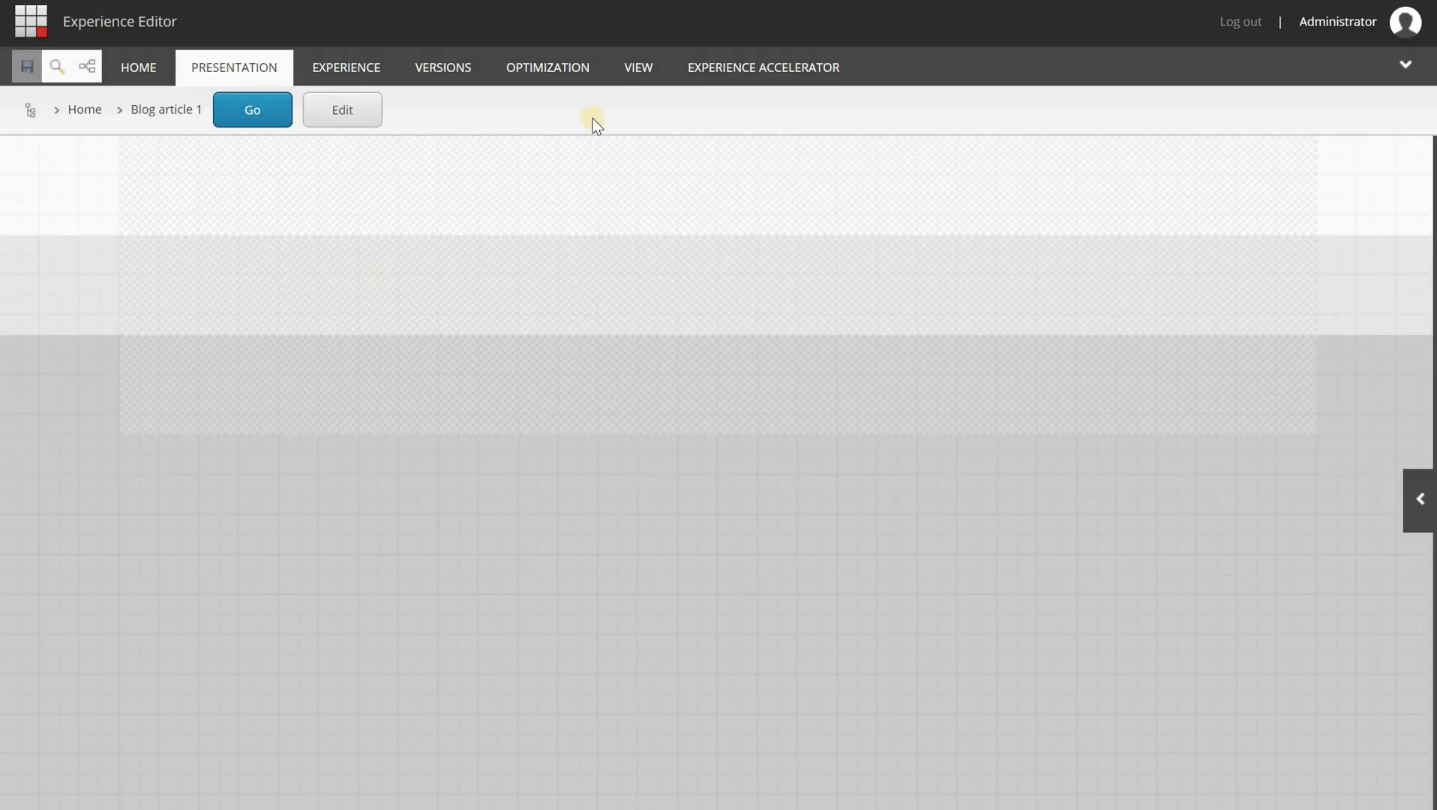
# Map the Blog template to the Blog page design in the site's template-to-design mapping
pyautogui.click(783, 75)
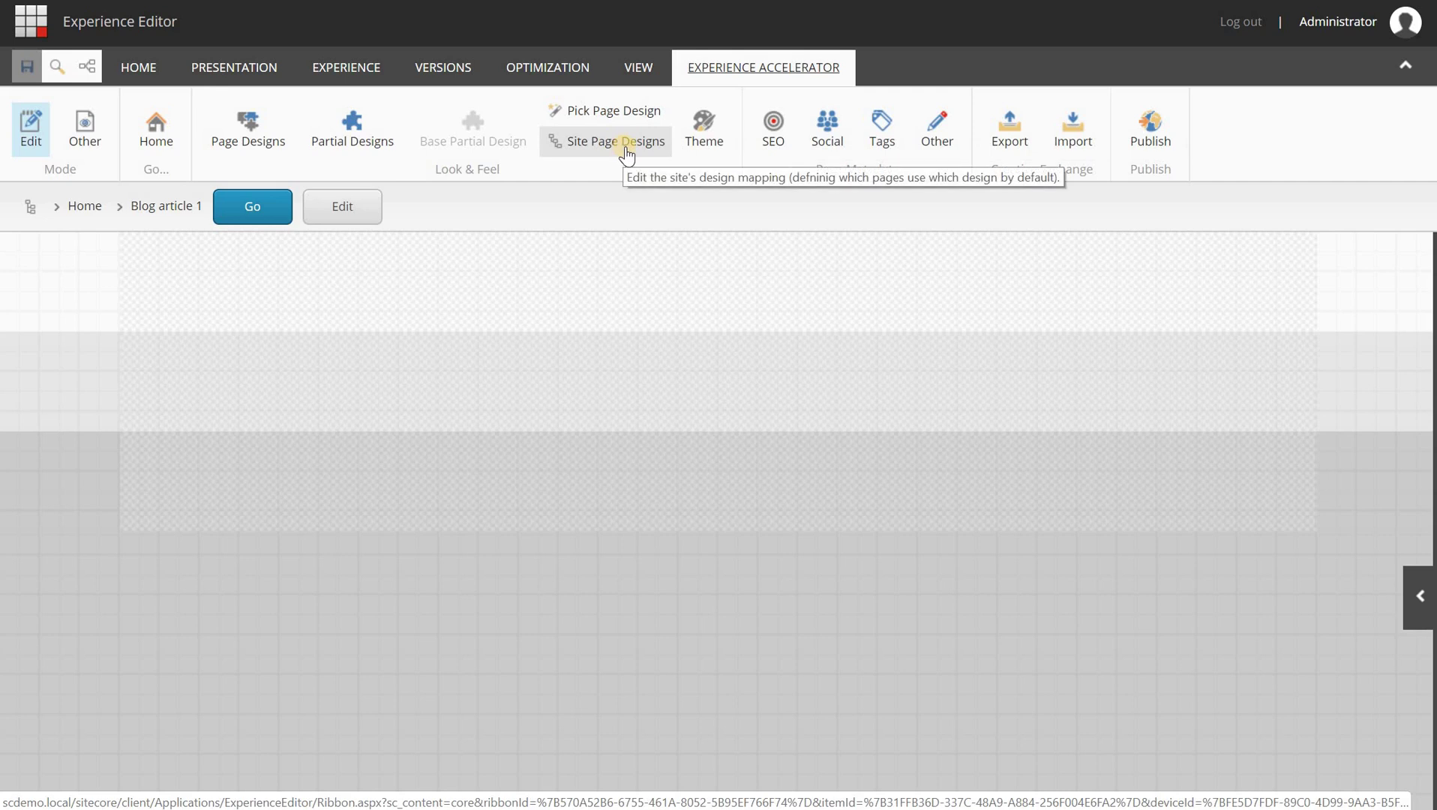
pyautogui.click(627, 148)
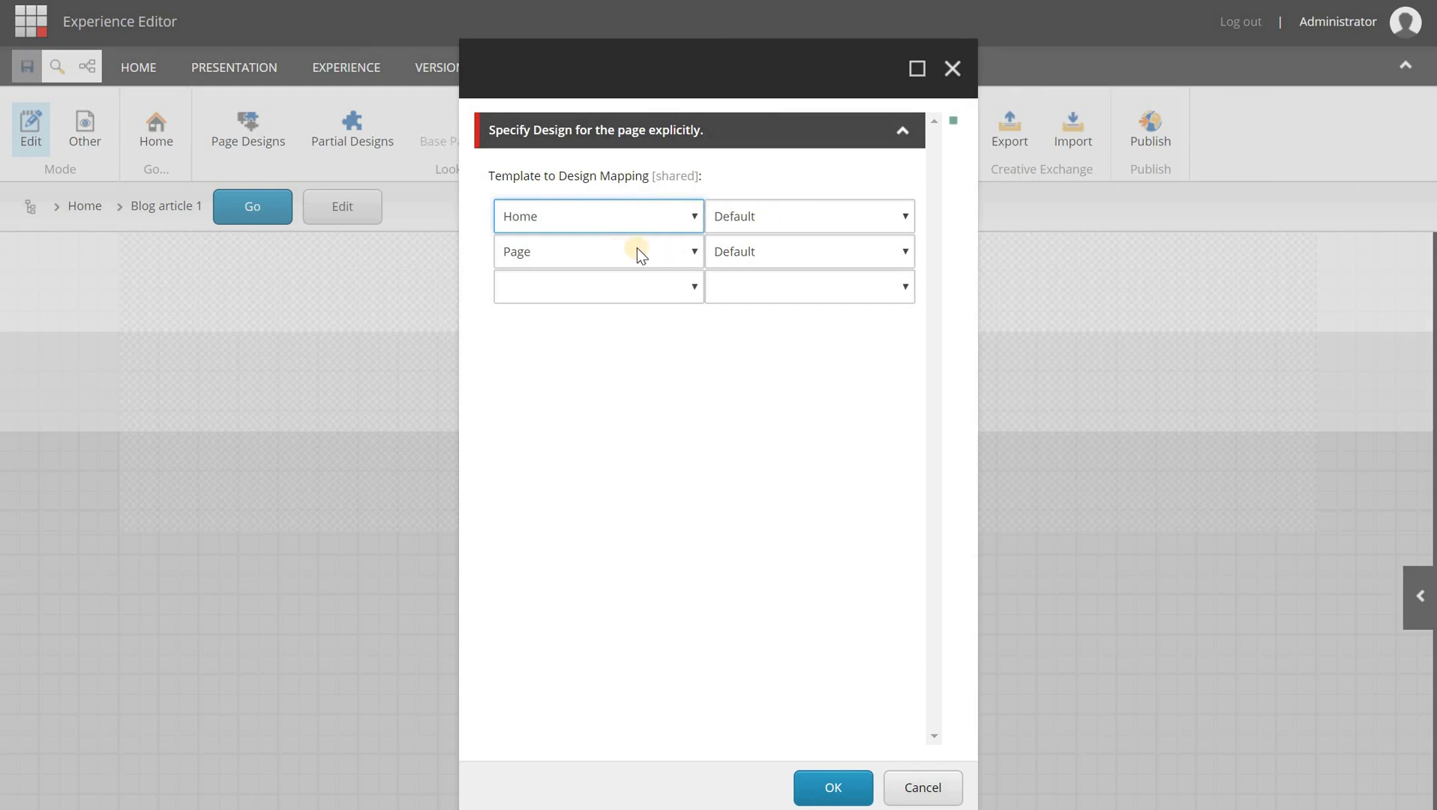
pyautogui.click(596, 277)
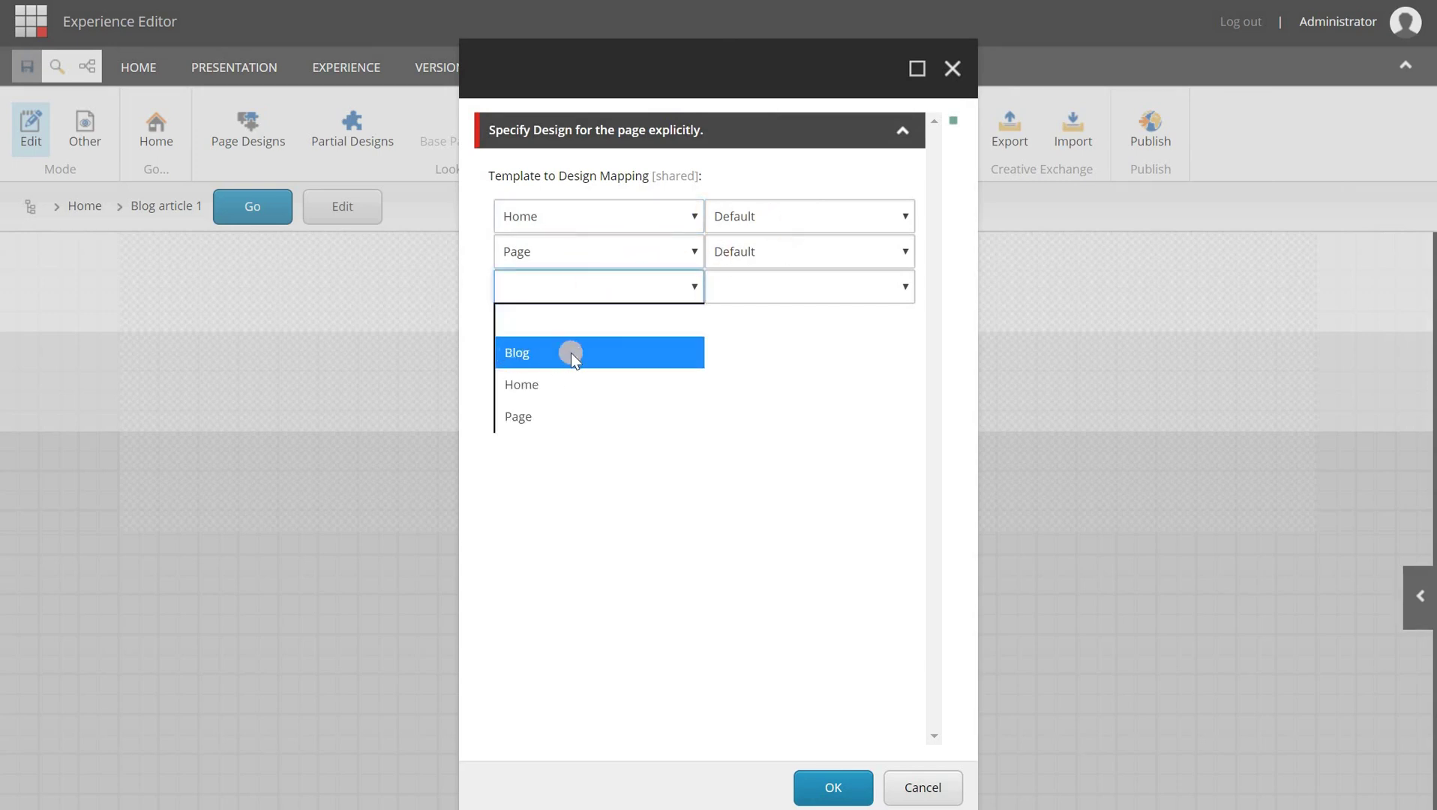
pyautogui.click(518, 351)
pyautogui.click(757, 292)
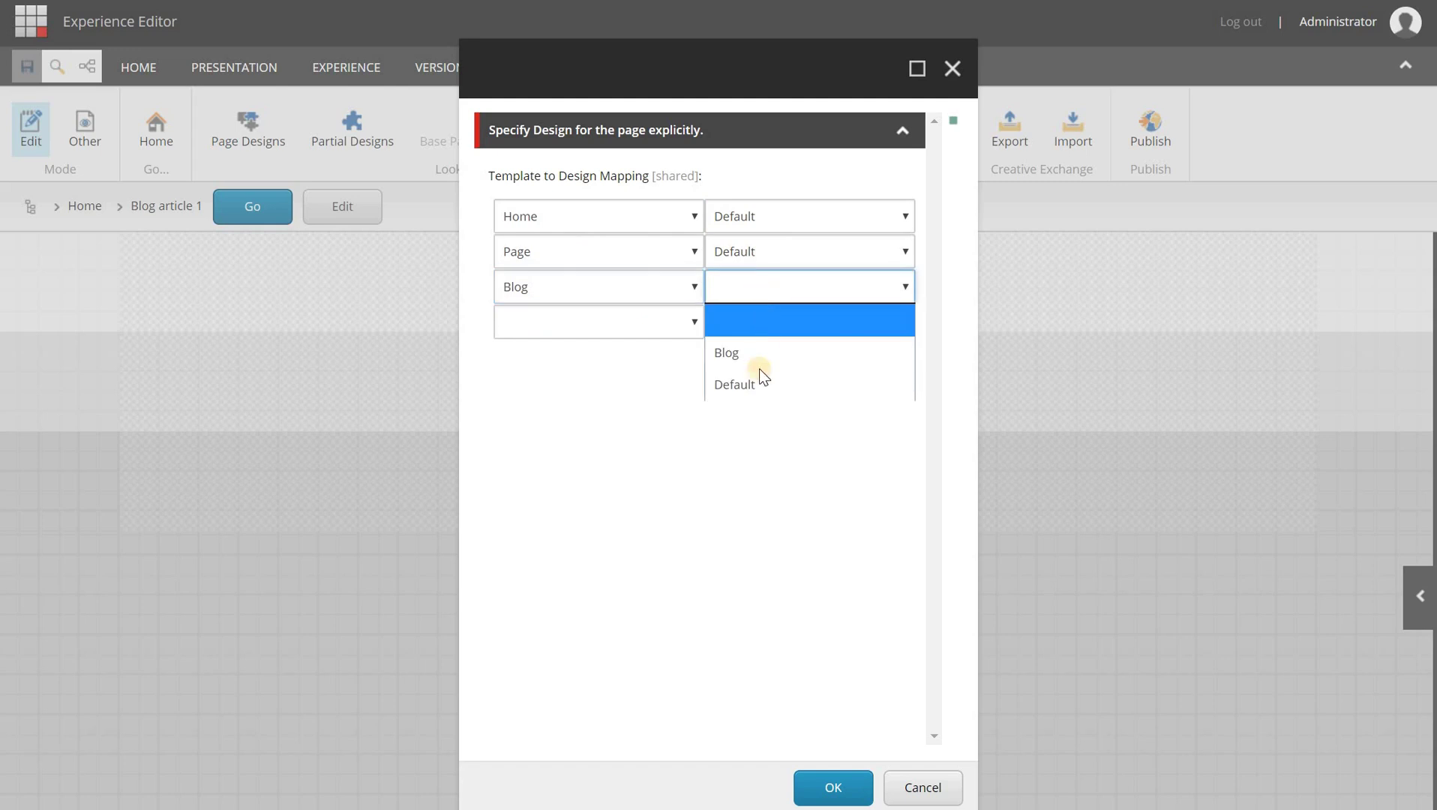
pyautogui.click(751, 351)
pyautogui.click(829, 787)
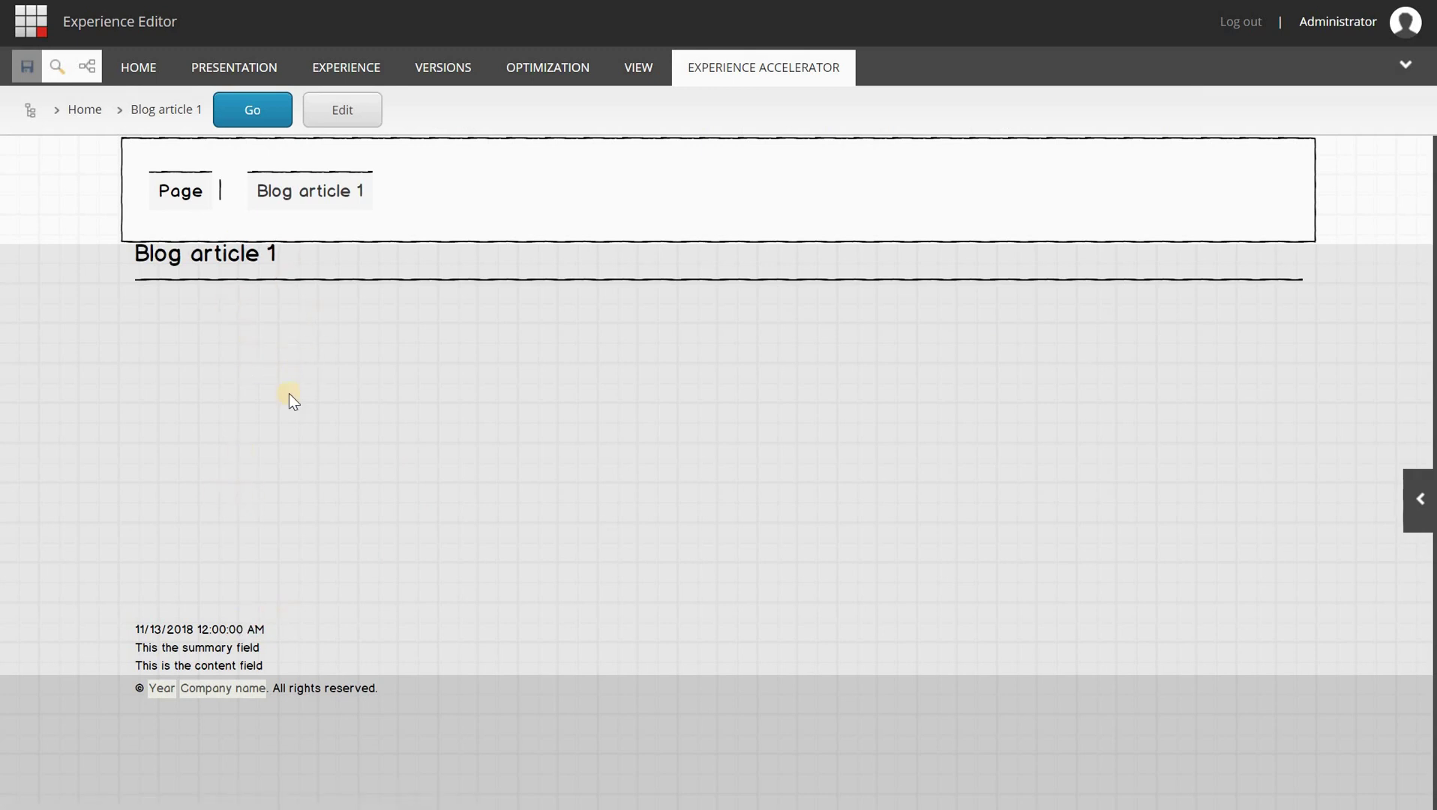
pyautogui.moveTo(135, 253); pyautogui.dragTo(285, 263)
pyautogui.click(180, 256)
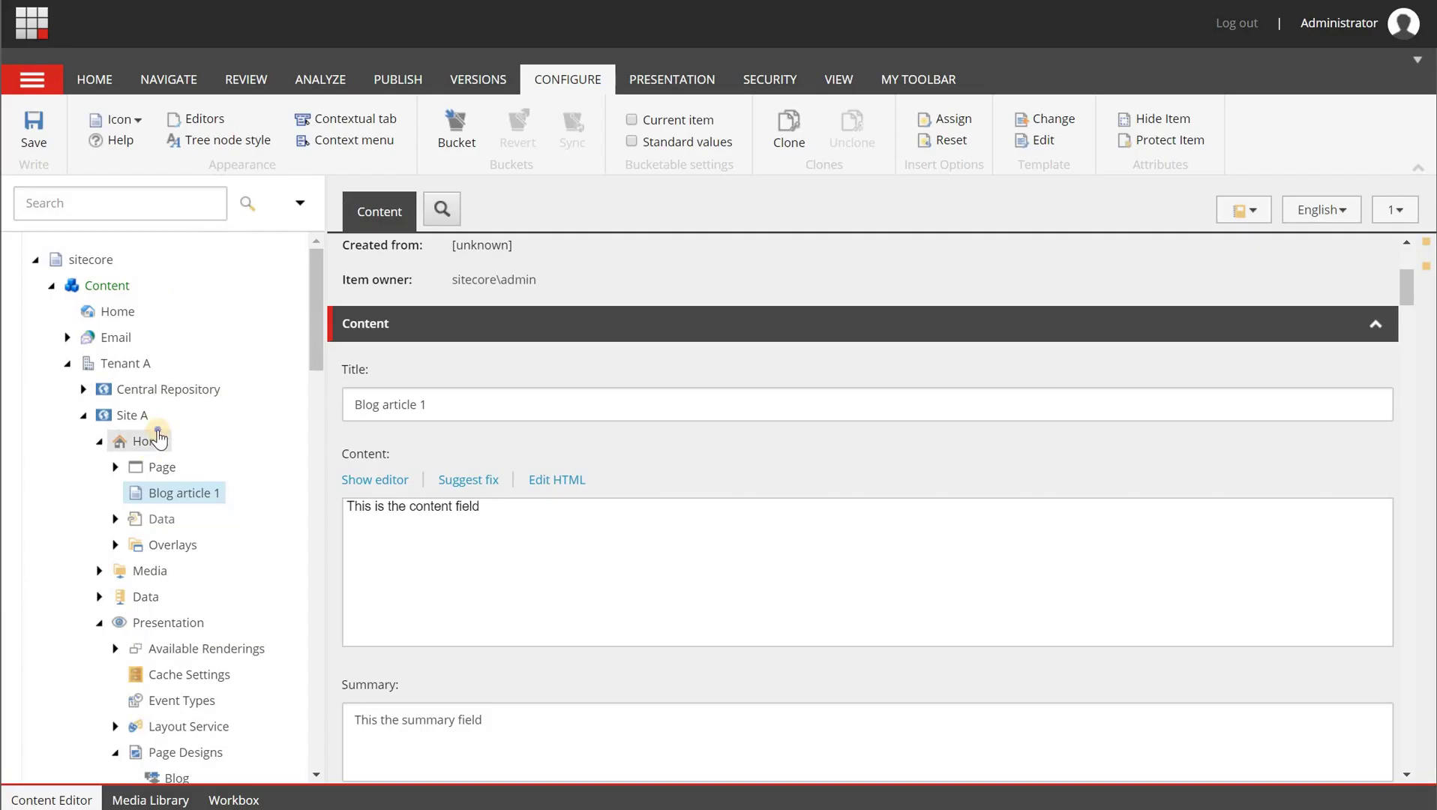
# Insert a Blog page named Blog 2 under Site A's Home in the Content Editor
pyautogui.rightClick(156, 437)
pyautogui.moveTo(217, 442)
pyautogui.click(415, 497)
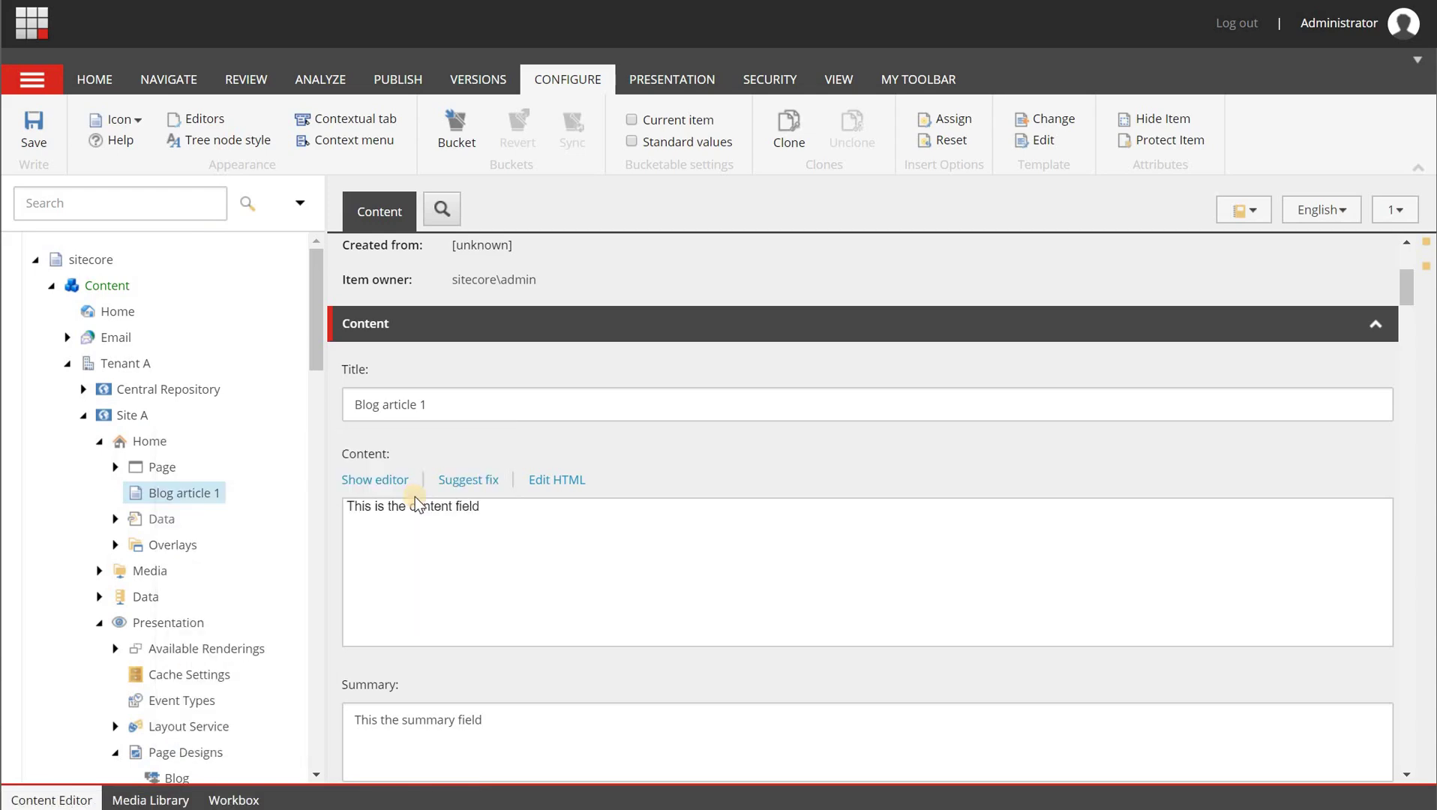
pyautogui.press('End')
pyautogui.write('2')
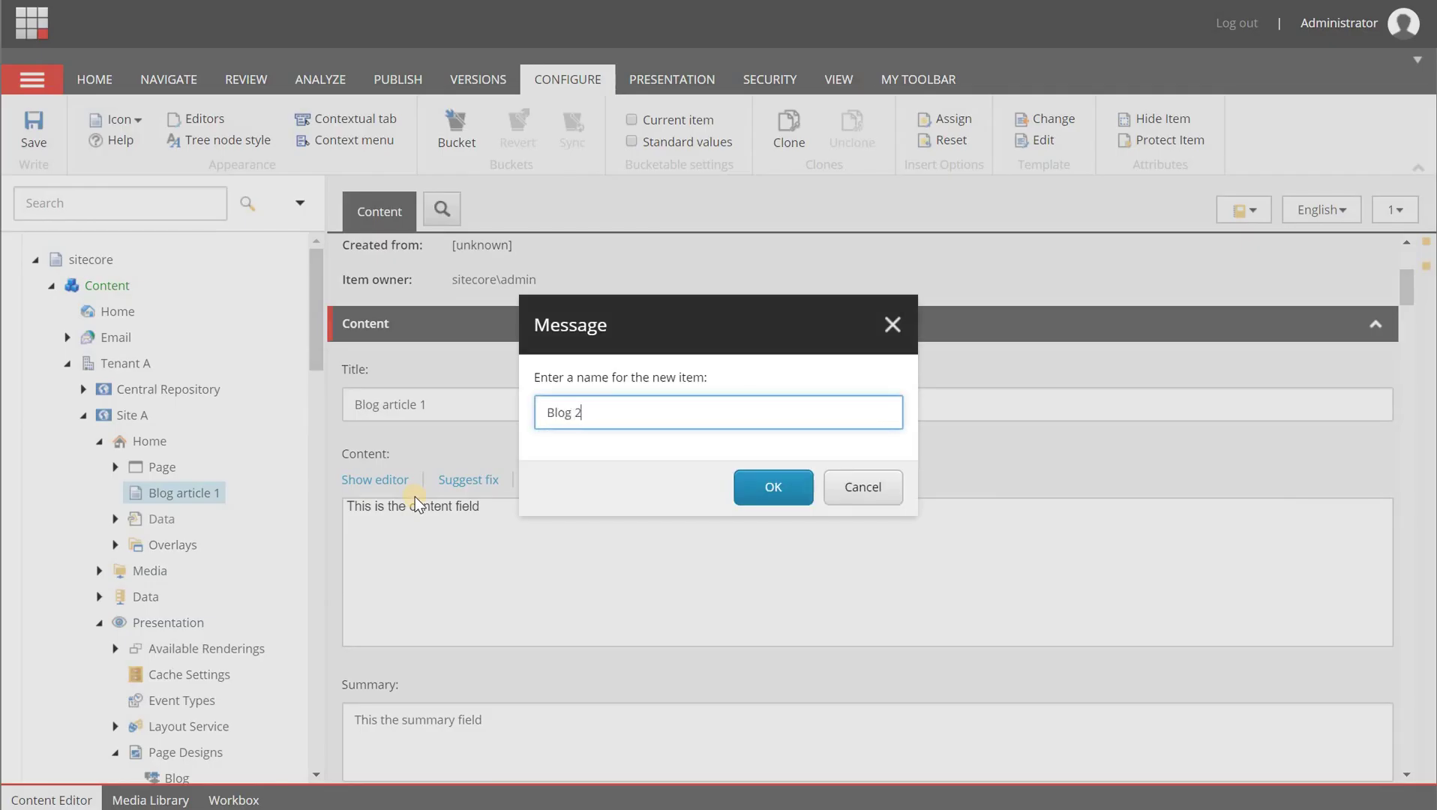
pyautogui.press('Return')
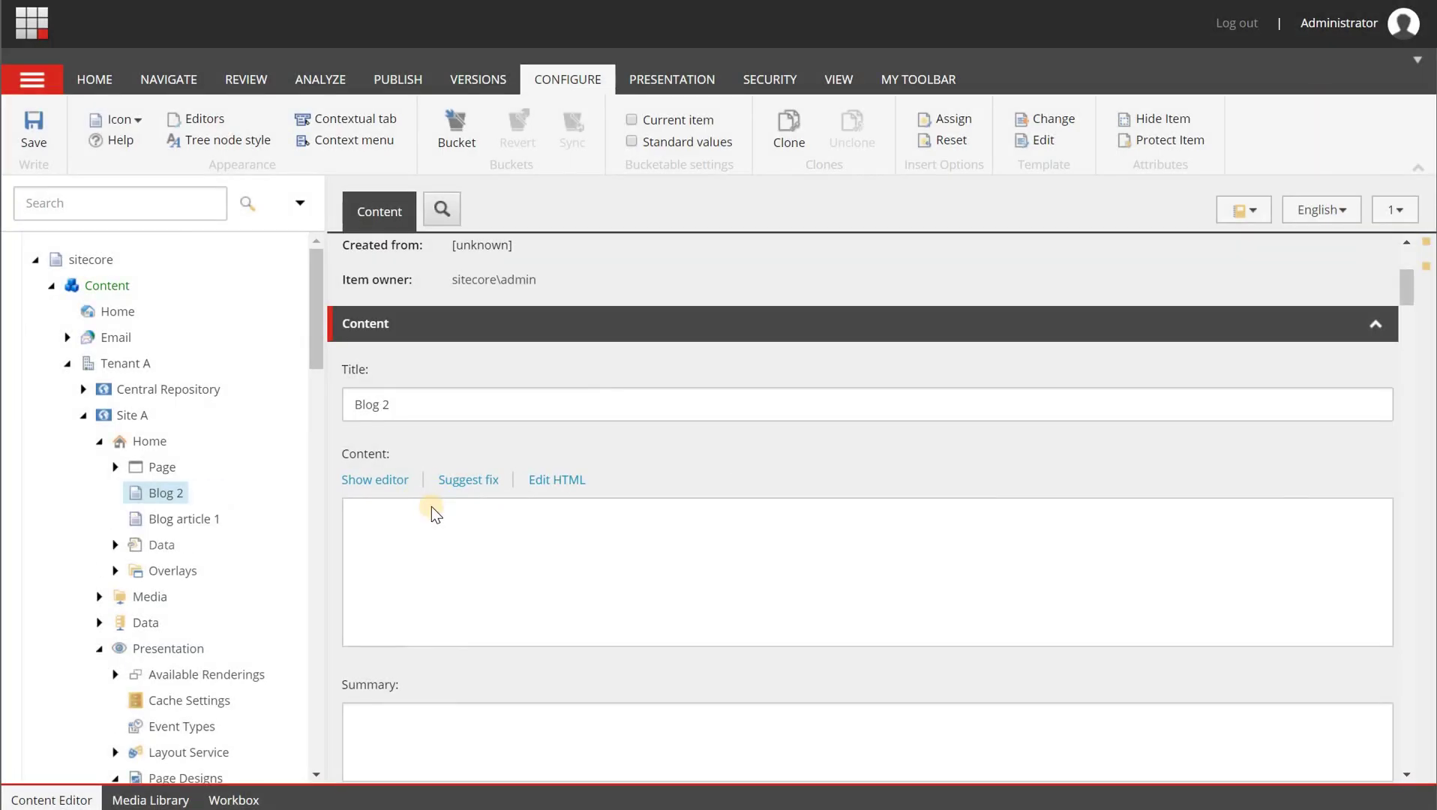
# Fill in Blog 2's Content with the text "Content field" and its Summary with "Summary"
pyautogui.click(398, 481)
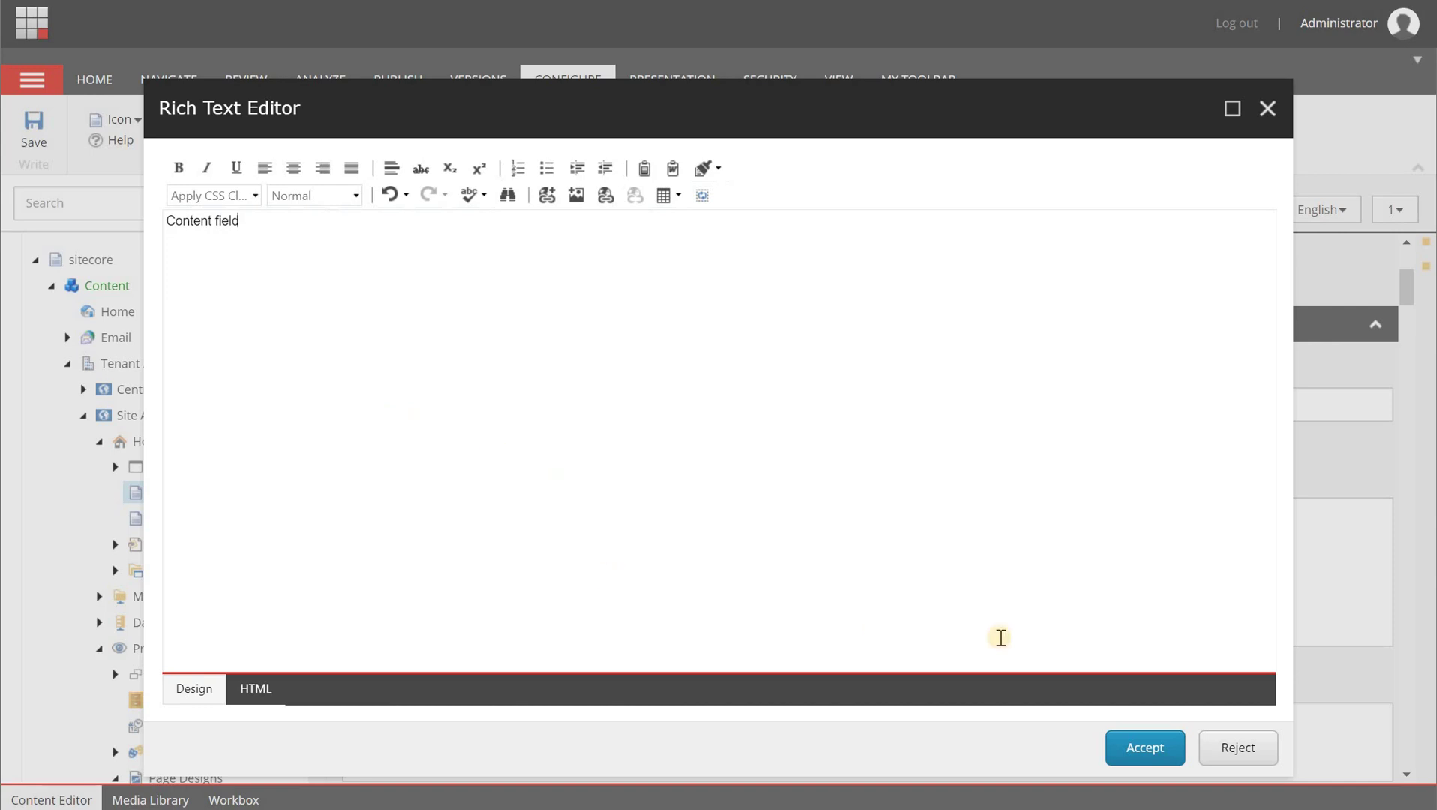
pyautogui.click(1155, 748)
pyautogui.click(382, 718)
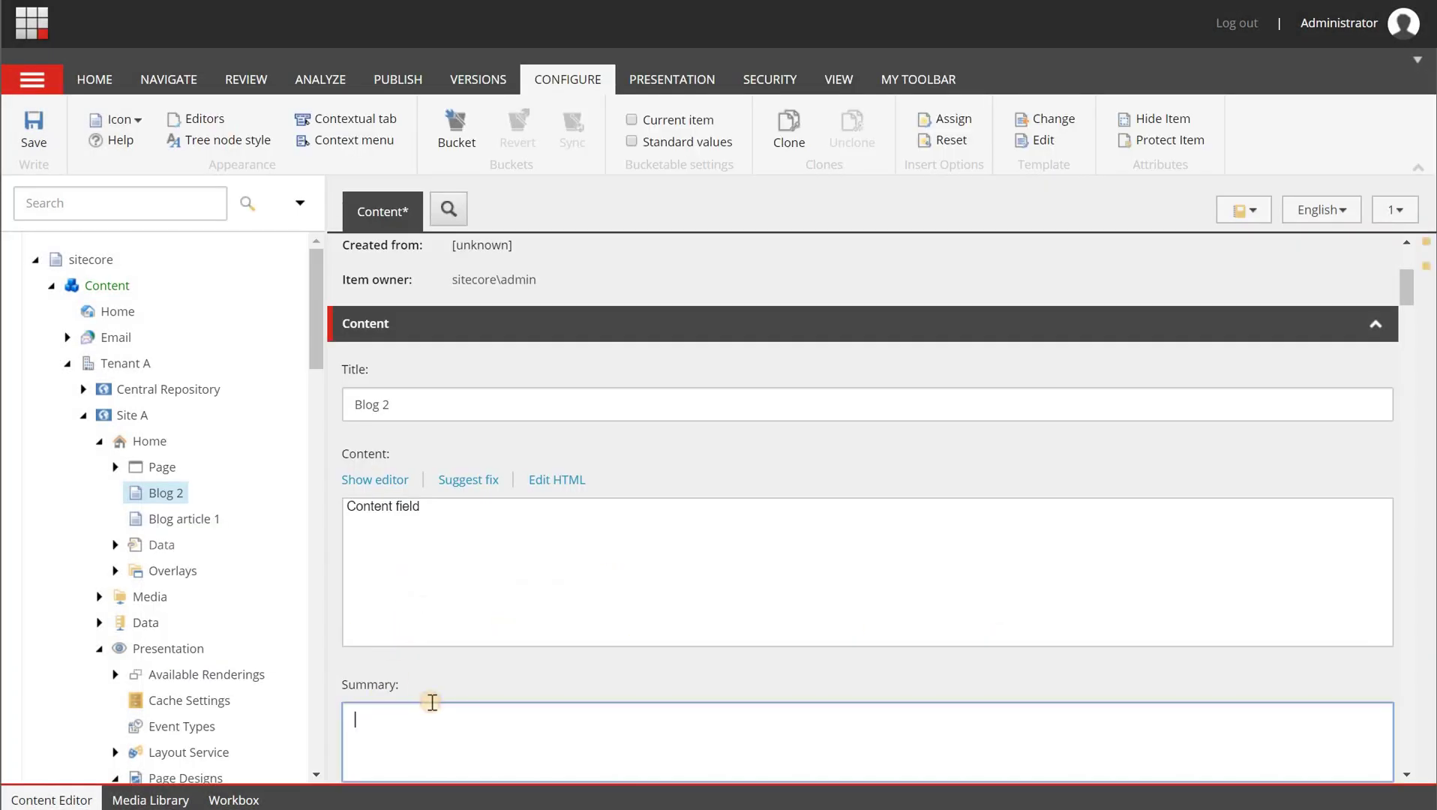
pyautogui.scroll(-1, 430, 700)
pyautogui.write('Summary')
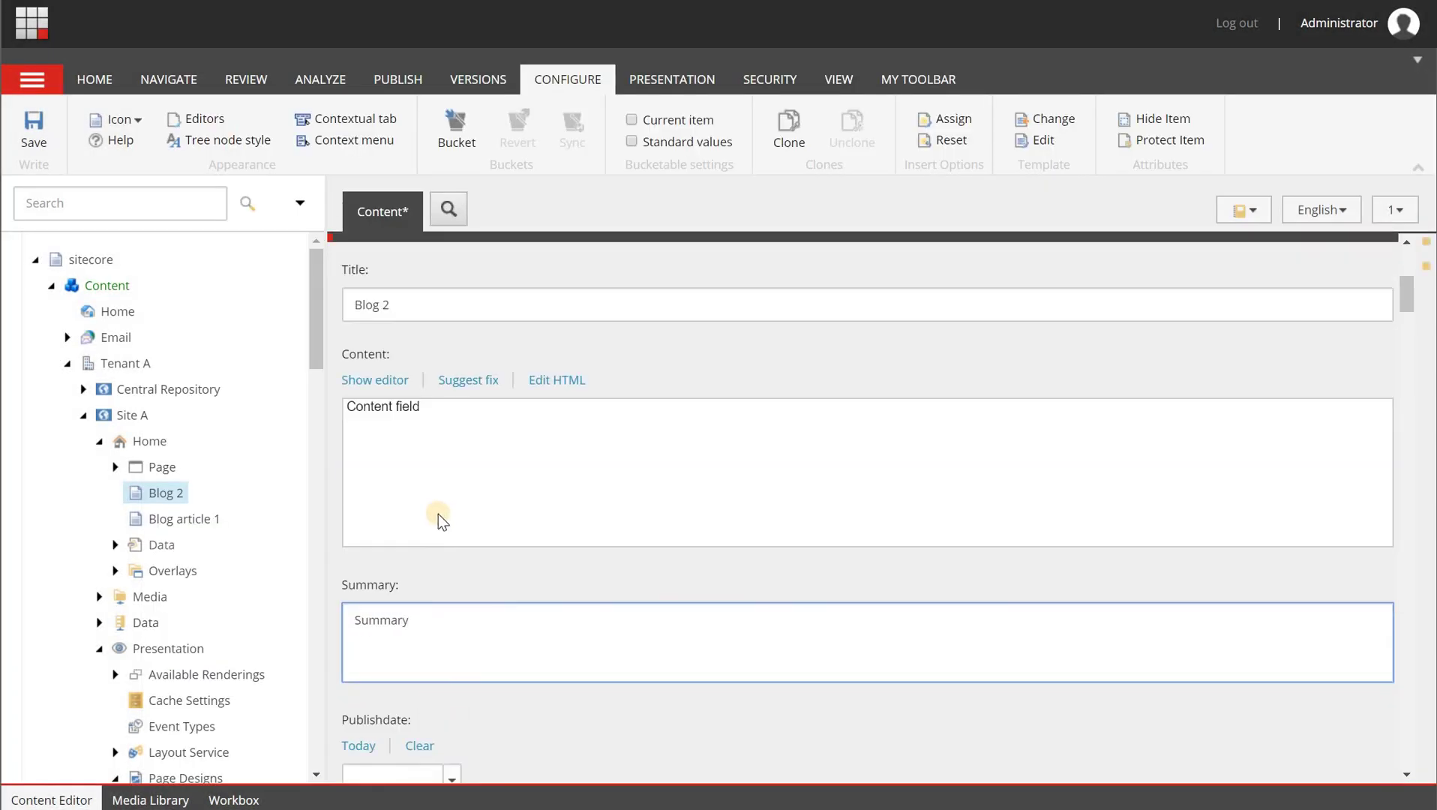
# Set Blog 2's Publishdate to 11/14/2018 and save the item
pyautogui.scroll(-1, 438, 515)
pyautogui.click(452, 681)
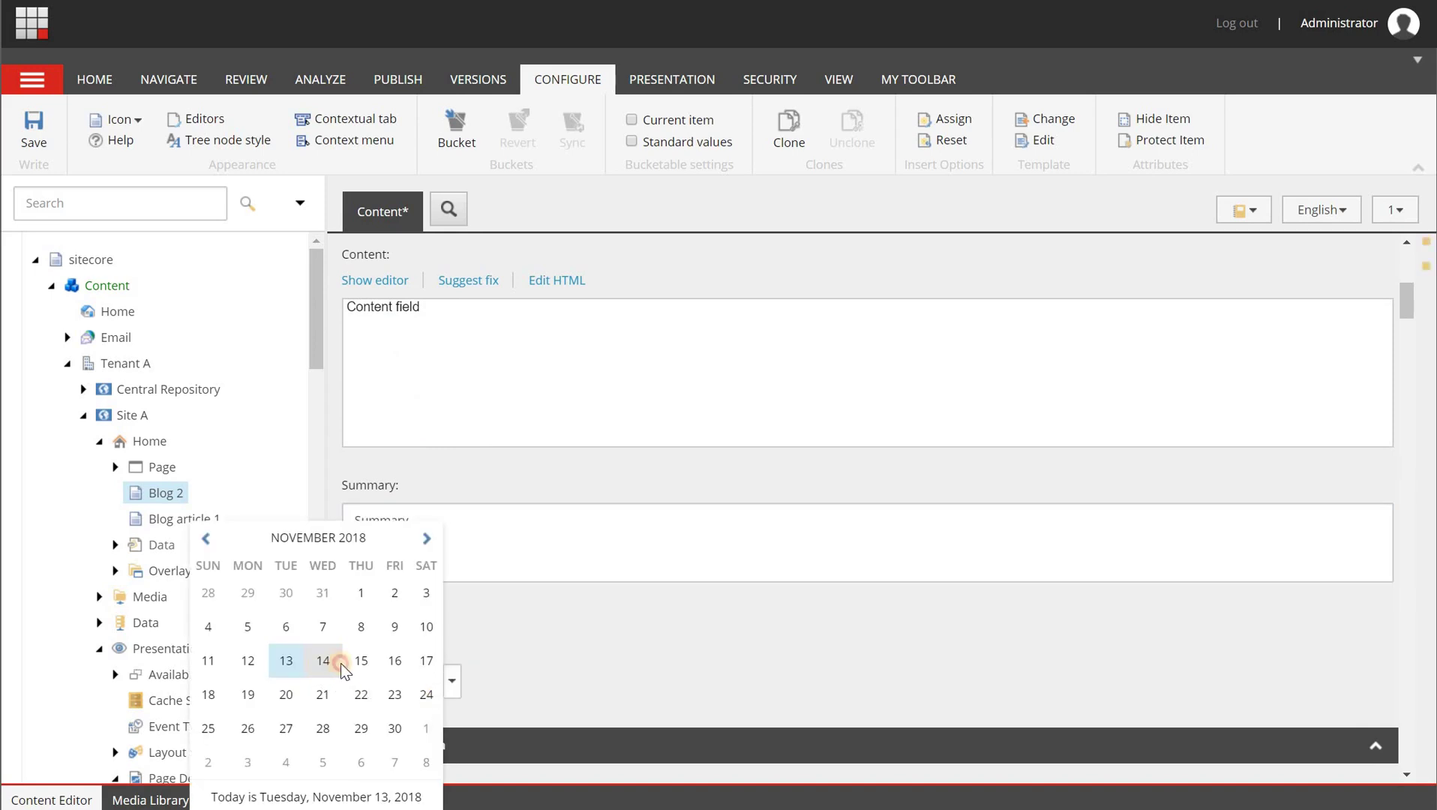
pyautogui.click(323, 662)
pyautogui.click(24, 113)
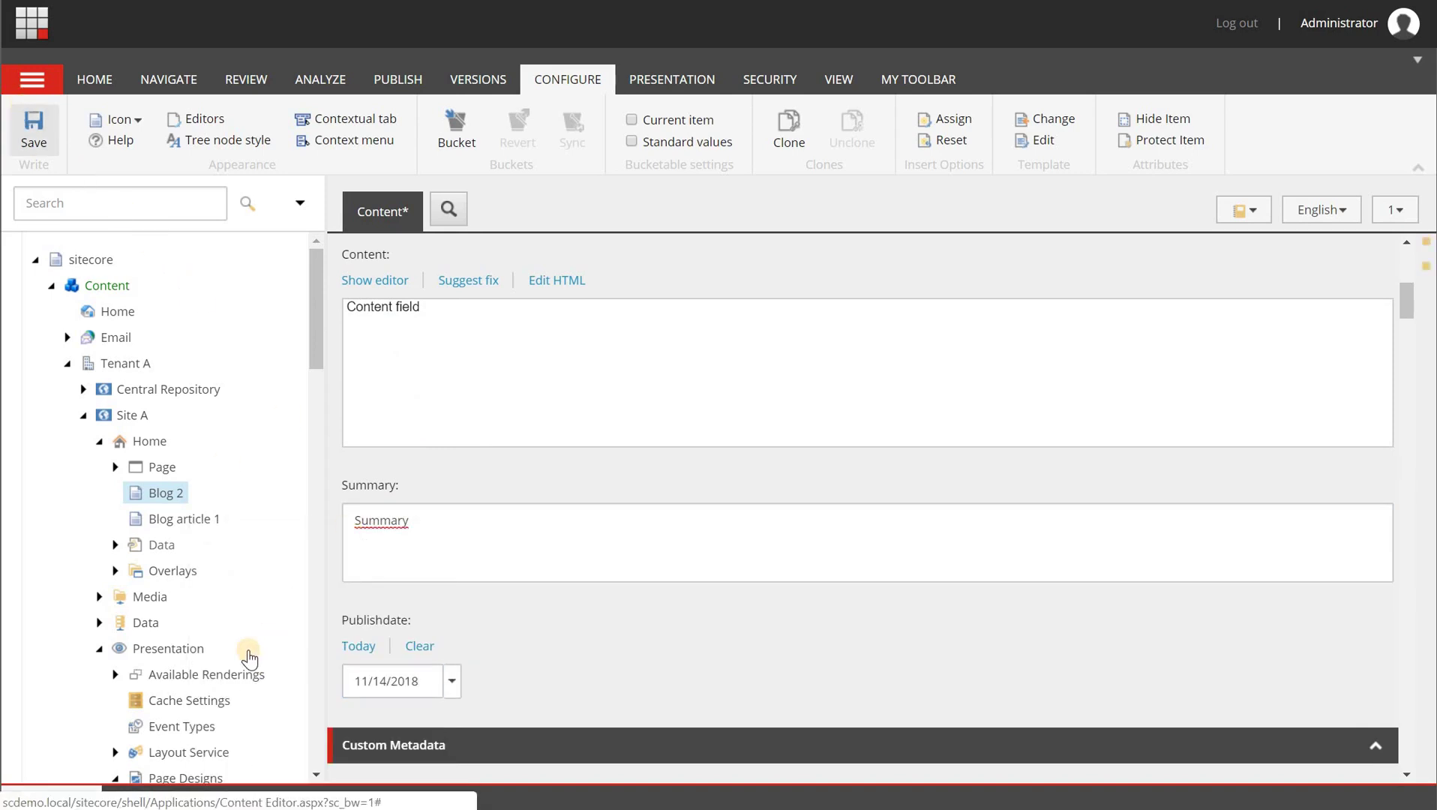
# Open the Blog 2 page from Site A's Home in the Experience Editor
pyautogui.rightClick(173, 497)
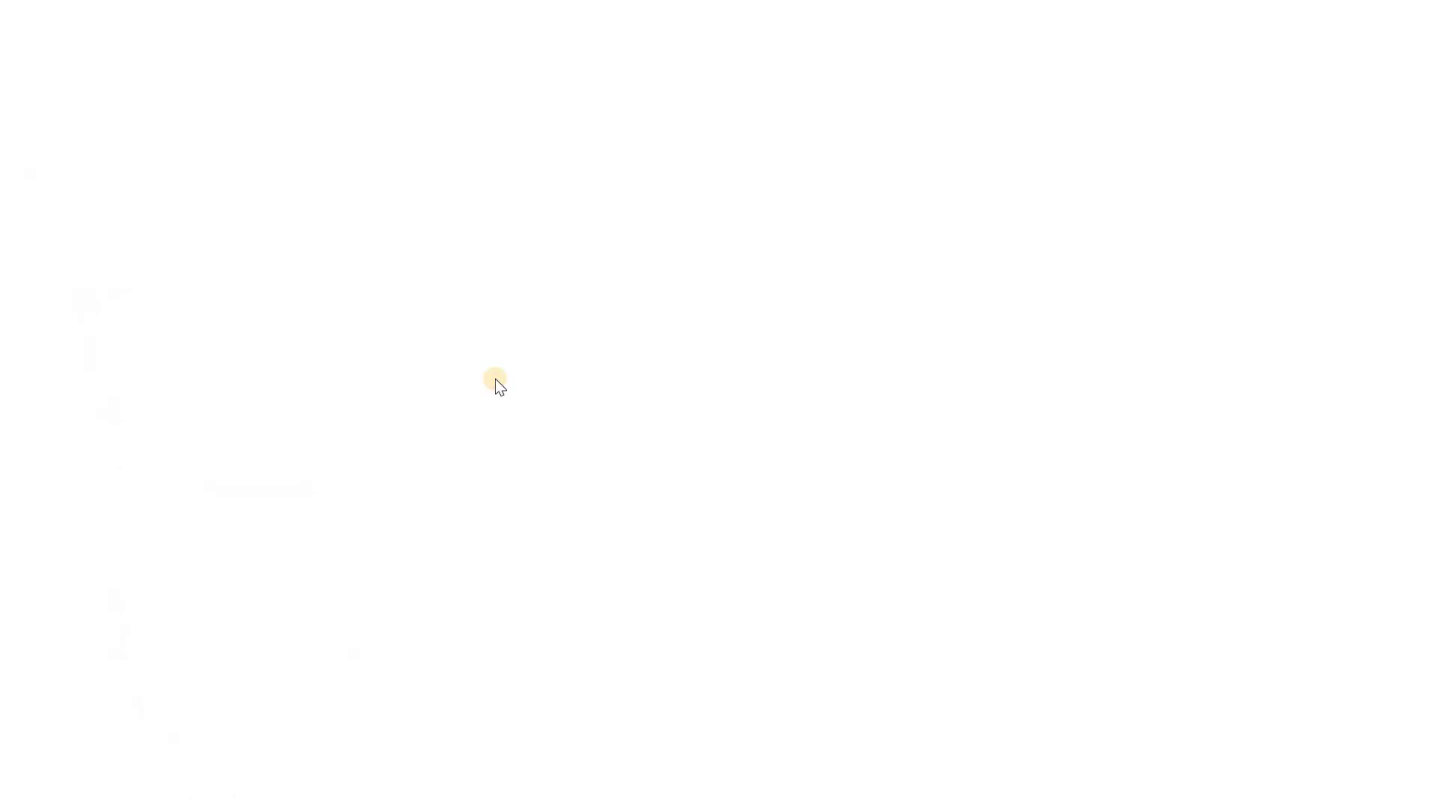